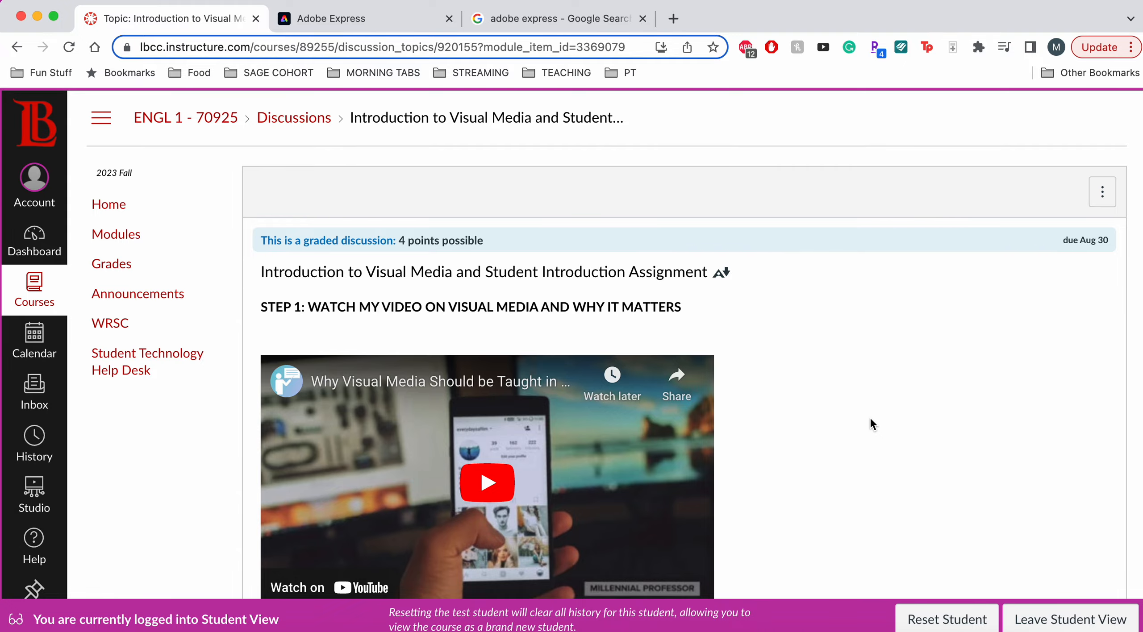
- Scroll the Canvas discussion down to the Video Assignment box with its requirements lists
scroll(871, 419, down, 10)
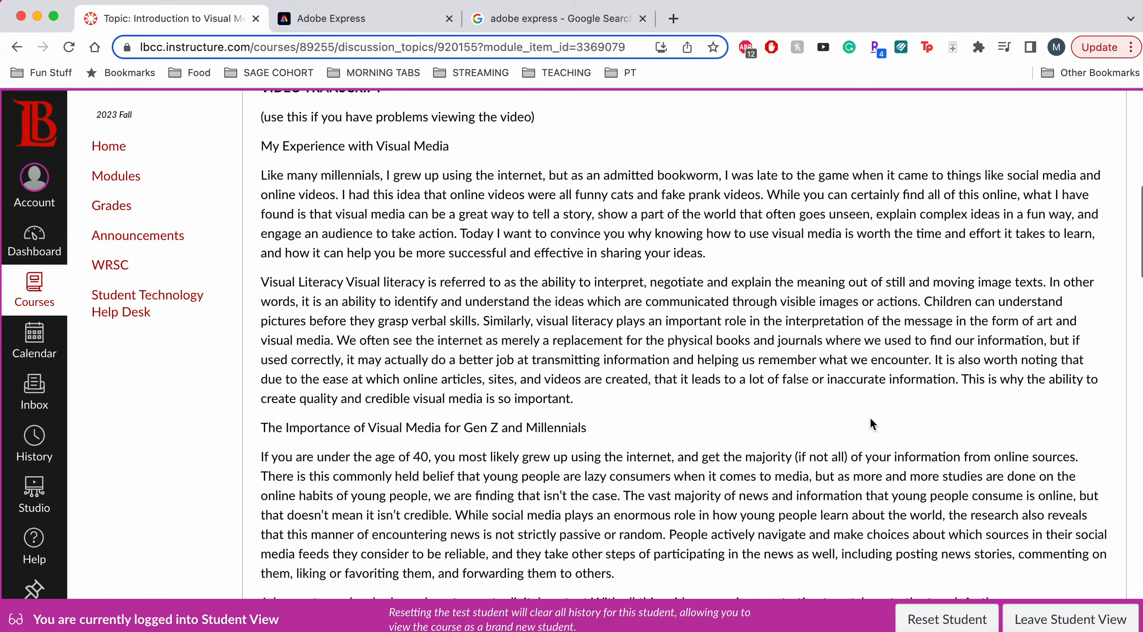
scroll(871, 419, up, 6)
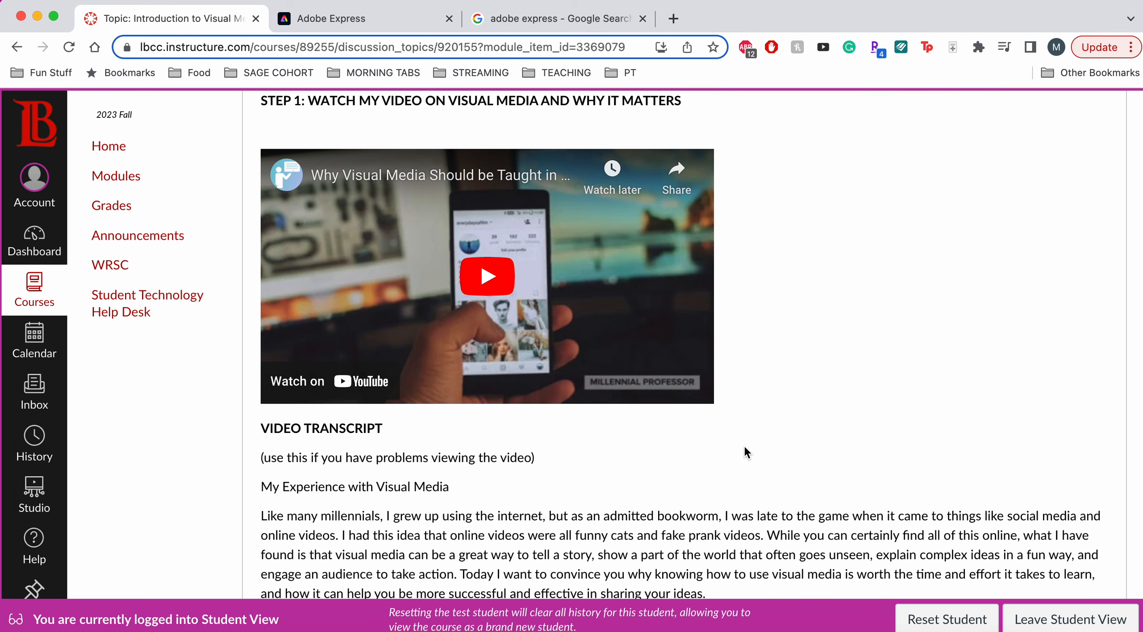
scroll(744, 445, down, 20)
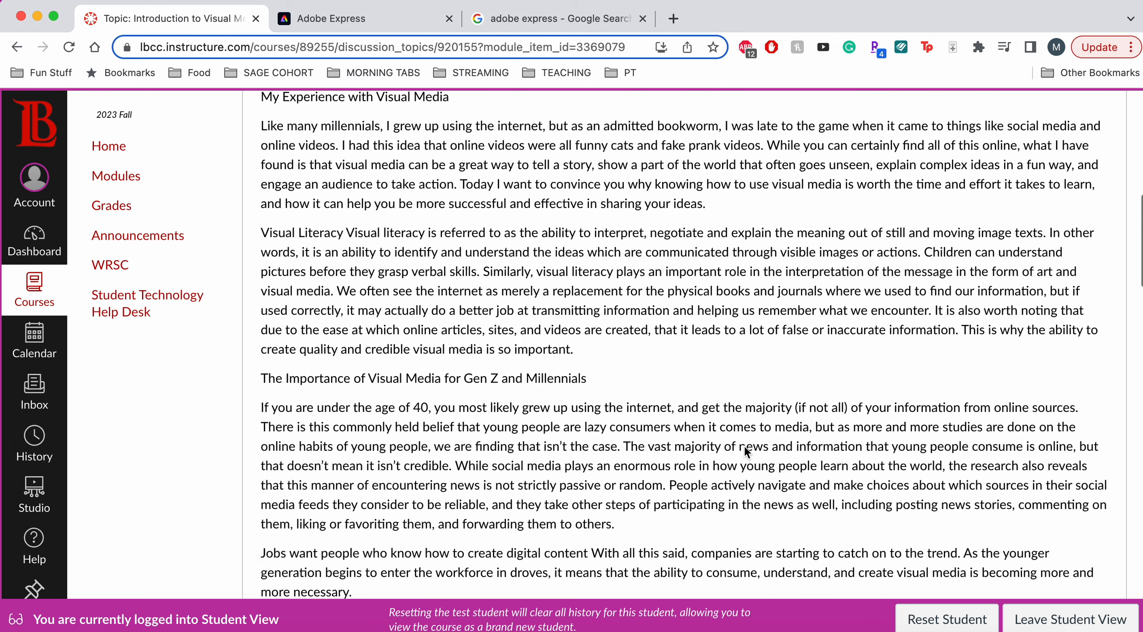
scroll(745, 452, up, 5)
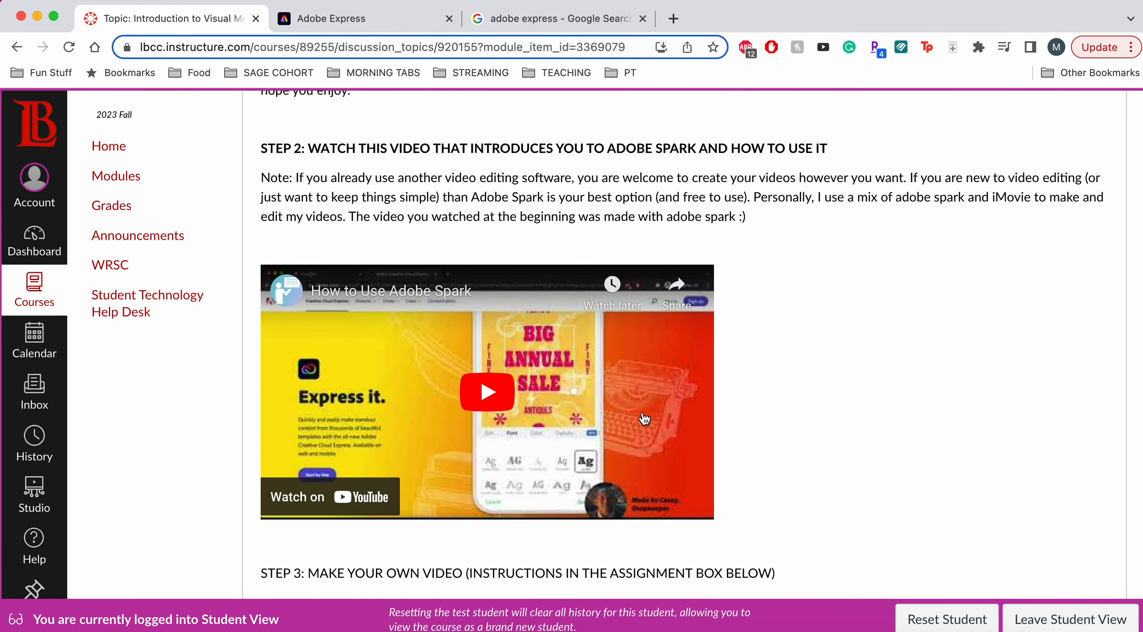
scroll(644, 419, down, 3)
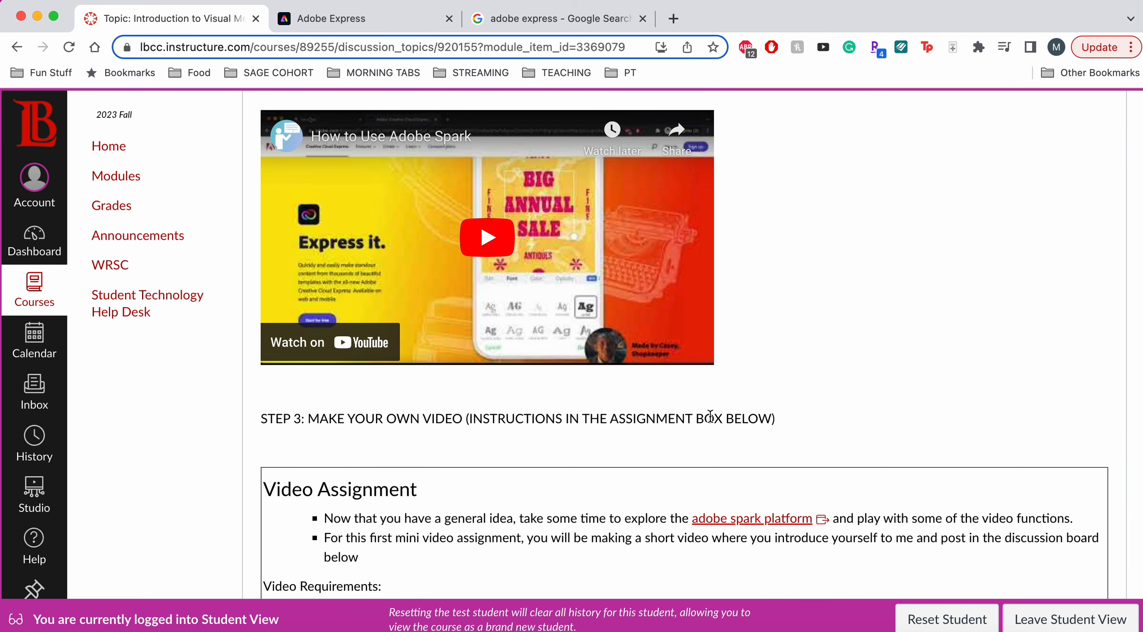
scroll(837, 444, down, 9)
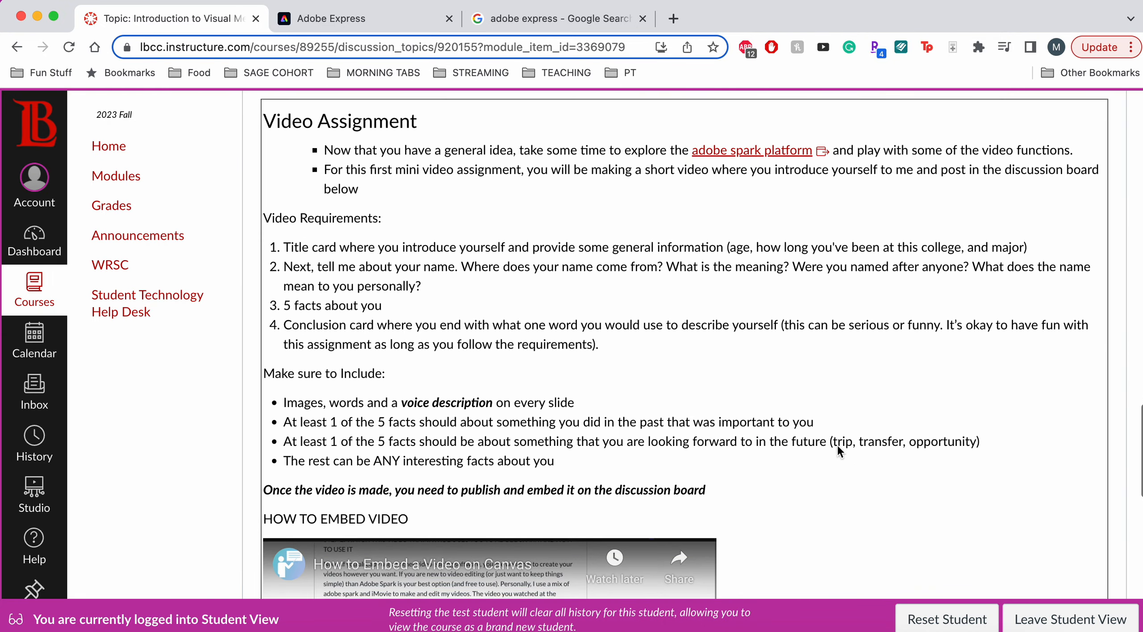
scroll(838, 445, up, 1)
drag(608, 351, 283, 249)
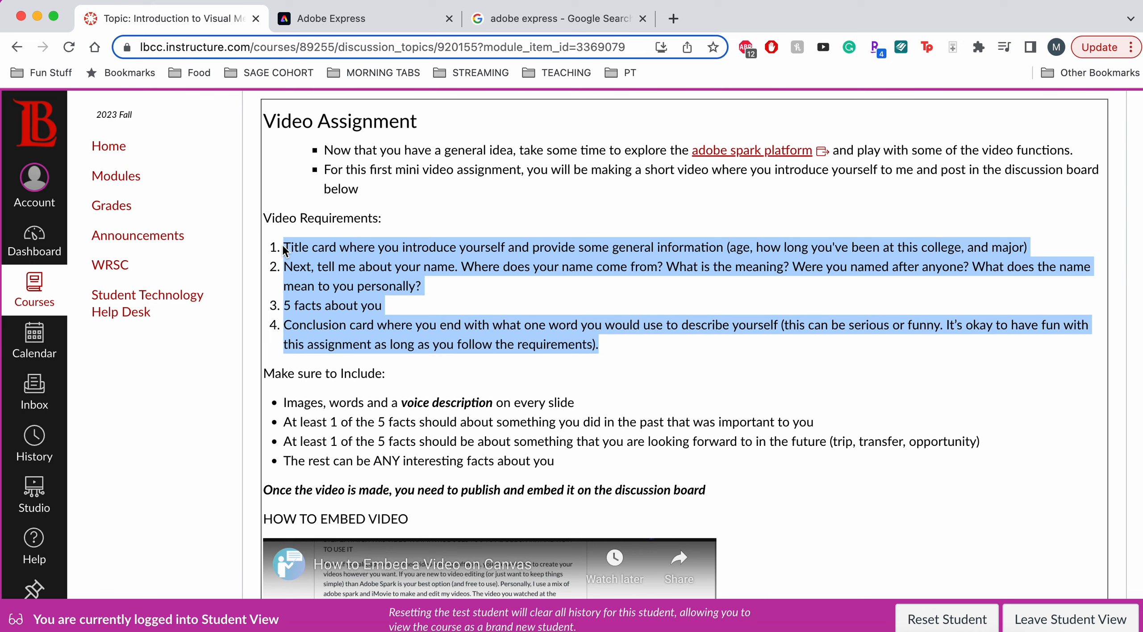
click(370, 286)
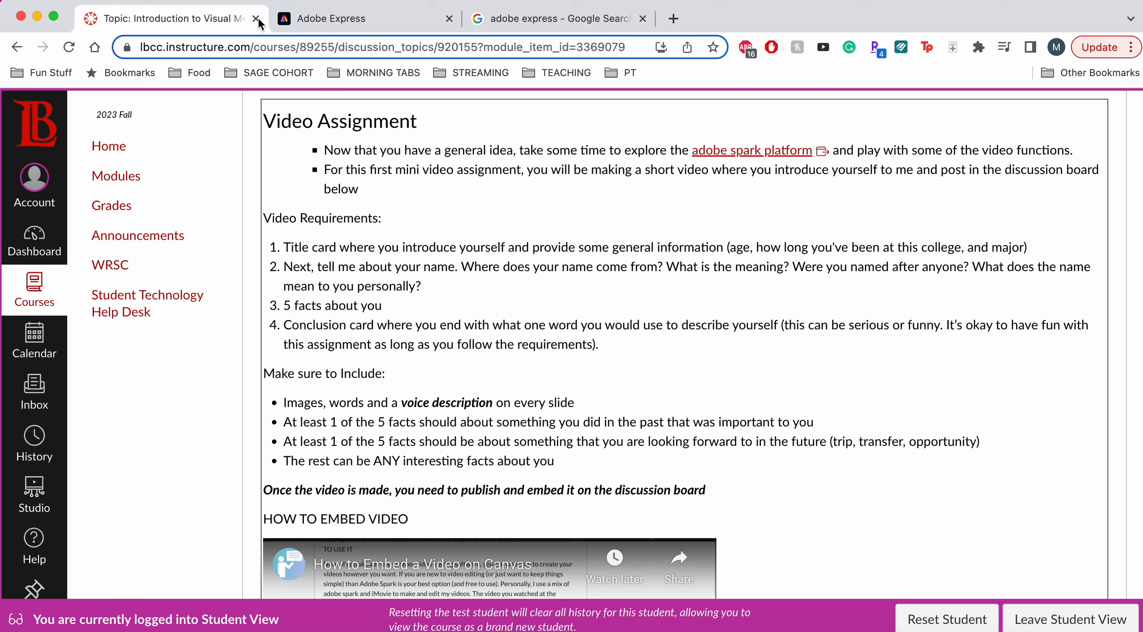
- Open the Adobe Express Google result in a new tab and switch to its home page
click(501, 31)
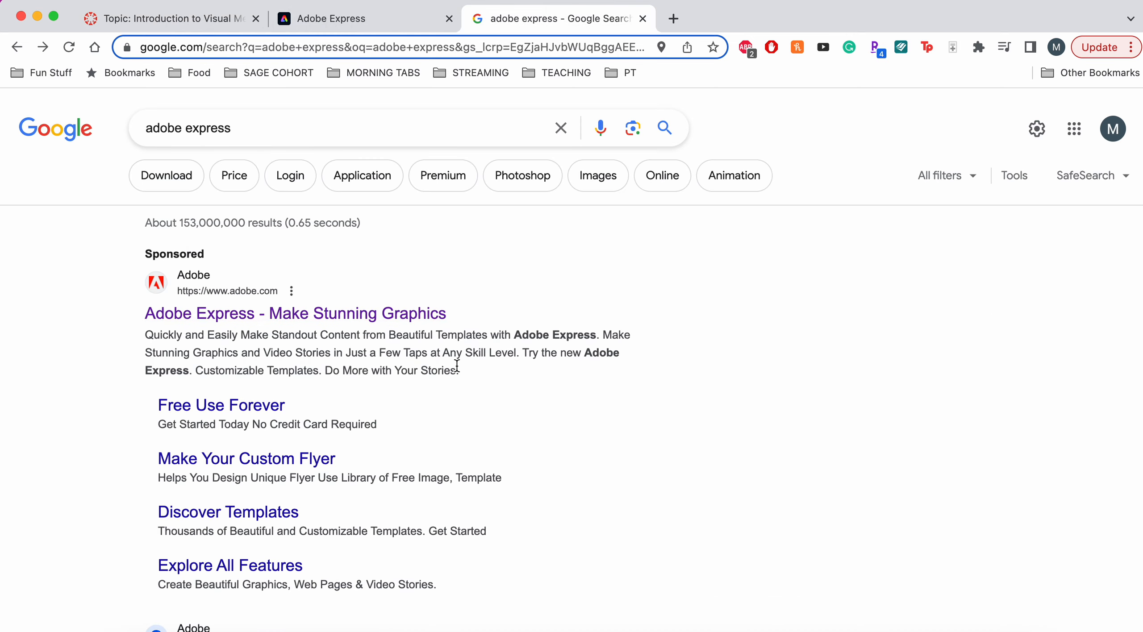
scroll(478, 418, down, 8)
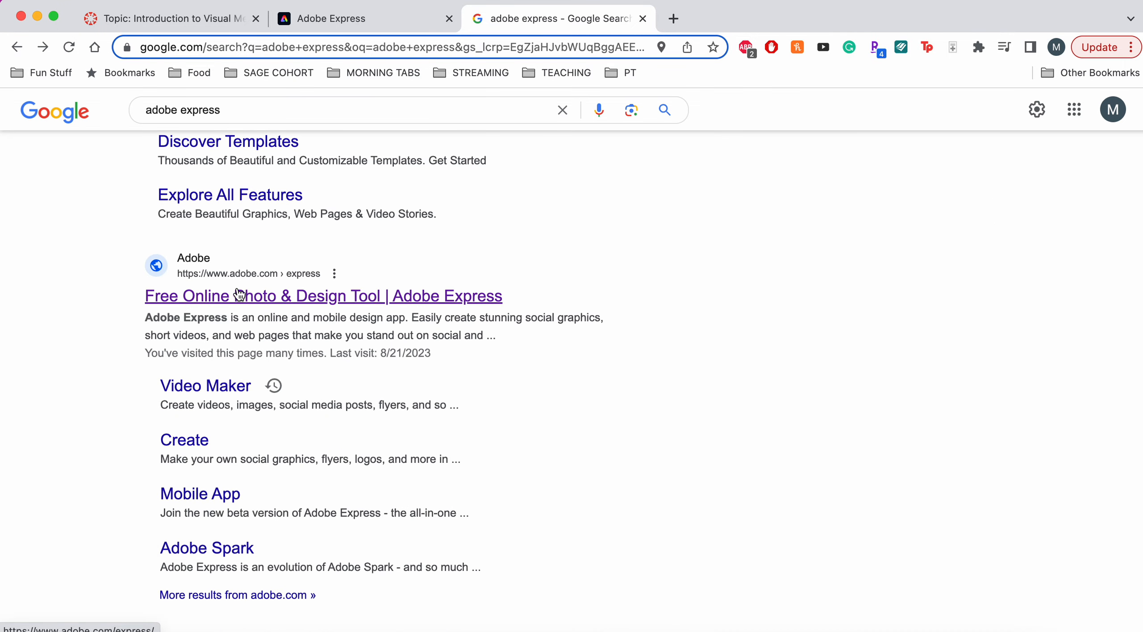
right_click(291, 304)
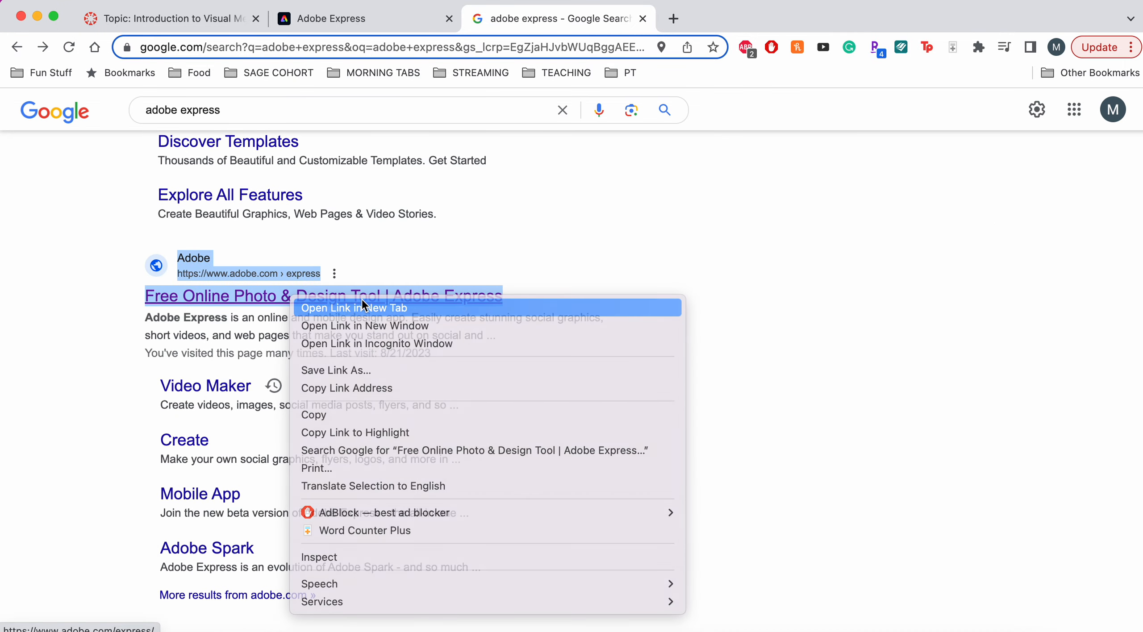
click(363, 307)
click(718, 18)
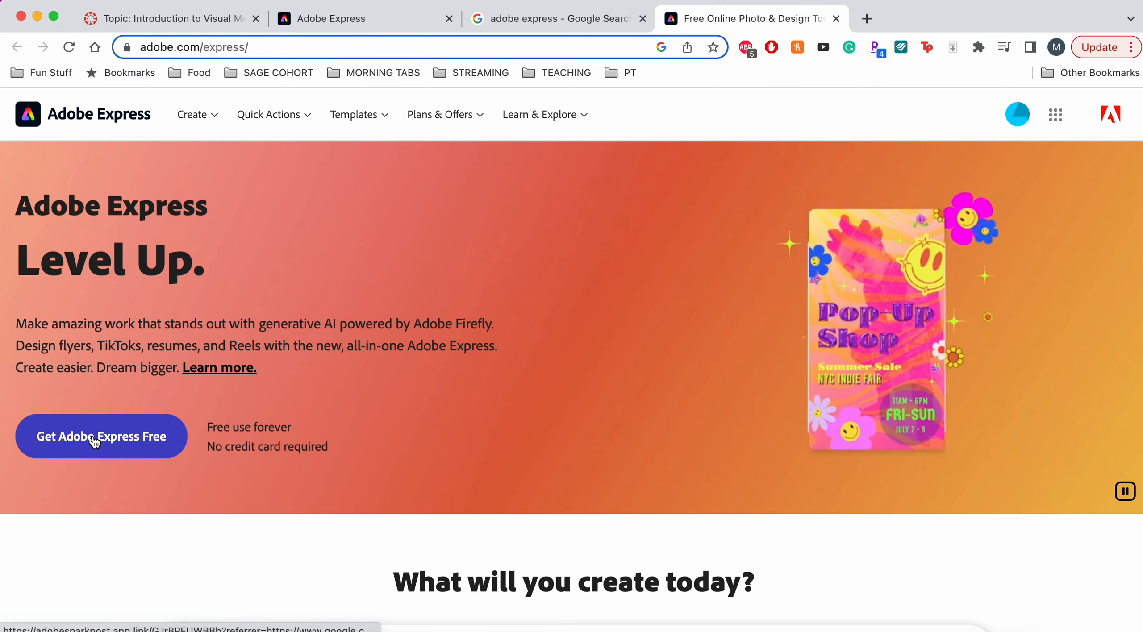
click(544, 18)
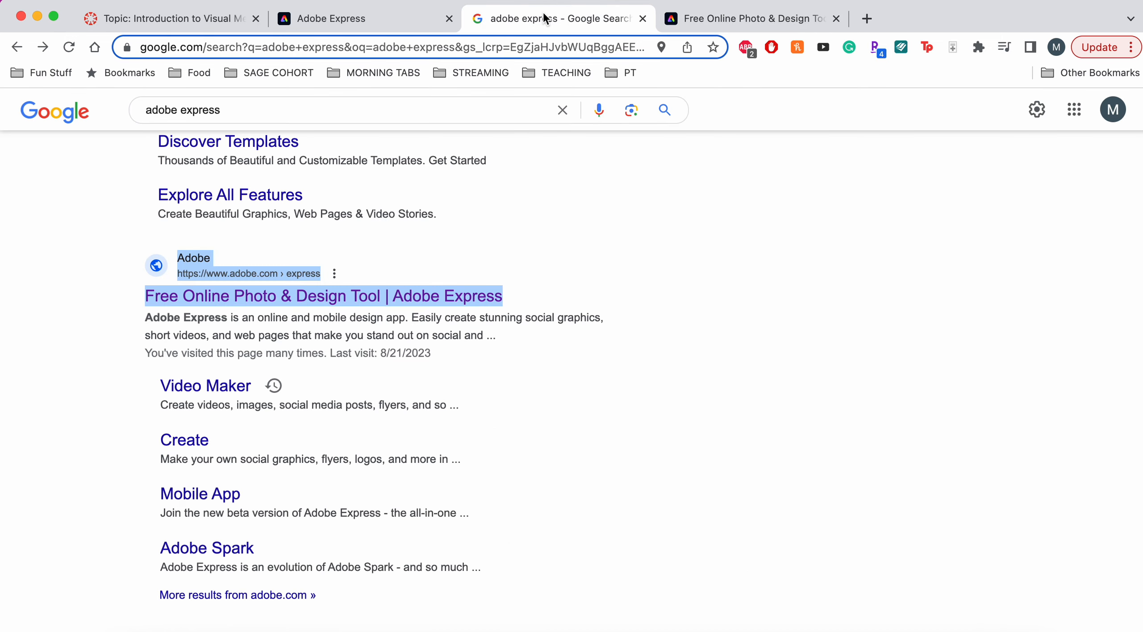
click(357, 18)
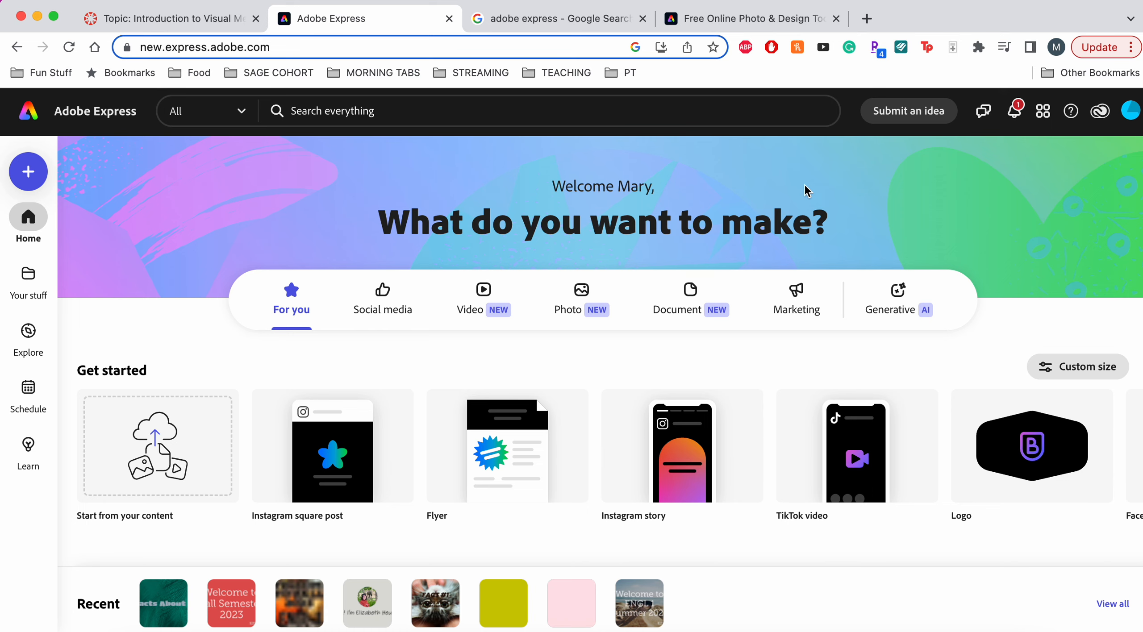
- Browse the new-project size list on the Adobe Express home page, then close it
mouse_move(865, 448)
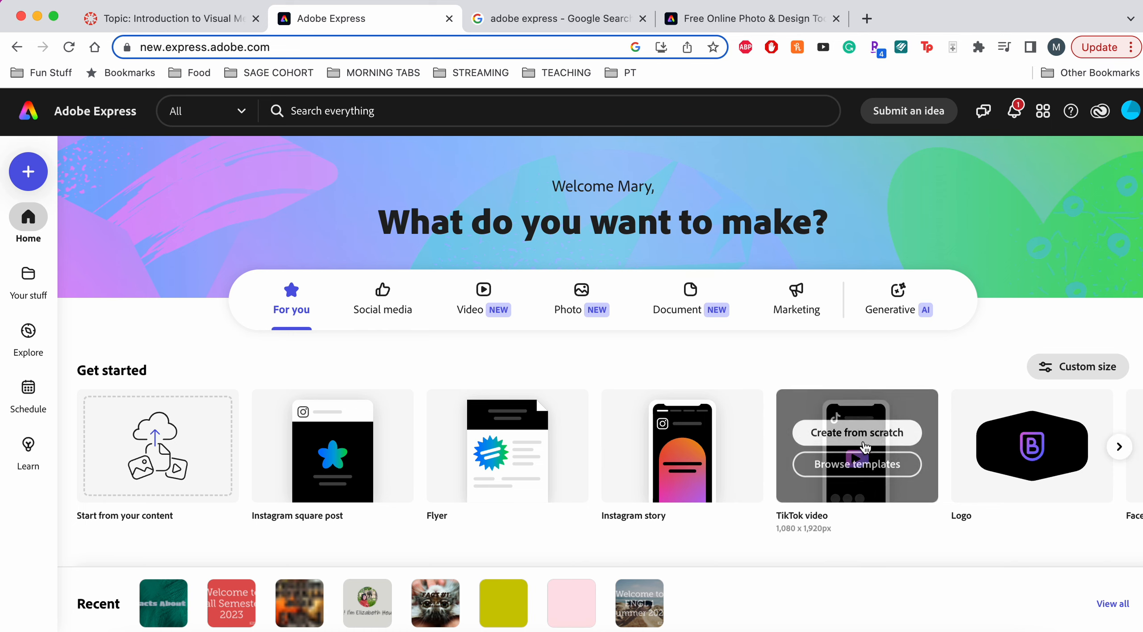
scroll(865, 448, down, 1)
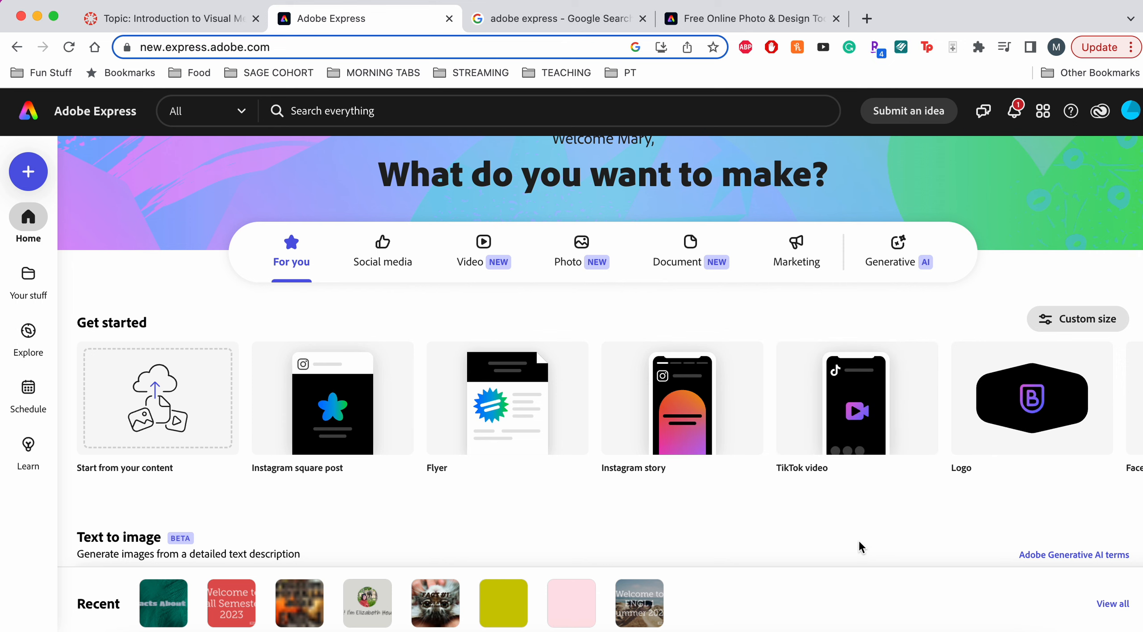
scroll(290, 230, up, 1)
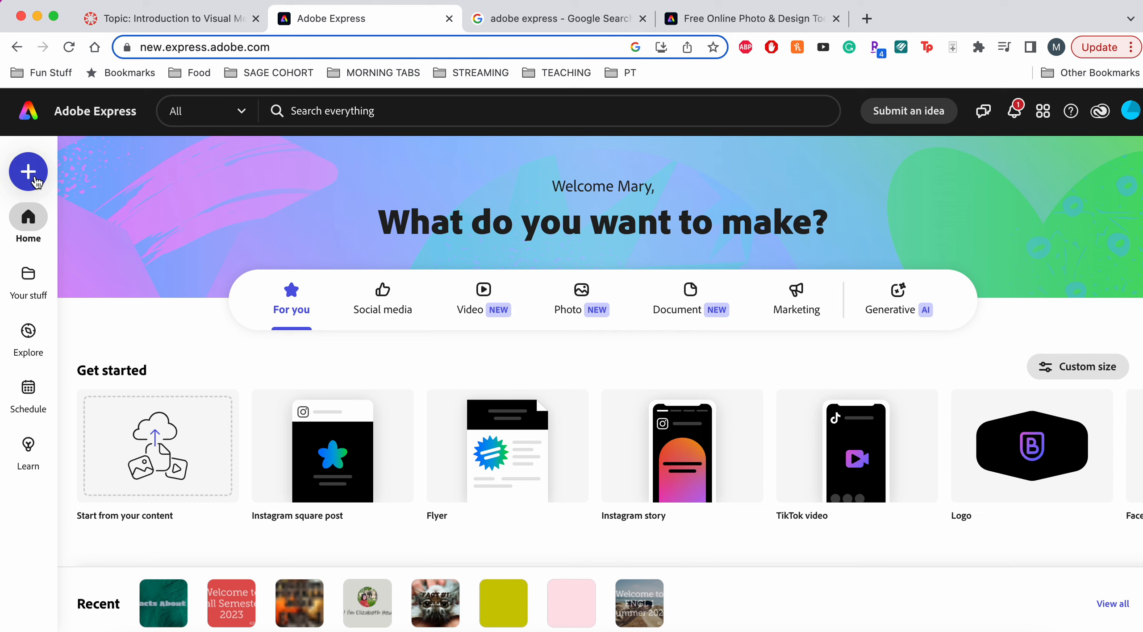
click(30, 173)
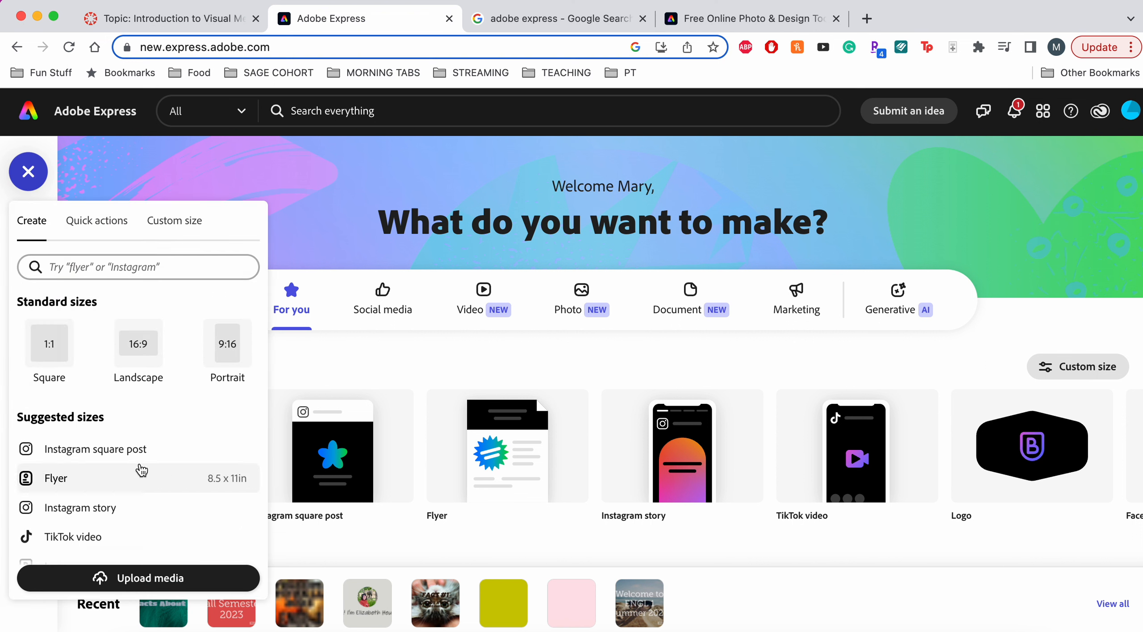
scroll(142, 469, down, 3)
scroll(141, 469, down, 5)
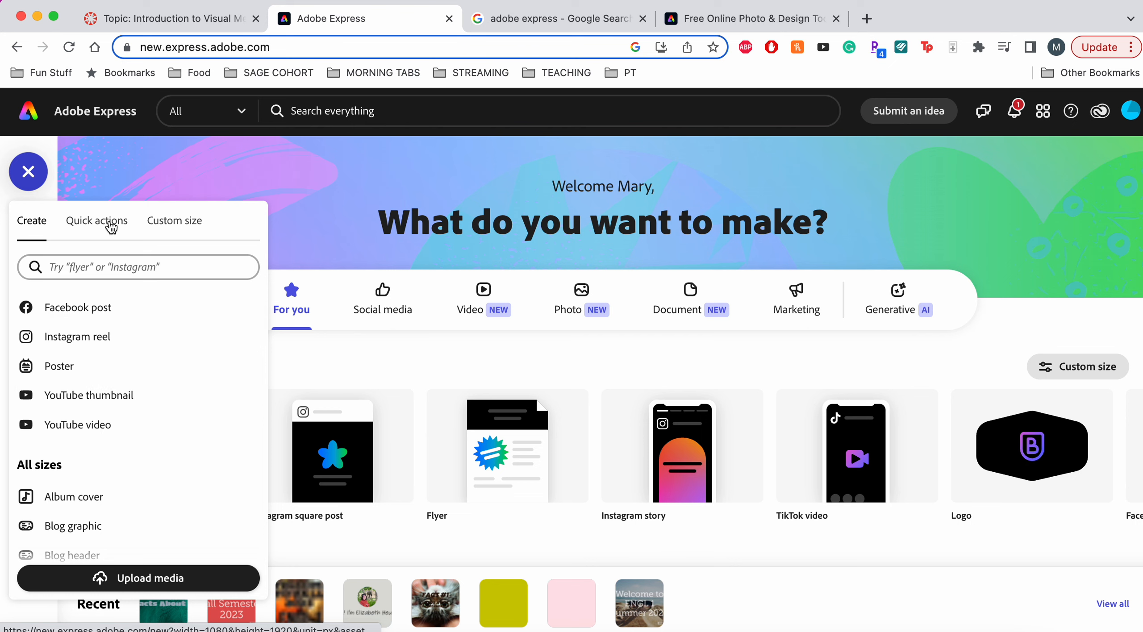
click(329, 187)
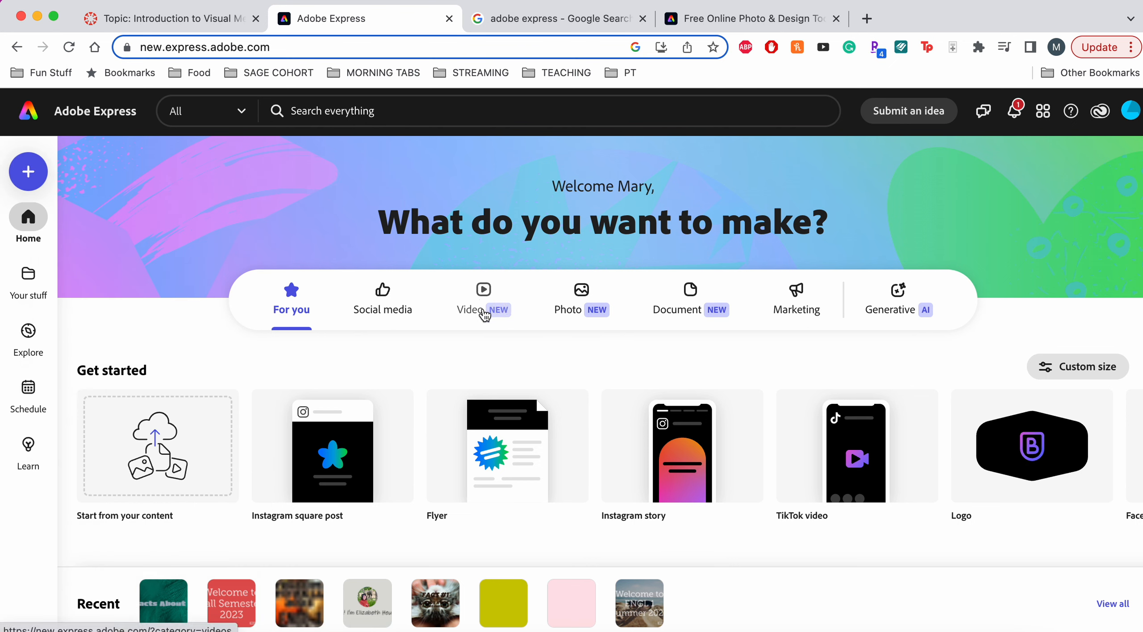
- Filter the home page to video templates and start a blank YouTube video from scratch
click(485, 314)
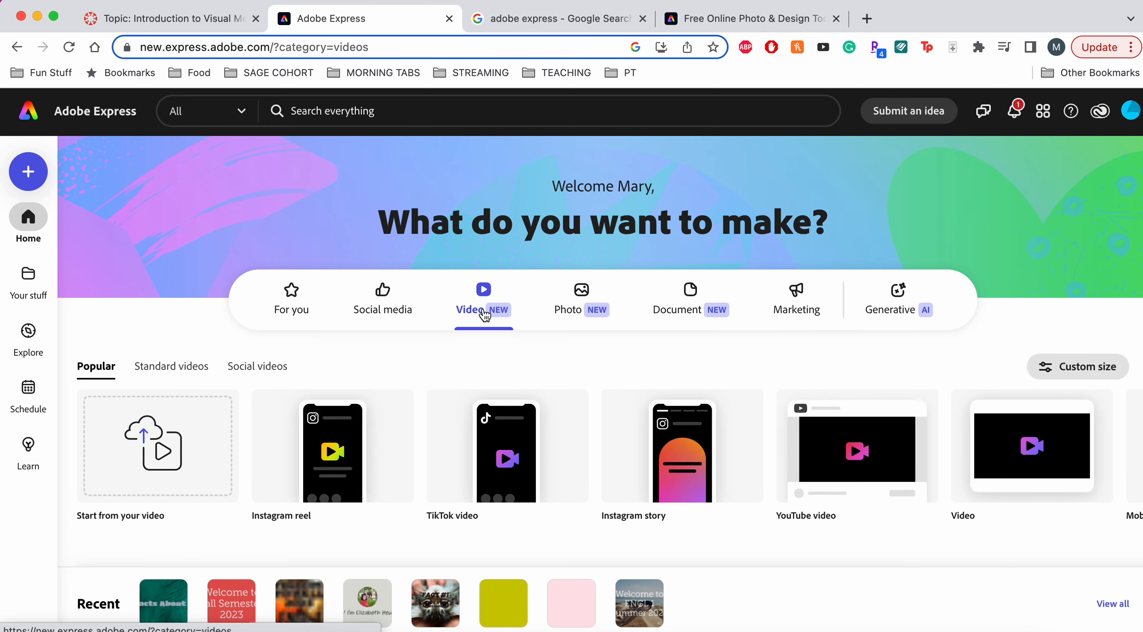
scroll(334, 565, down, 3)
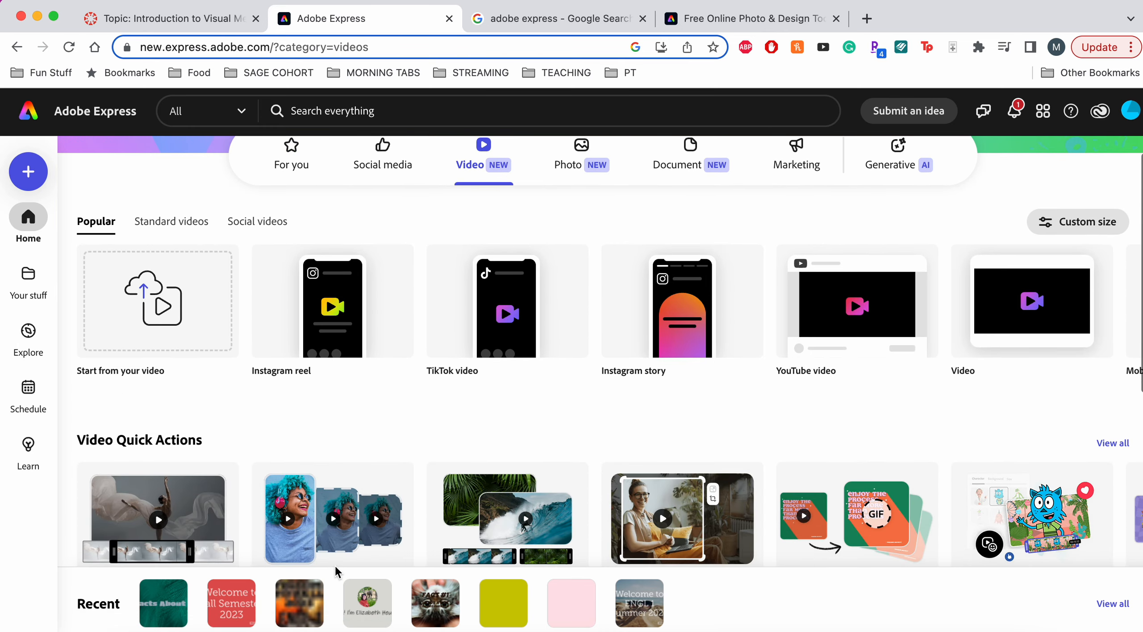
scroll(334, 565, up, 1)
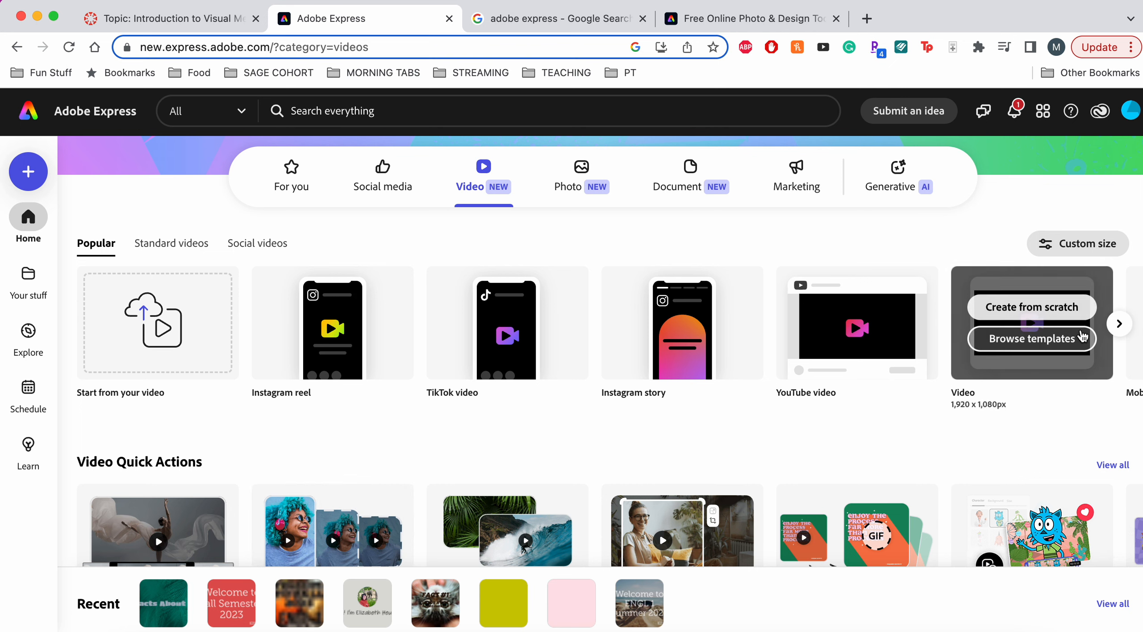
scroll(1071, 331, right, 5)
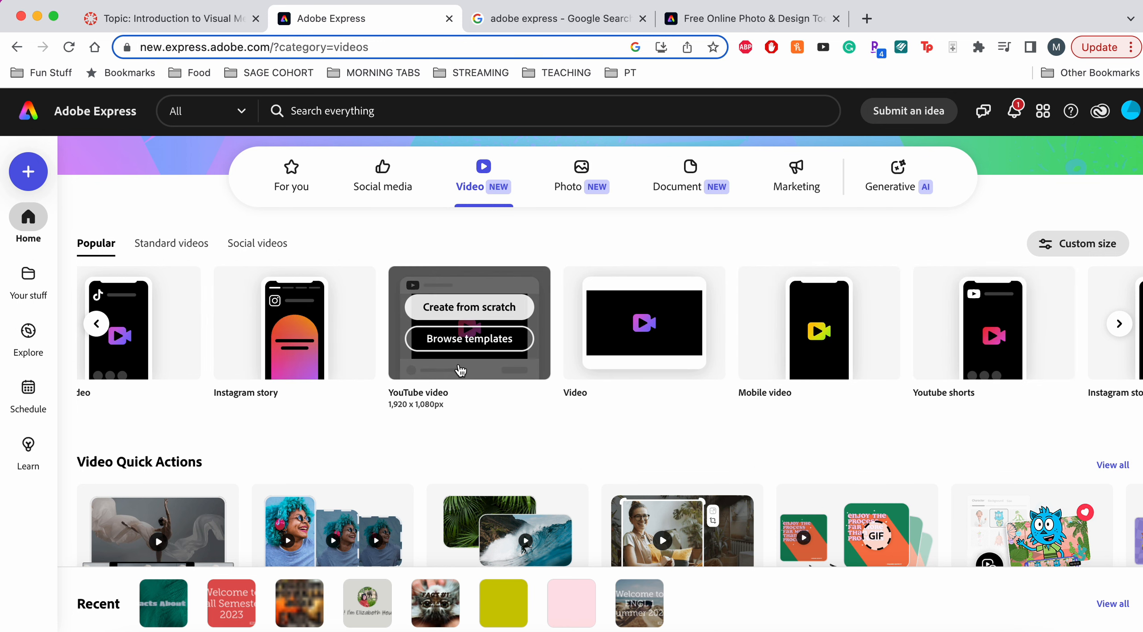
scroll(456, 370, left, 3)
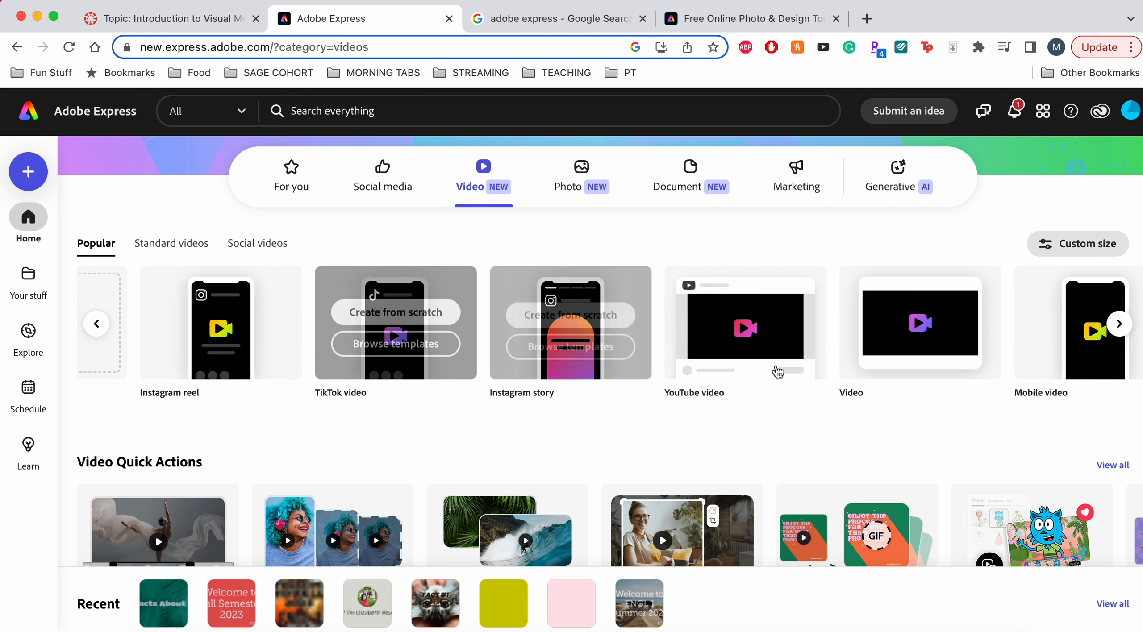
mouse_move(781, 360)
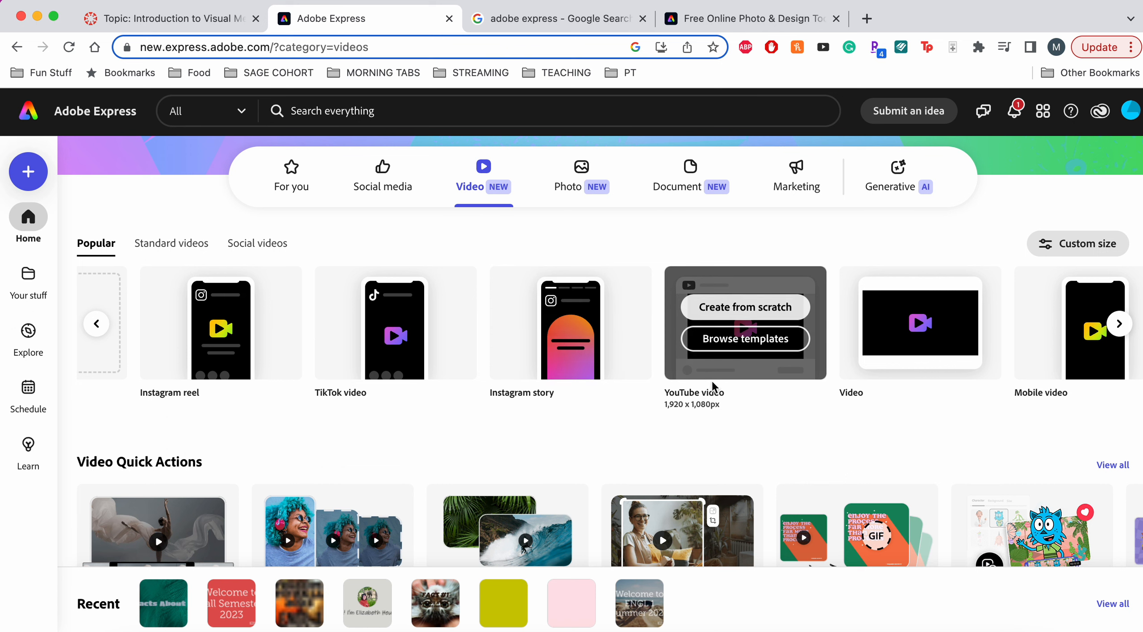
mouse_move(909, 341)
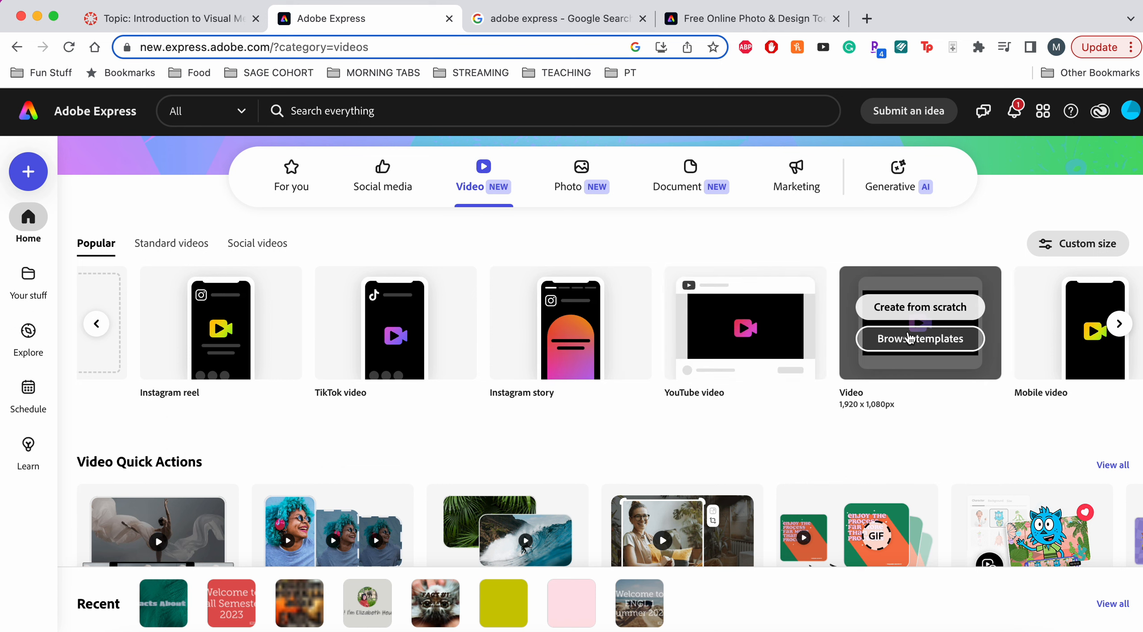
mouse_move(707, 325)
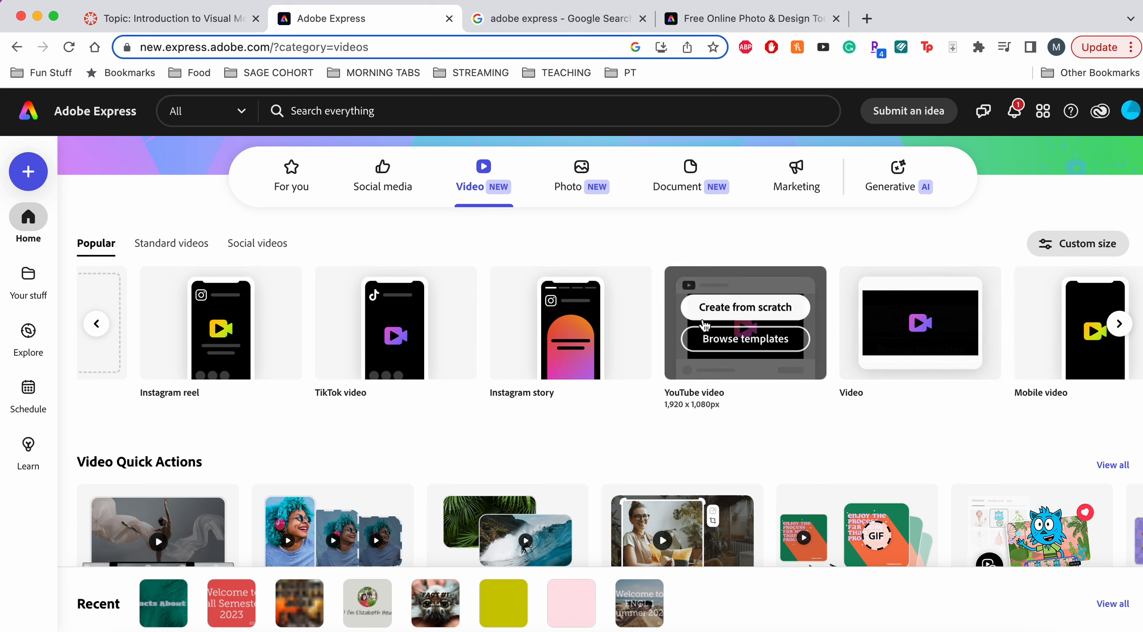
click(765, 315)
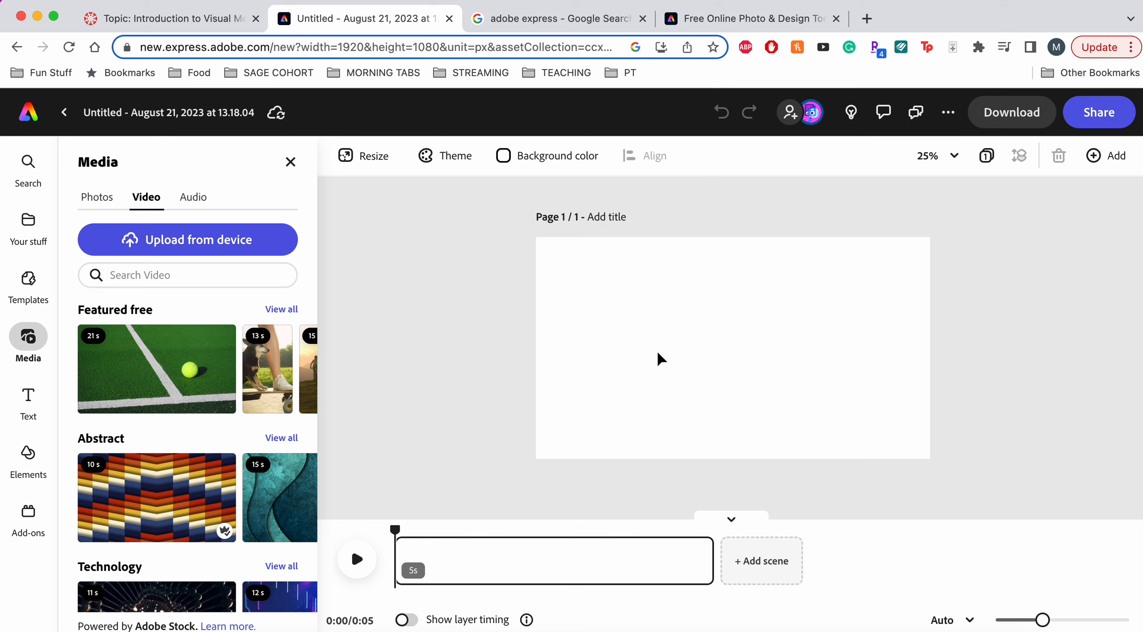
- Wait for the blank 1920×1080 YouTube video project to load with its 5 s scene
mouse_move(467, 559)
- Back in Canvas, highlight the Title card, name story and Conclusion card requirements while reviewing them
click(220, 18)
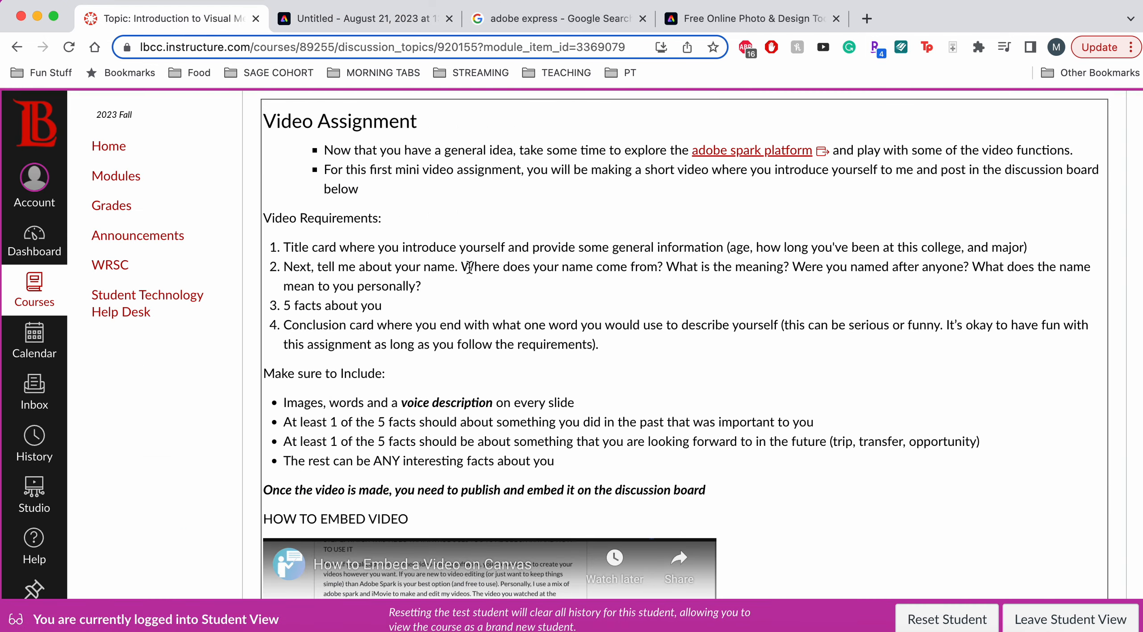
scroll(488, 286, up, 2)
scroll(487, 286, down, 3)
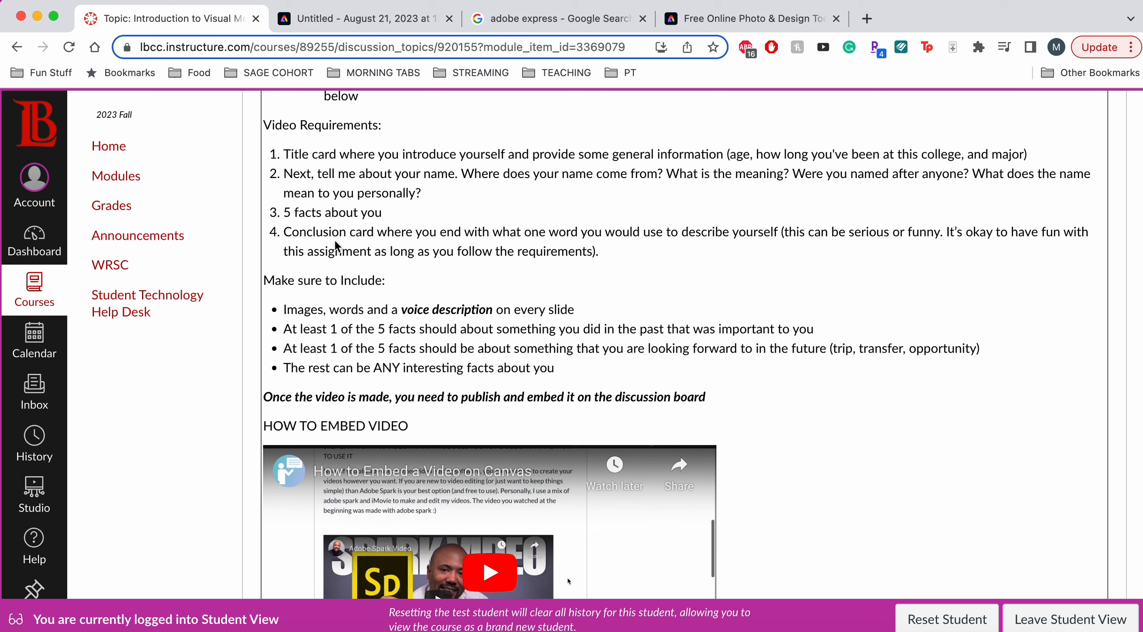
drag(338, 154, 284, 154)
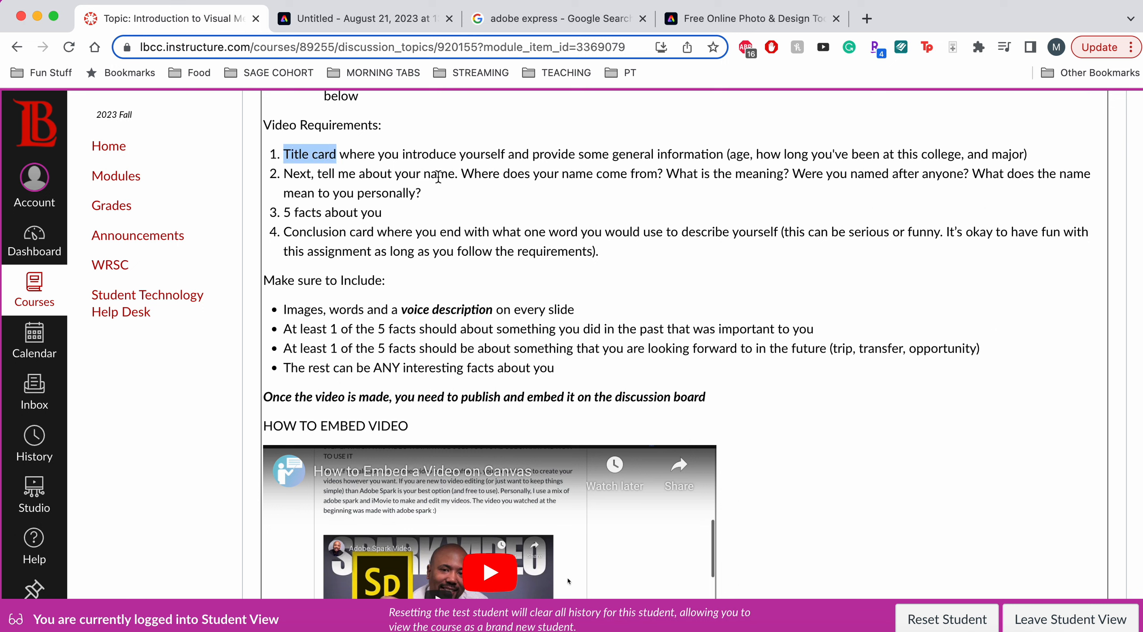
drag(455, 174, 374, 182)
click(334, 182)
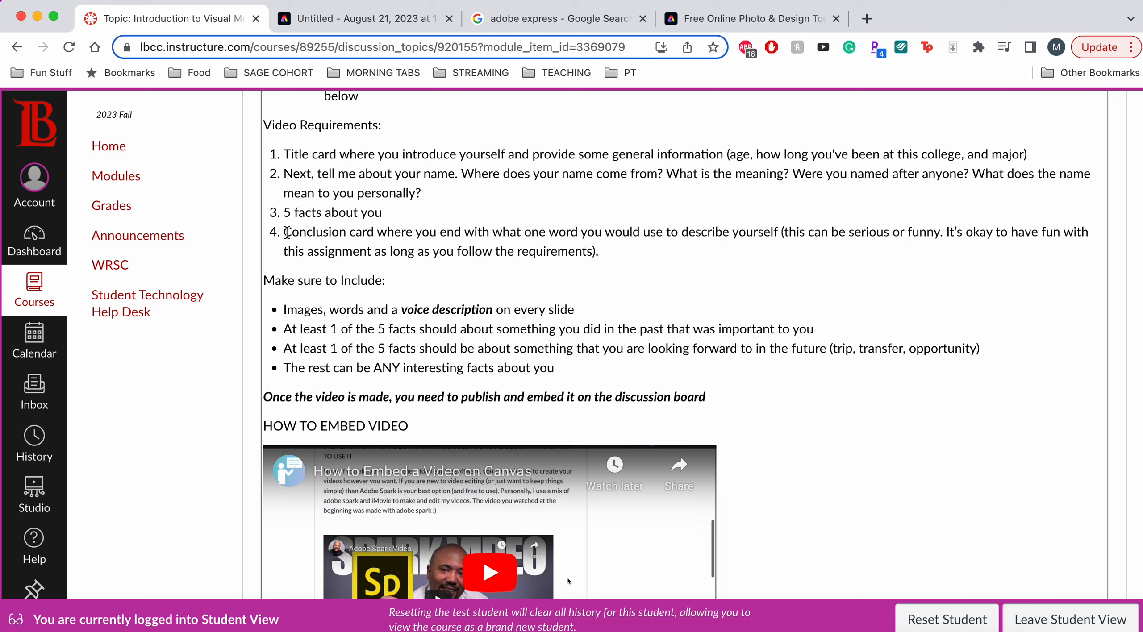
drag(284, 232, 374, 231)
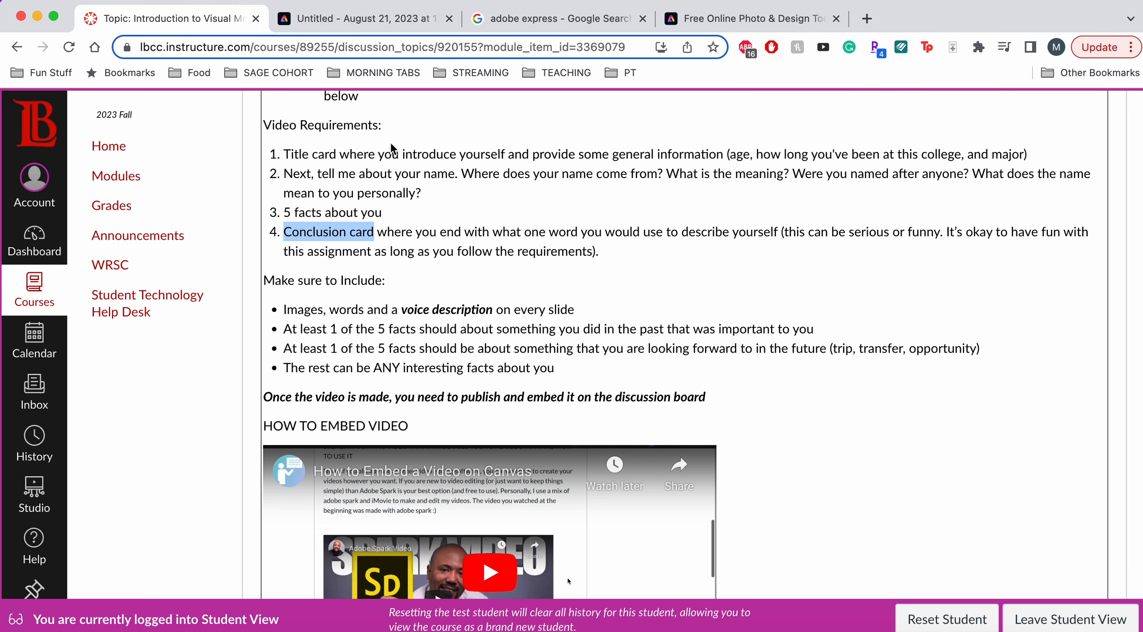
click(335, 232)
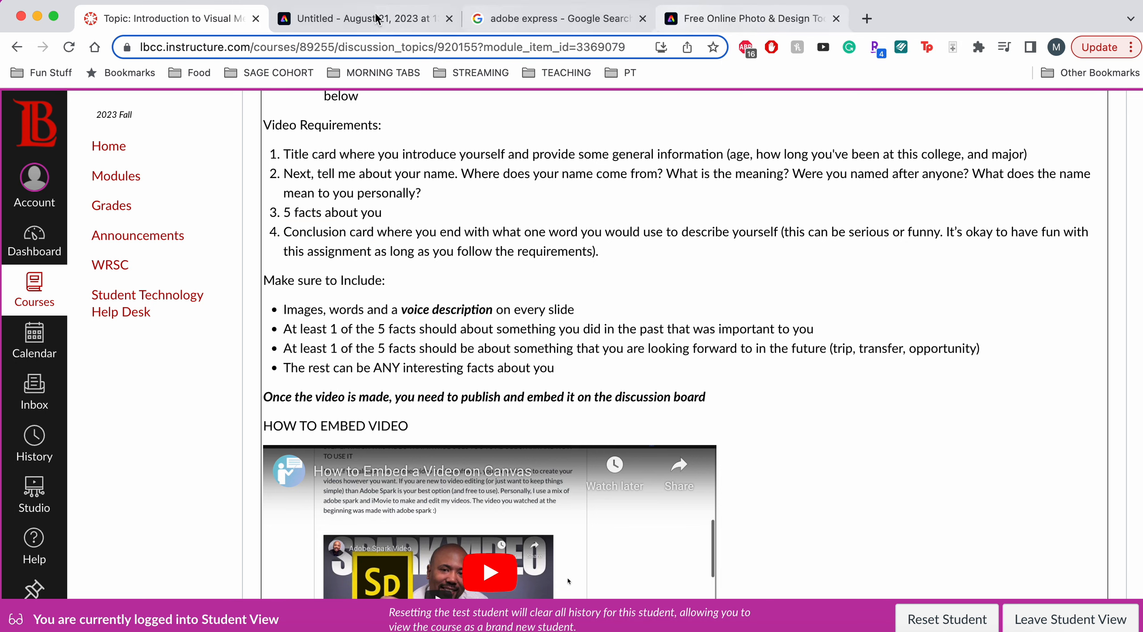
- Return to the Adobe Express project and browse the Media panel's stock video clips
click(355, 18)
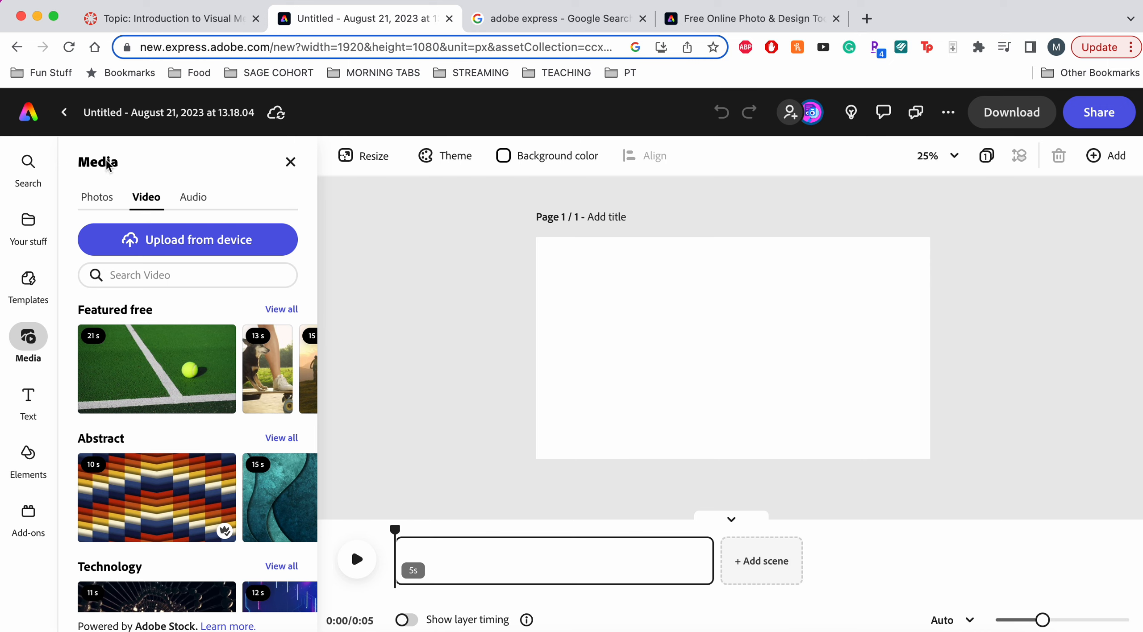
drag(128, 164, 92, 164)
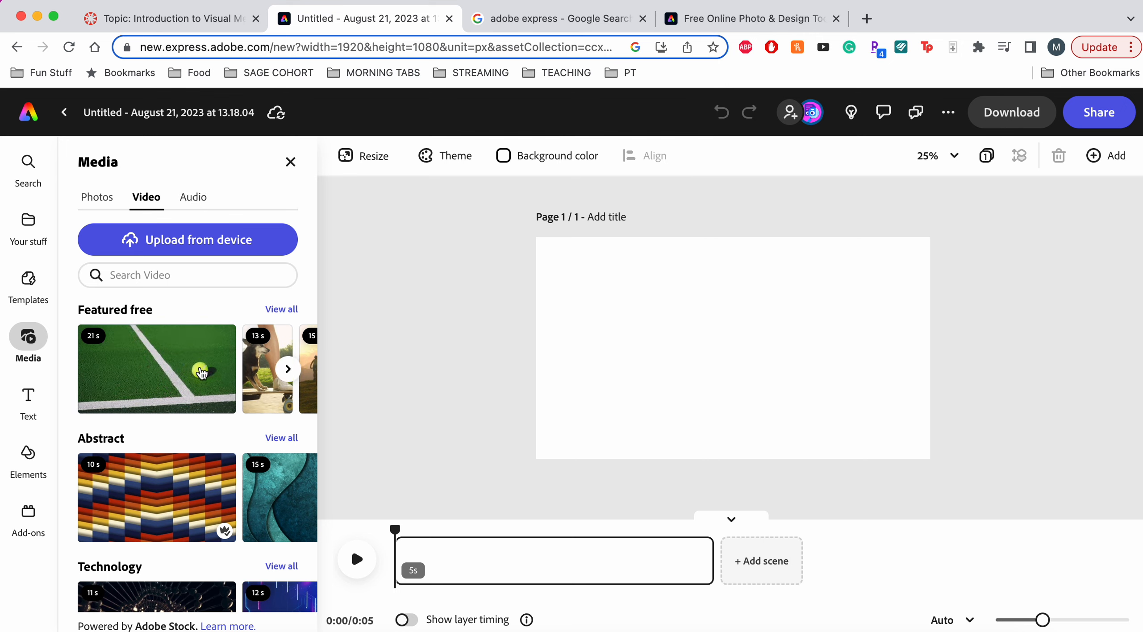
scroll(147, 402, down, 3)
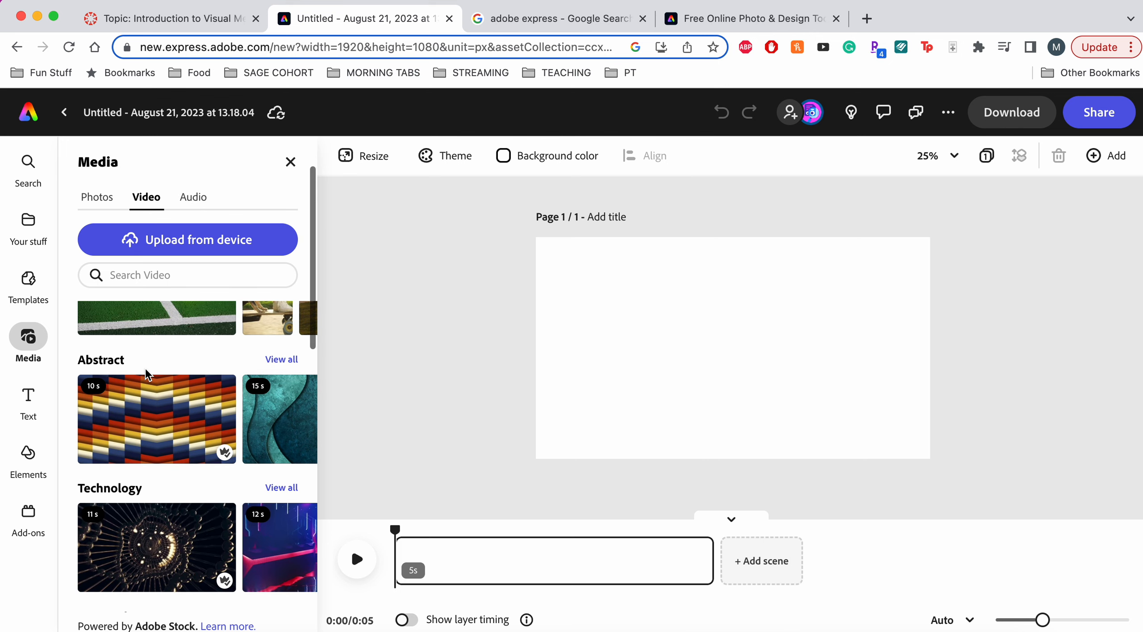
scroll(148, 427, down, 2)
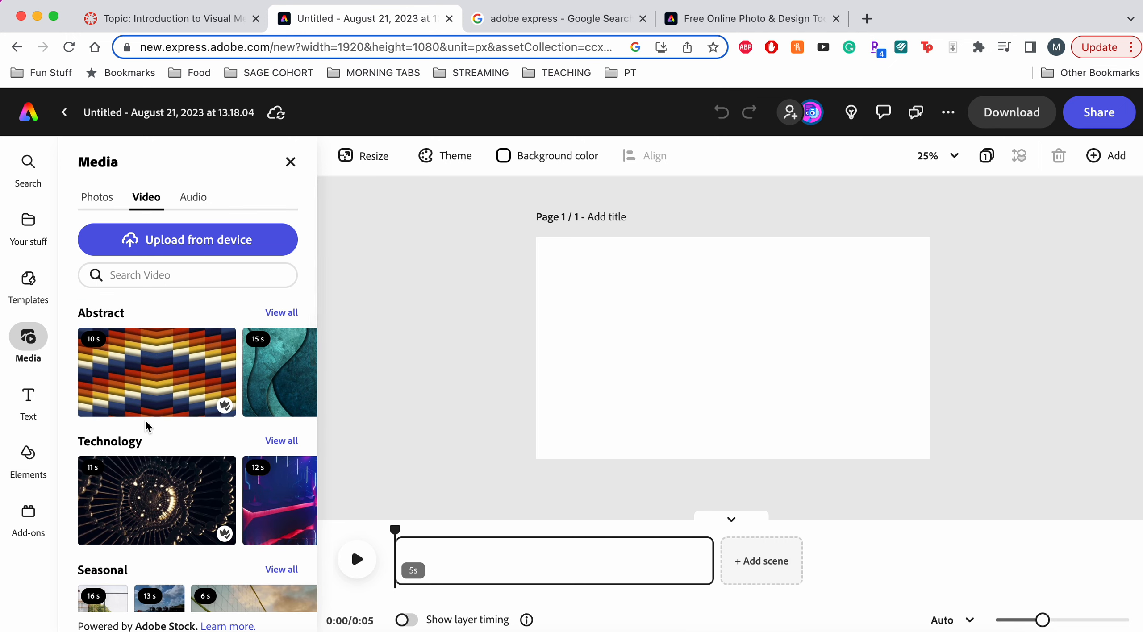
scroll(148, 426, down, 2)
scroll(178, 431, down, 5)
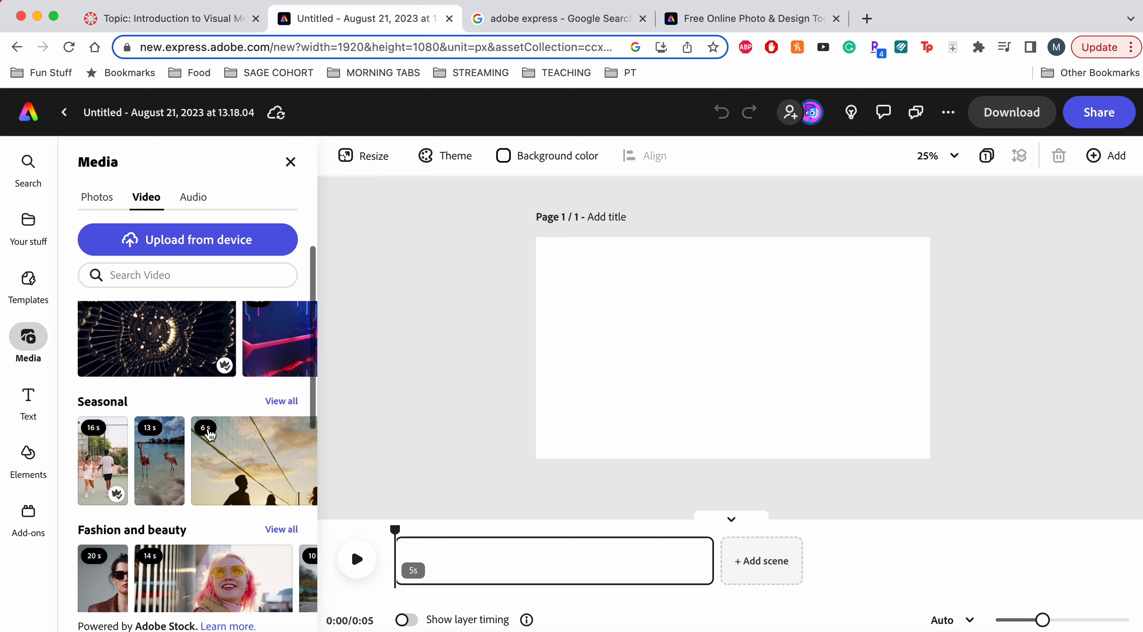
scroll(214, 402, up, 10)
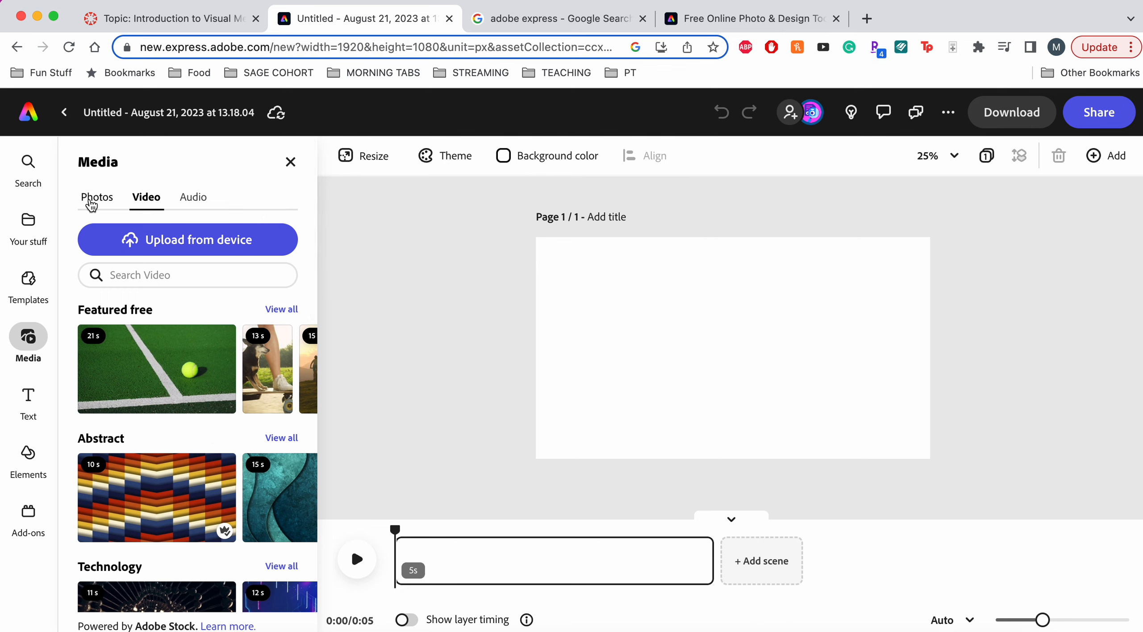
- Add the 10-second abstract chevron stock video to the page and preview it
click(137, 504)
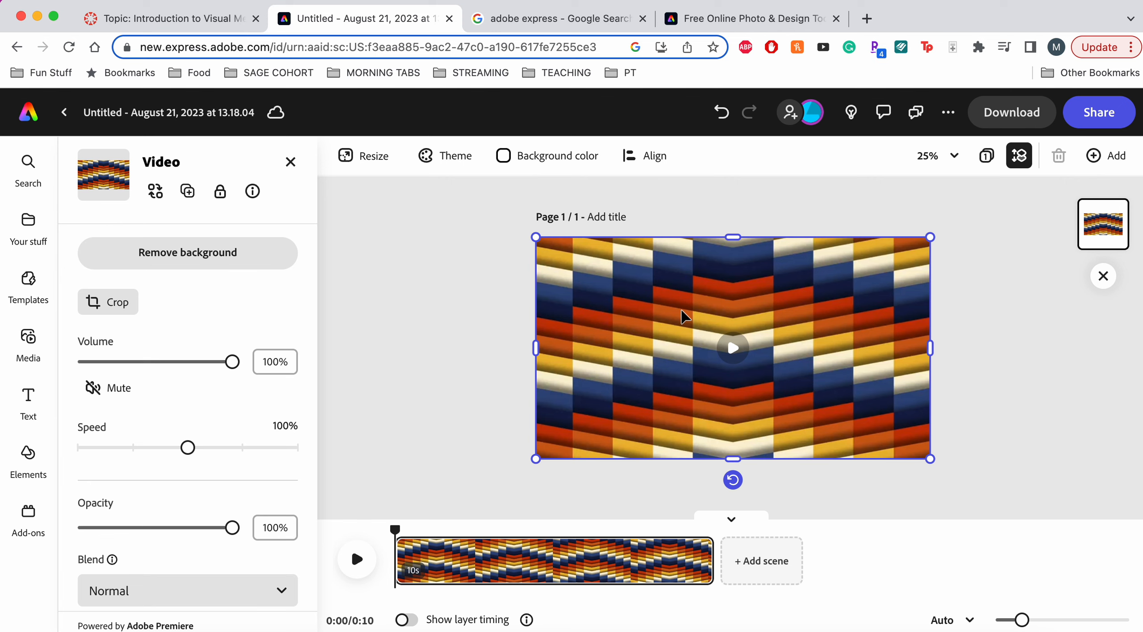
click(729, 343)
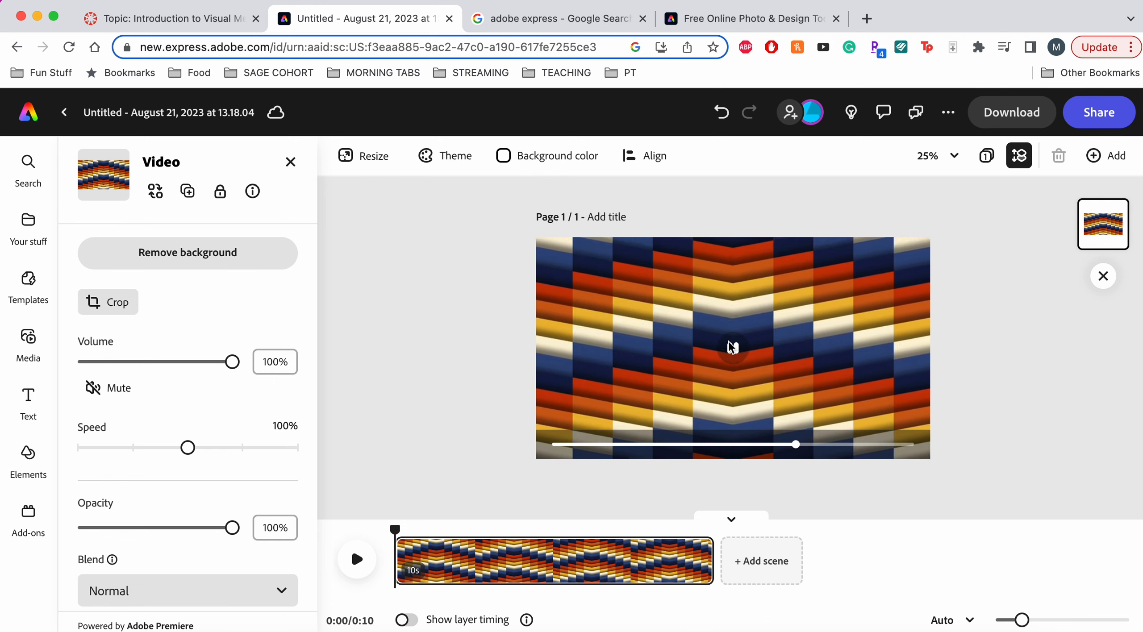
click(290, 161)
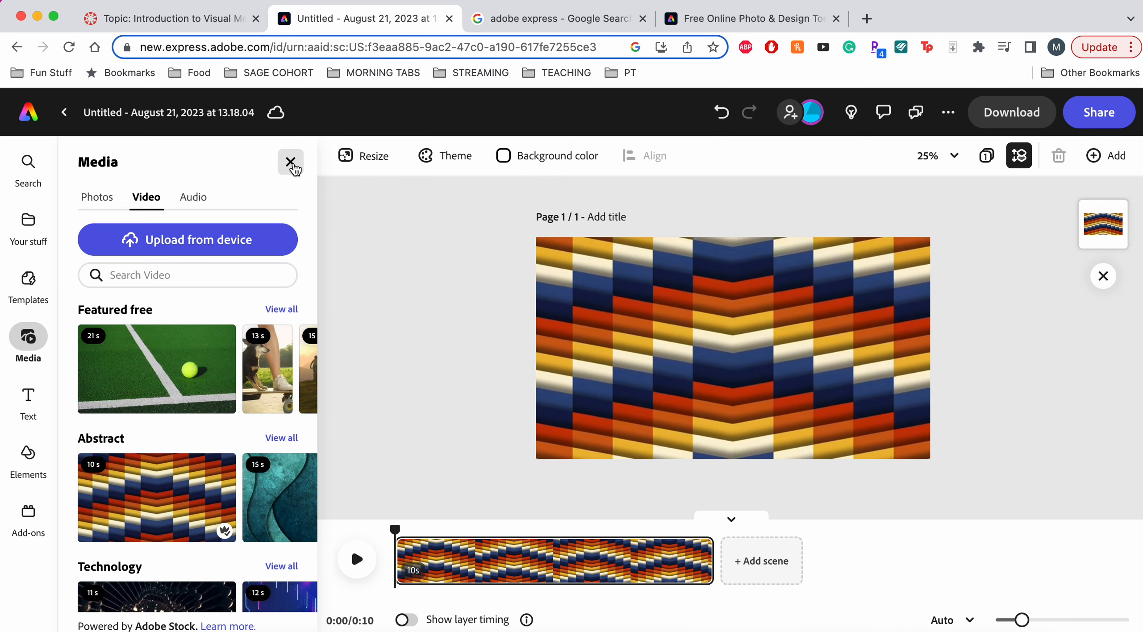
- Browse the featured free stock photos and add the holographic rainbow photo to the page
click(101, 199)
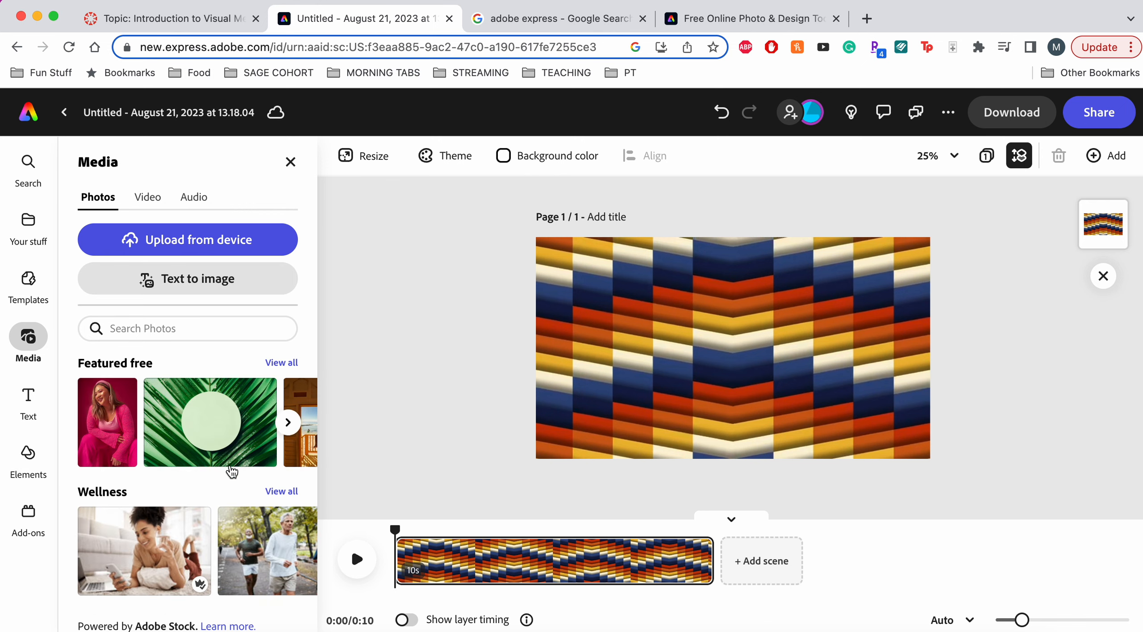
scroll(230, 469, down, 3)
scroll(232, 471, up, 2)
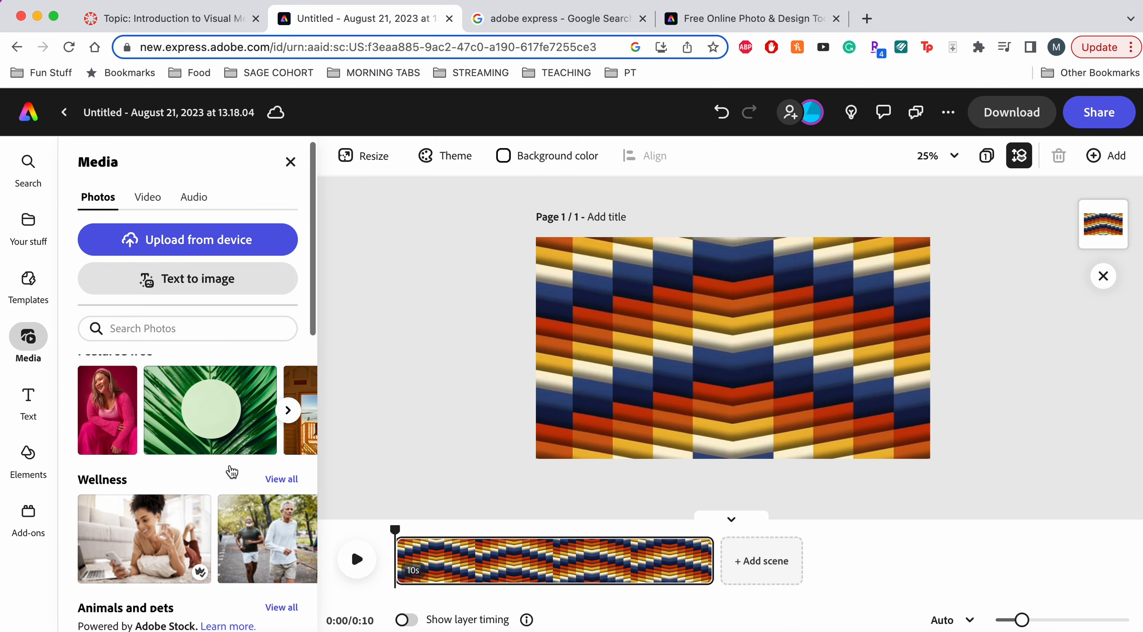
click(295, 412)
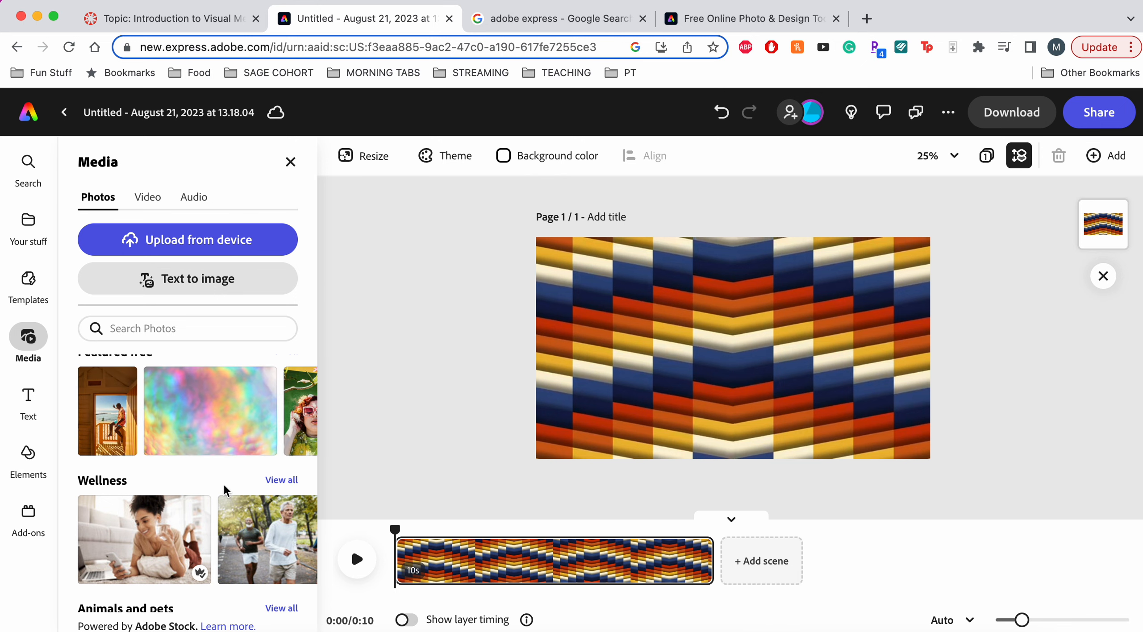
scroll(223, 484, down, 5)
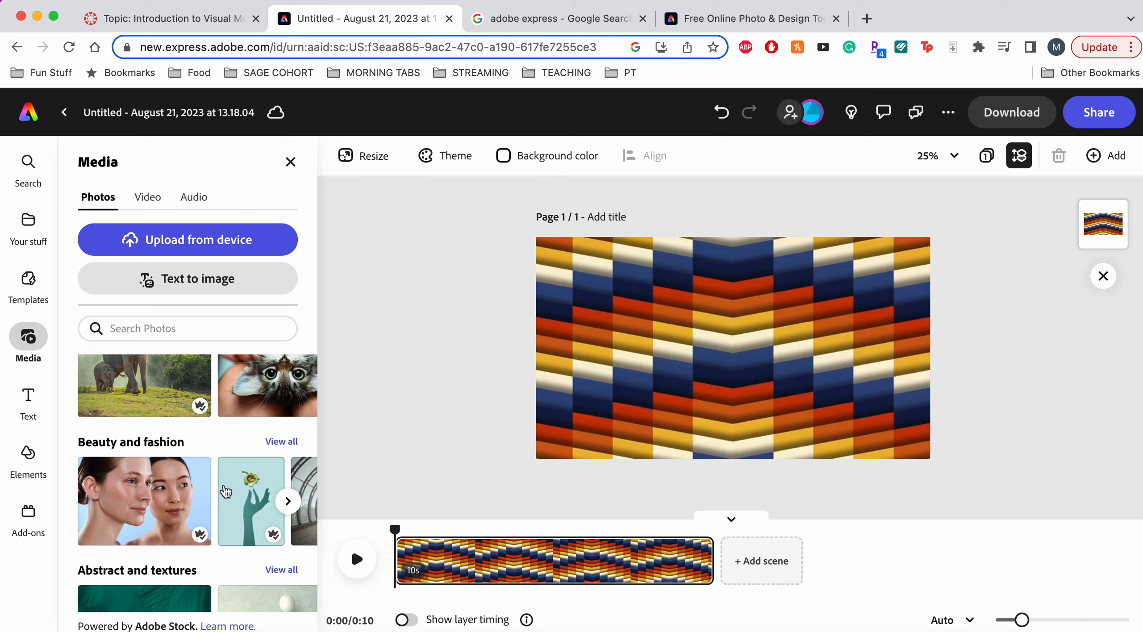
scroll(226, 492, down, 3)
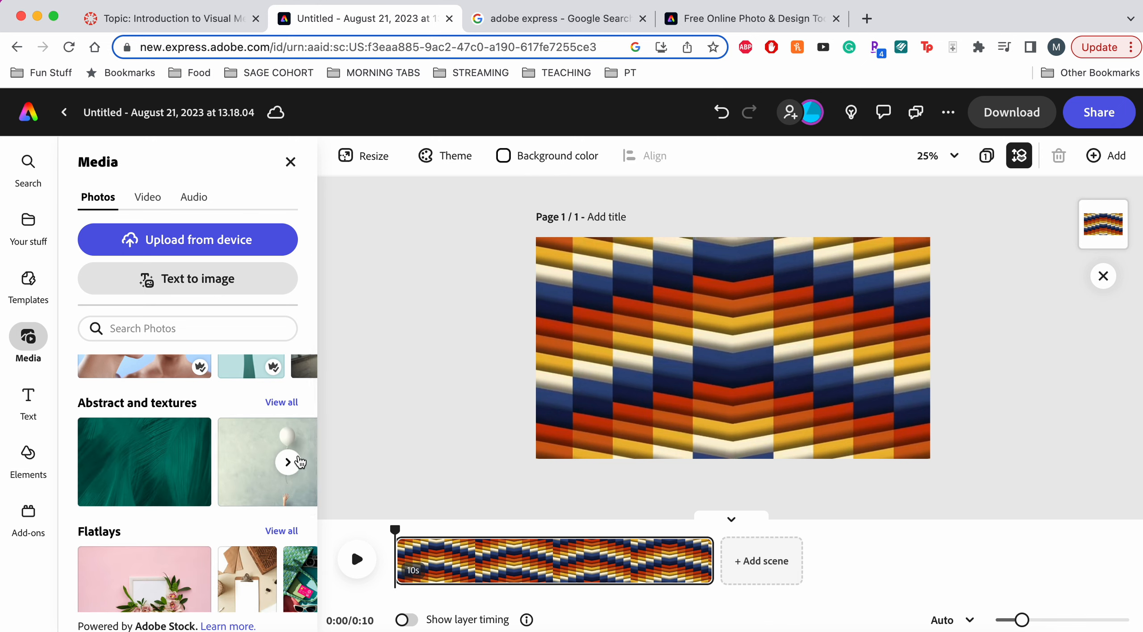
scroll(299, 462, up, 10)
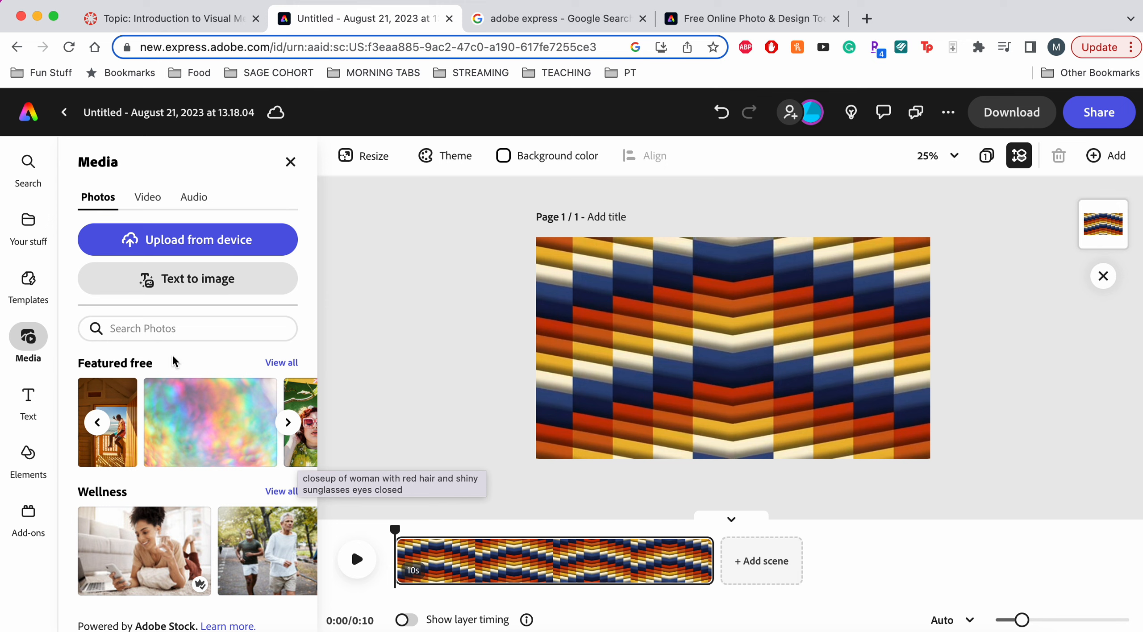
click(214, 459)
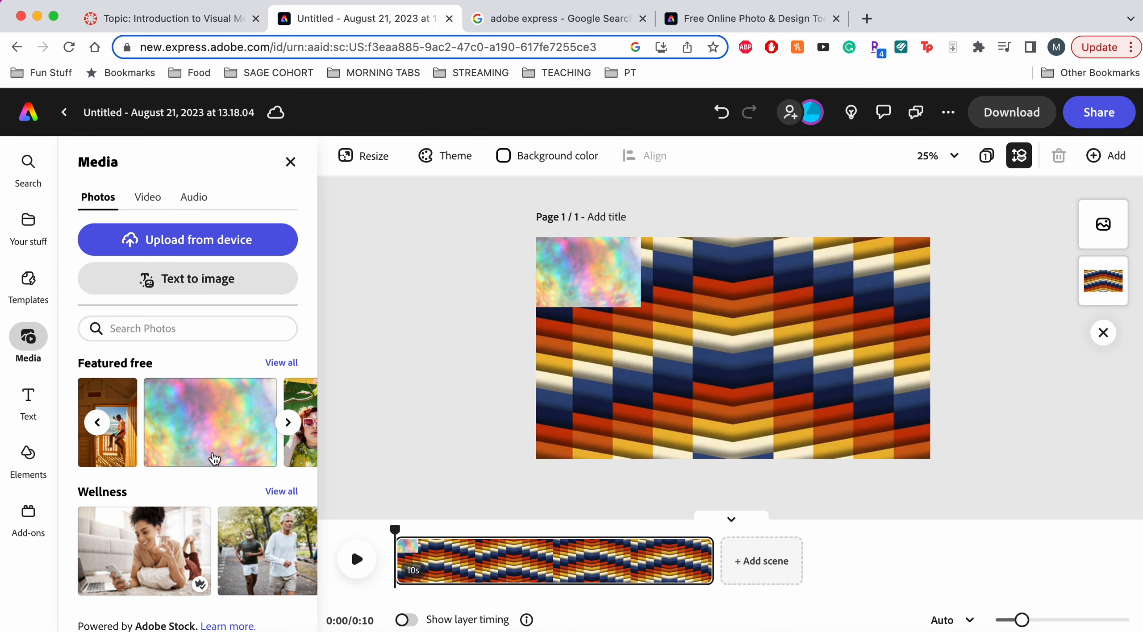
- Select the abstract chevron video layer and delete it from the page
click(753, 369)
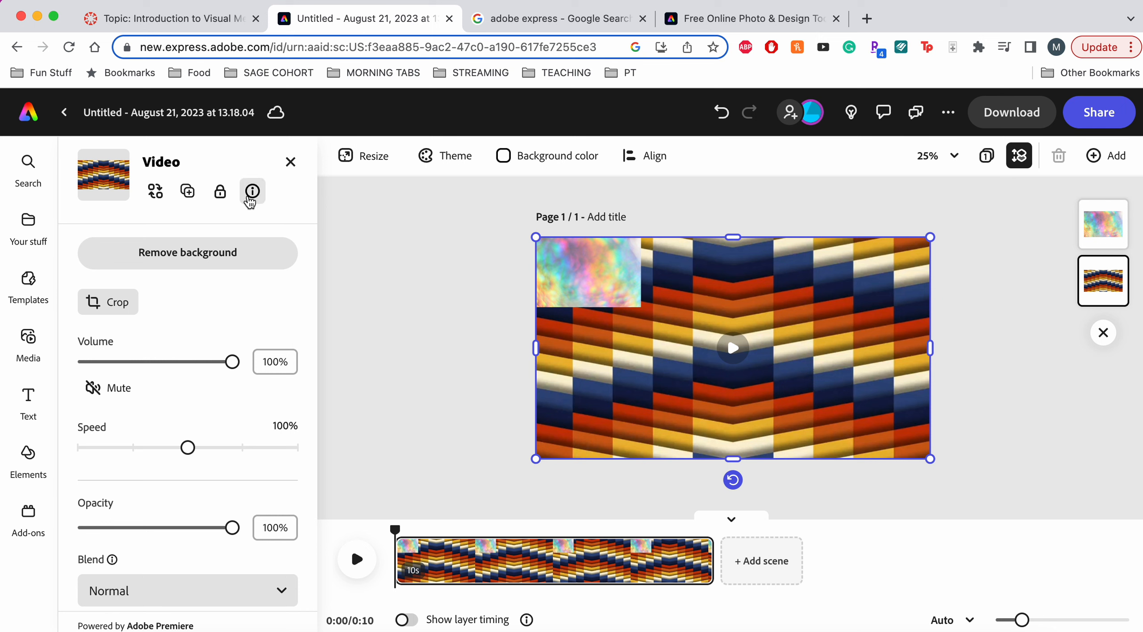
click(291, 159)
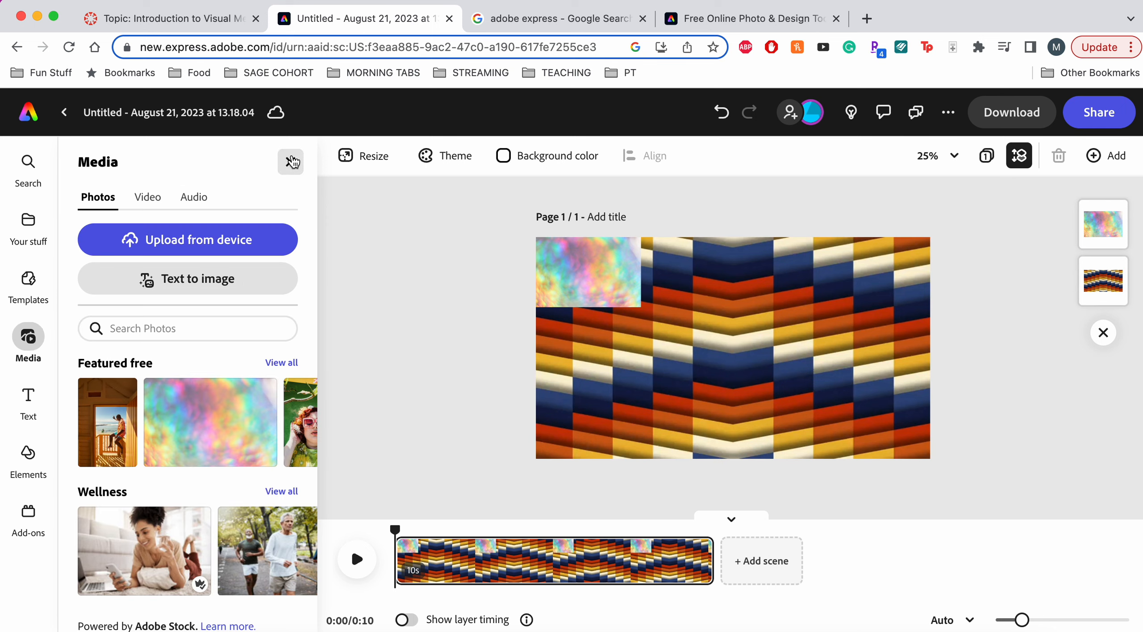
click(772, 351)
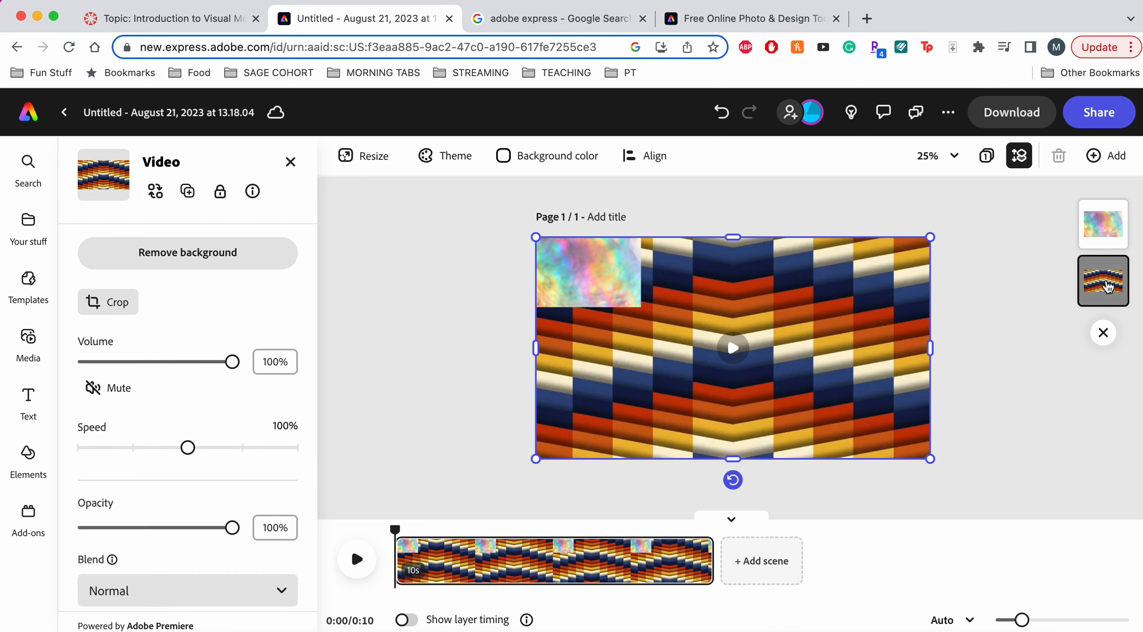
key(Delete)
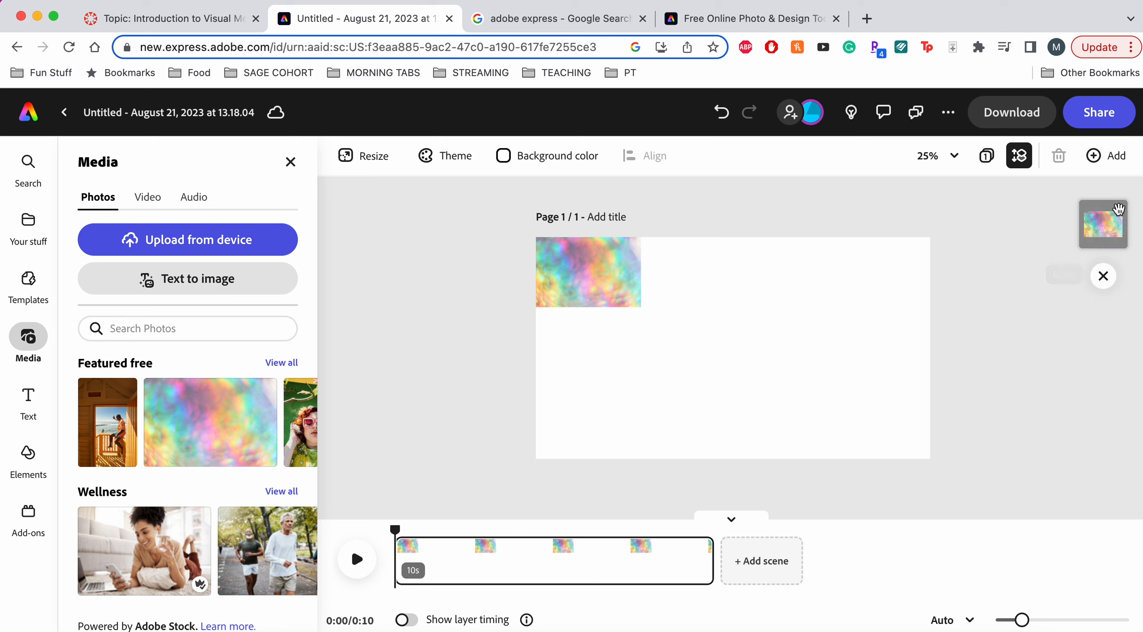
- Enlarge the holographic rainbow photo so it covers the whole first-scene page
click(1108, 231)
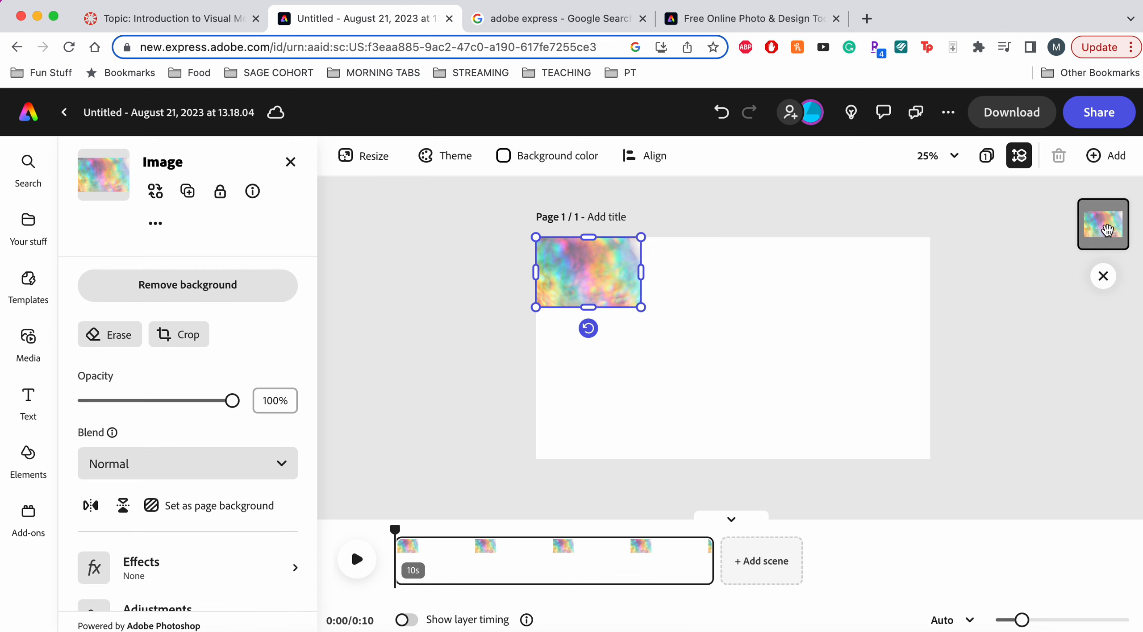
click(752, 267)
click(592, 298)
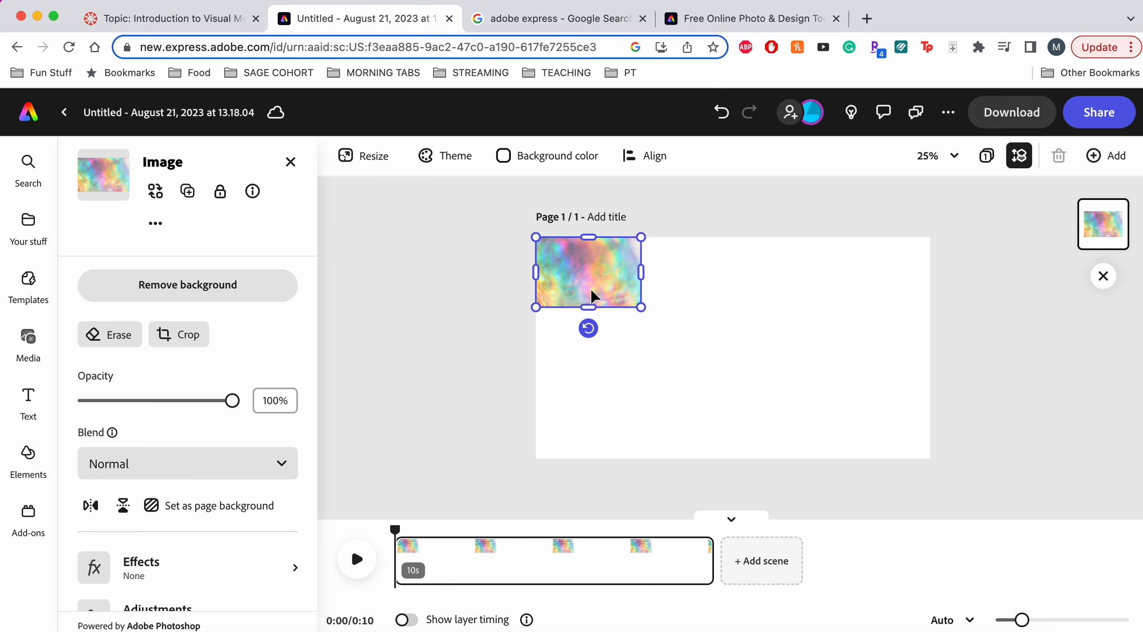
drag(636, 306, 968, 536)
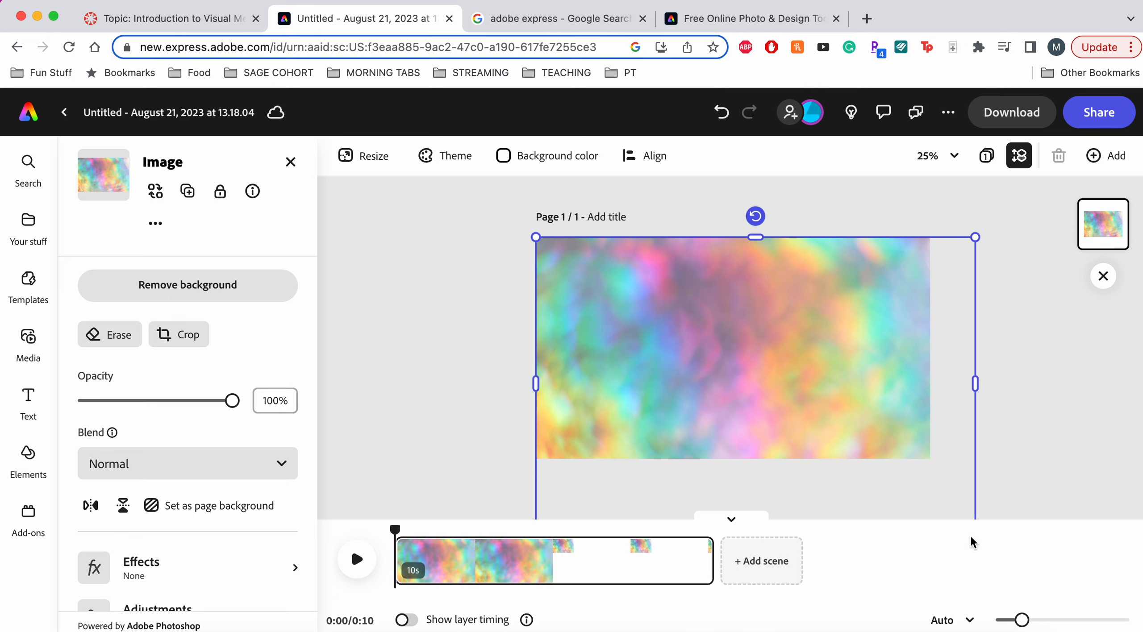
click(1053, 375)
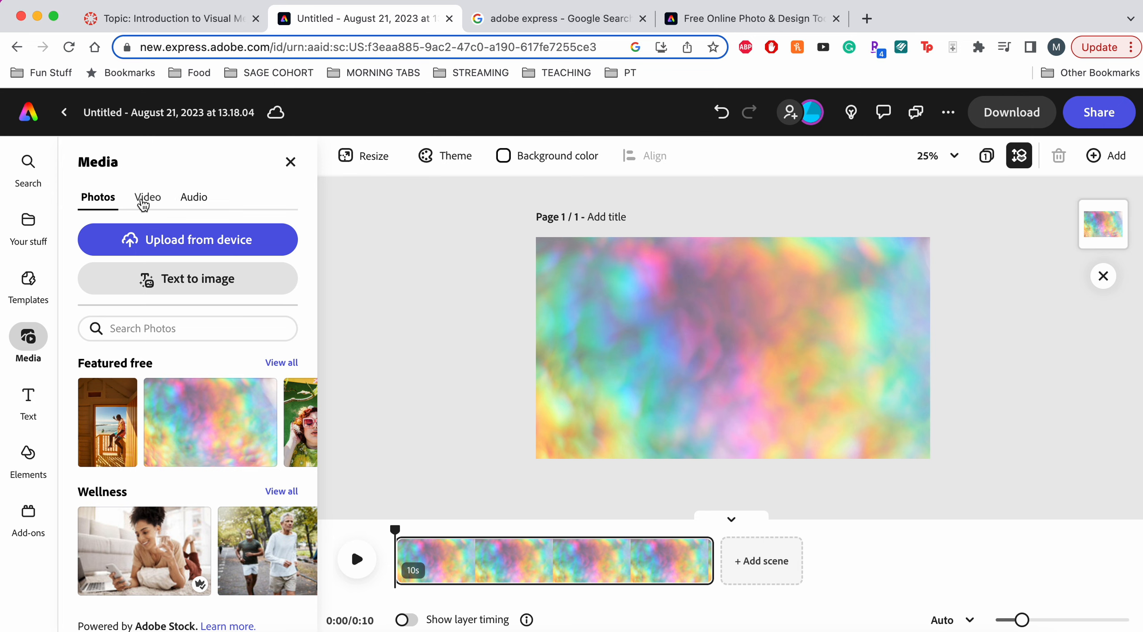
click(291, 169)
click(634, 351)
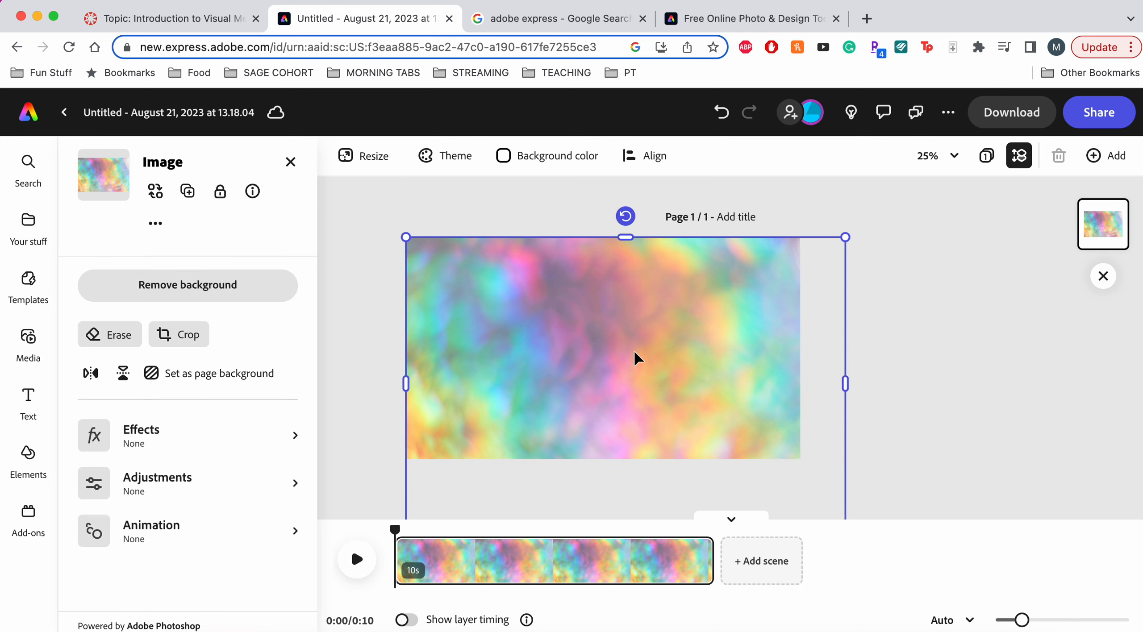
- Add a title reading '5 Facts About' with the creator's capitalised first name on a second line
click(28, 396)
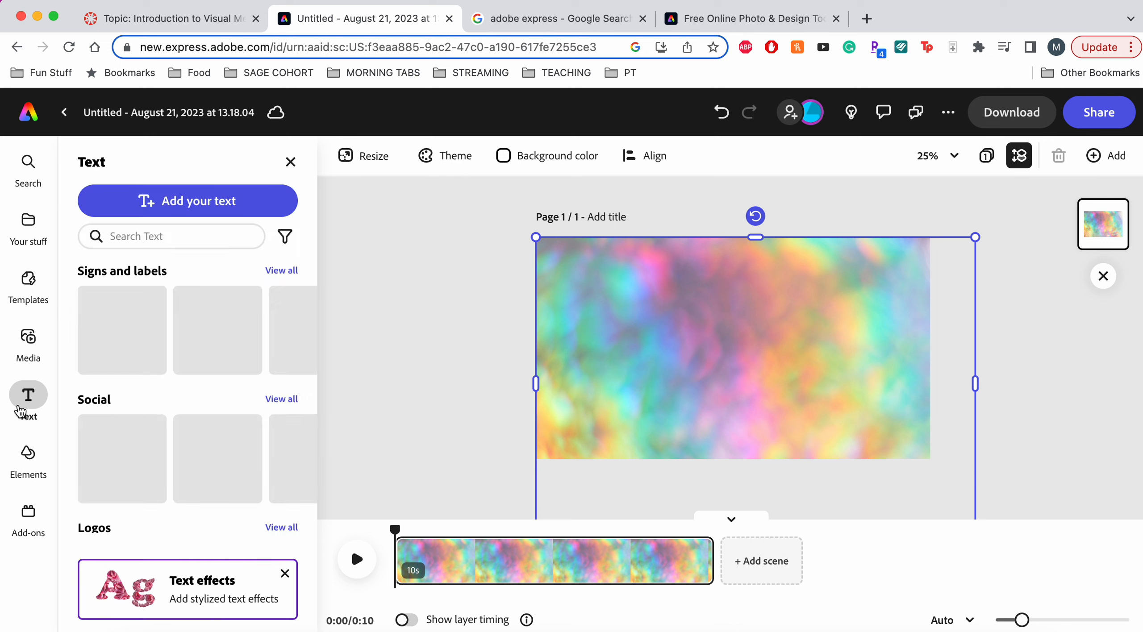
click(186, 201)
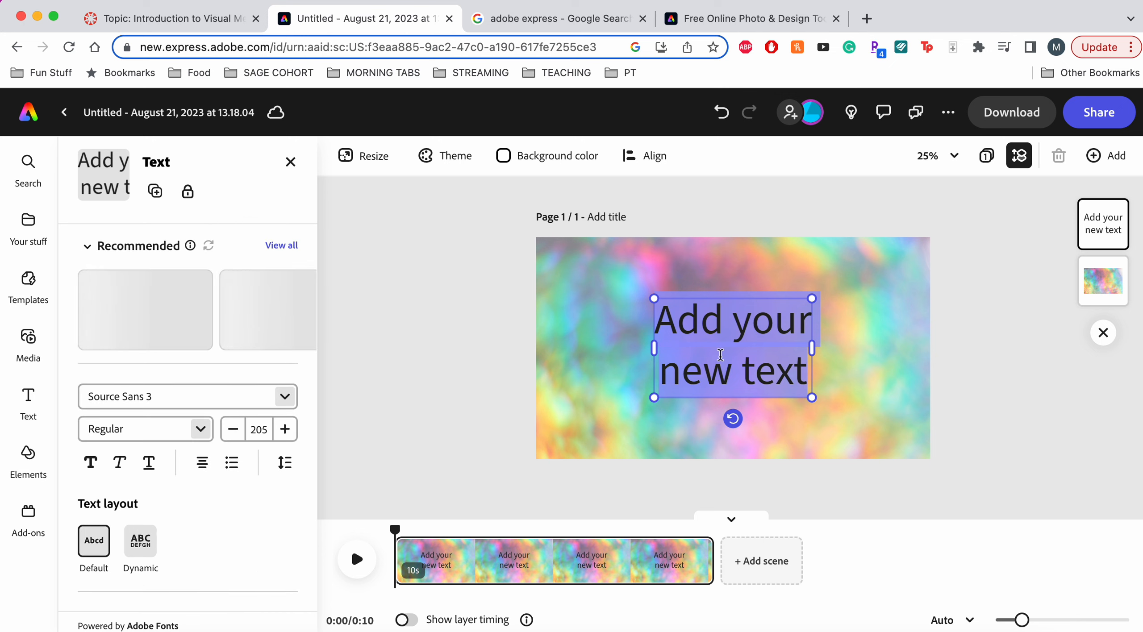
text(5)
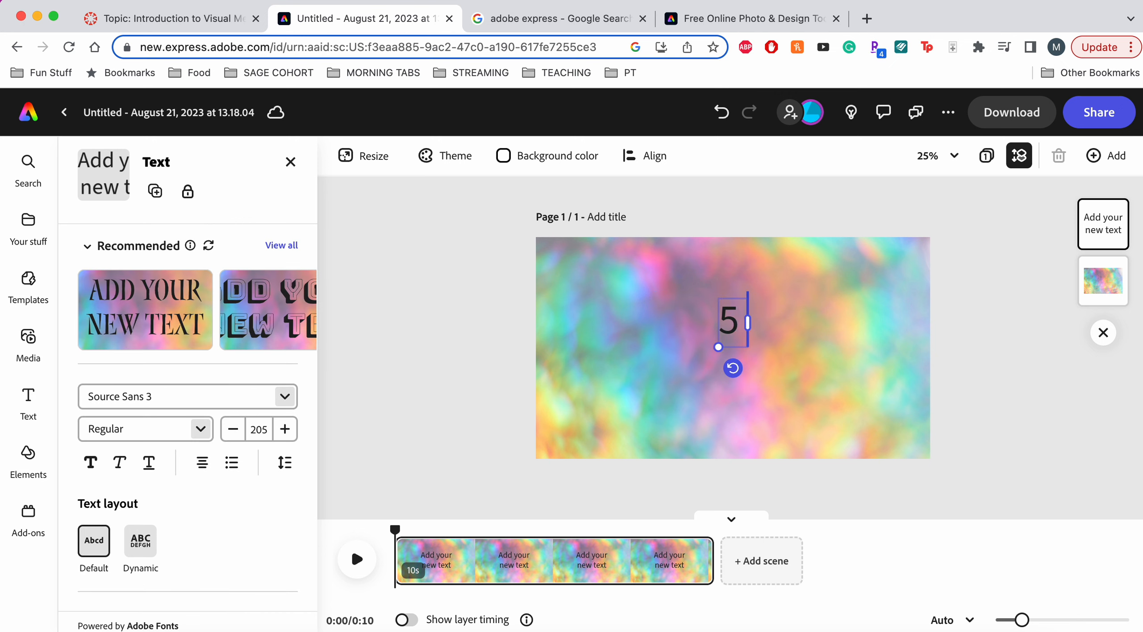
text( Facts A)
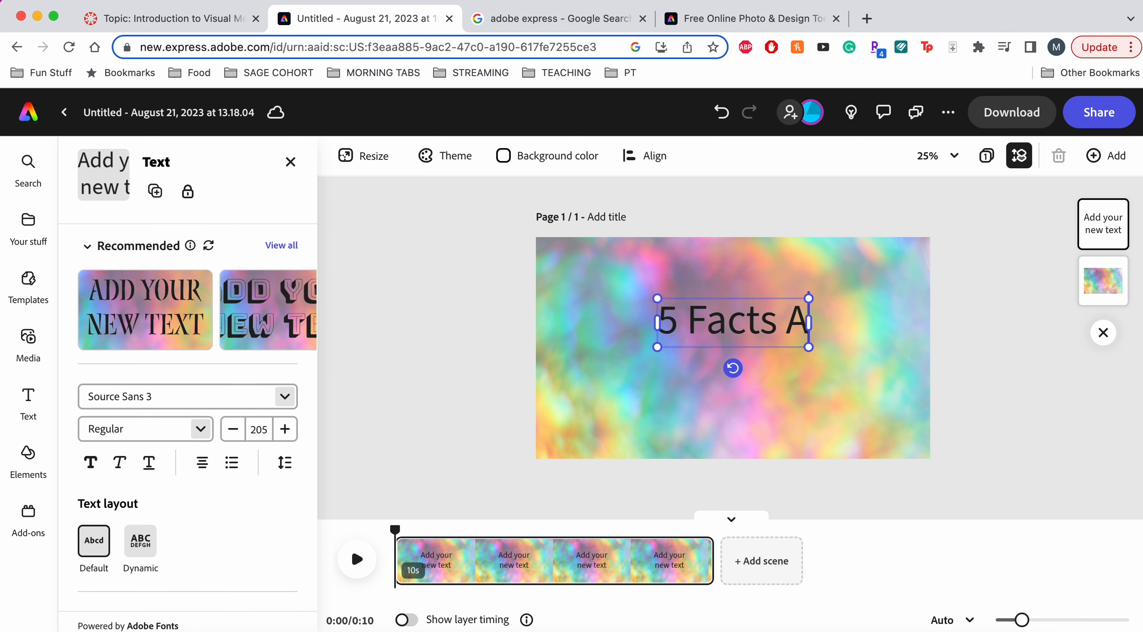
text(bout)
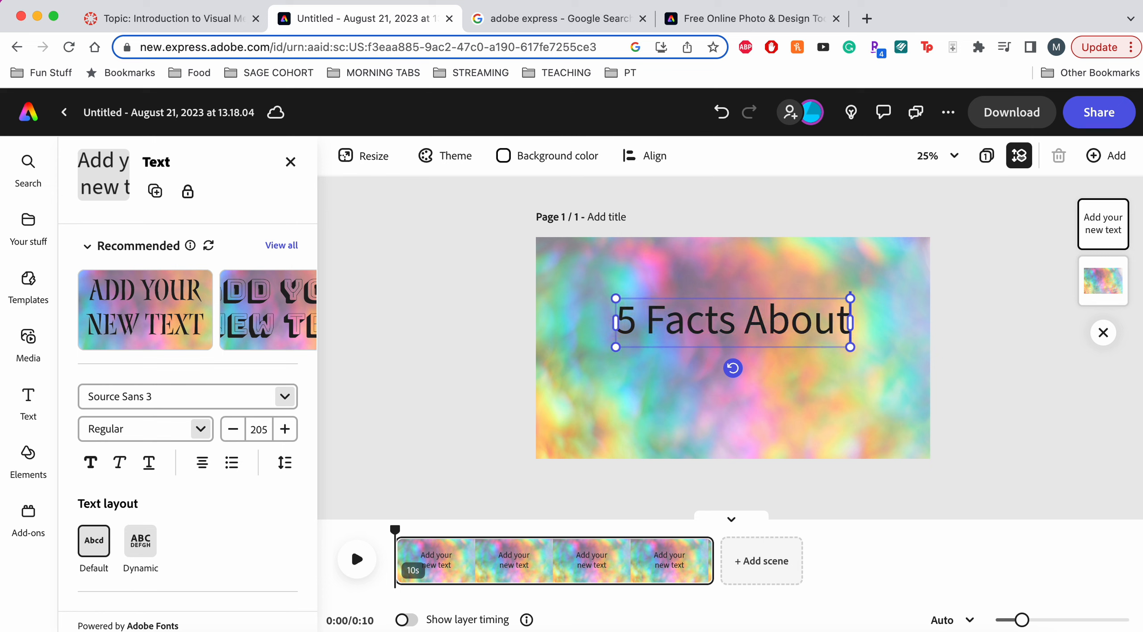
key(Return)
key(Return)
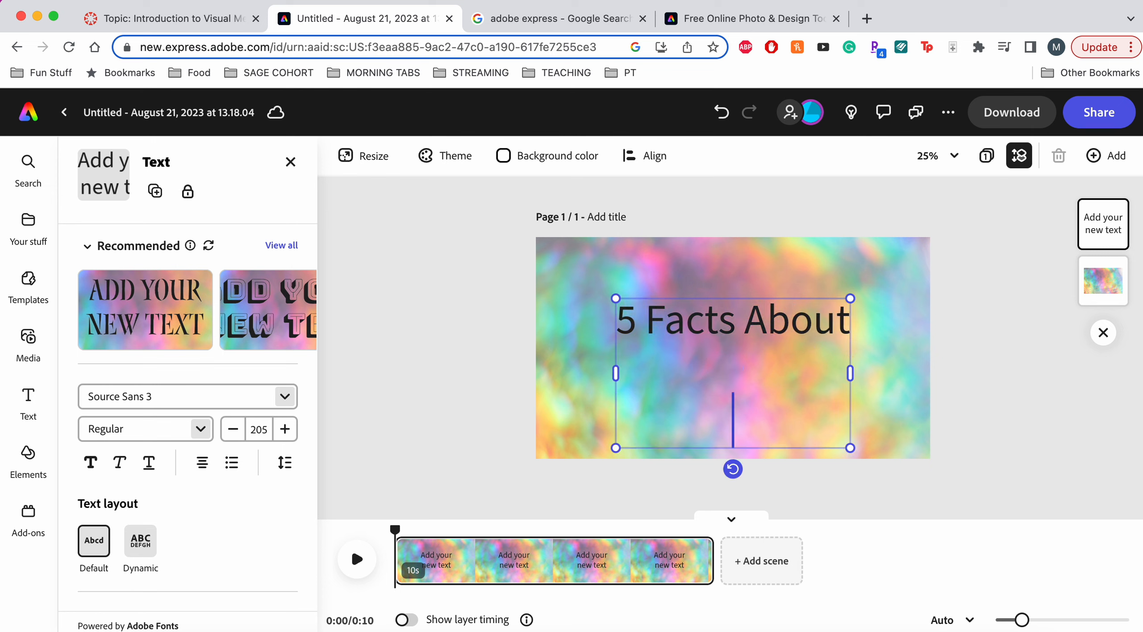
key(BackSpace)
text(mary)
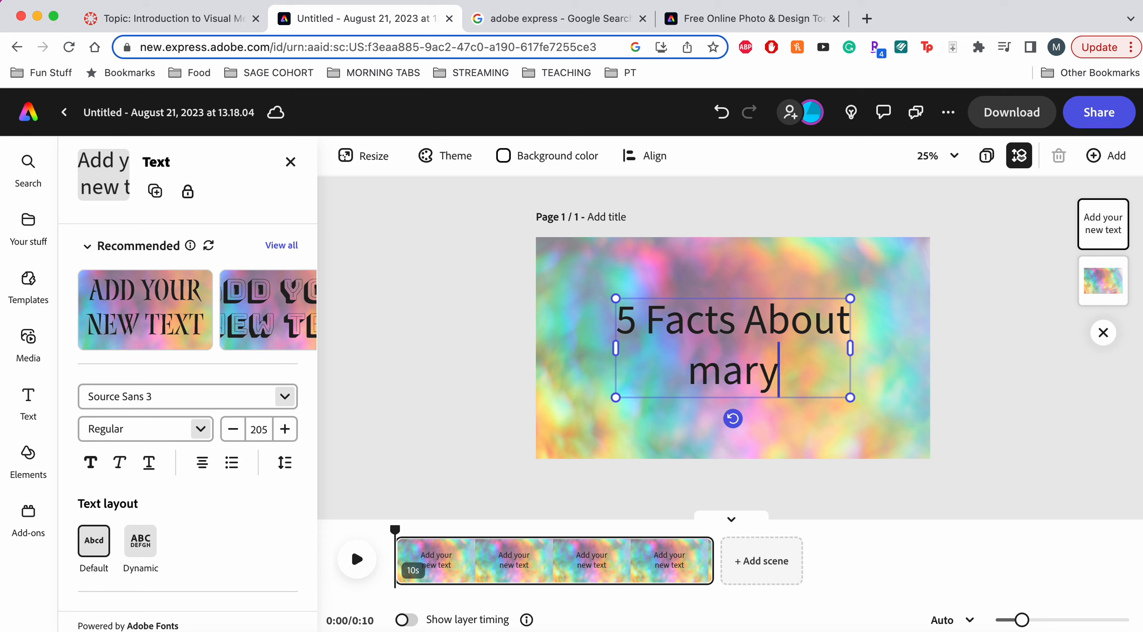
click(715, 372)
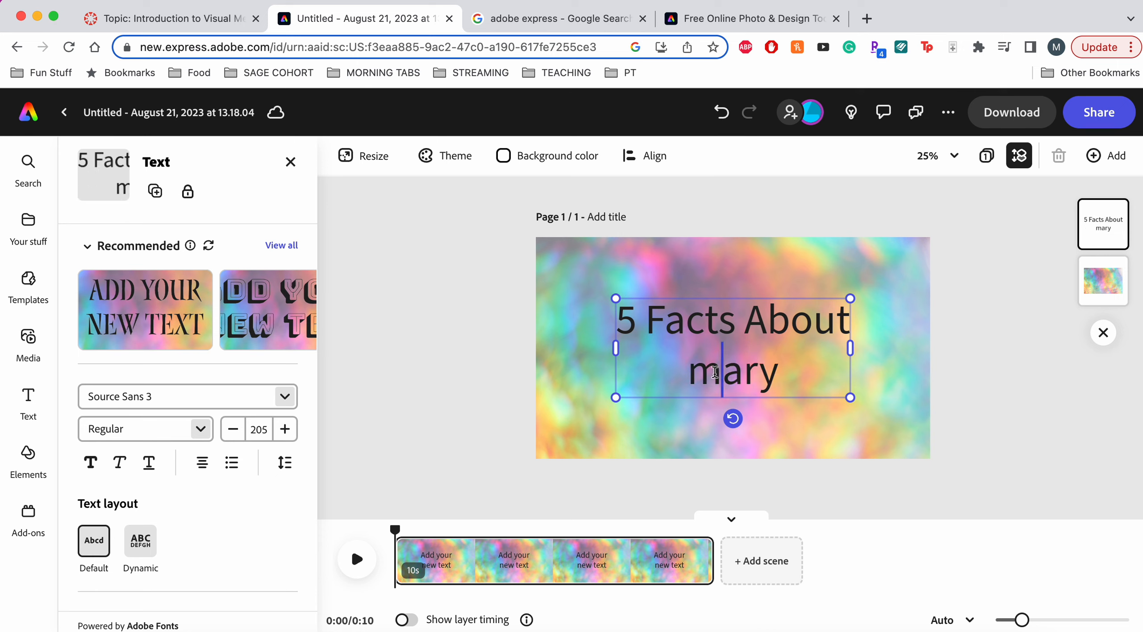
key(BackSpace)
text(M)
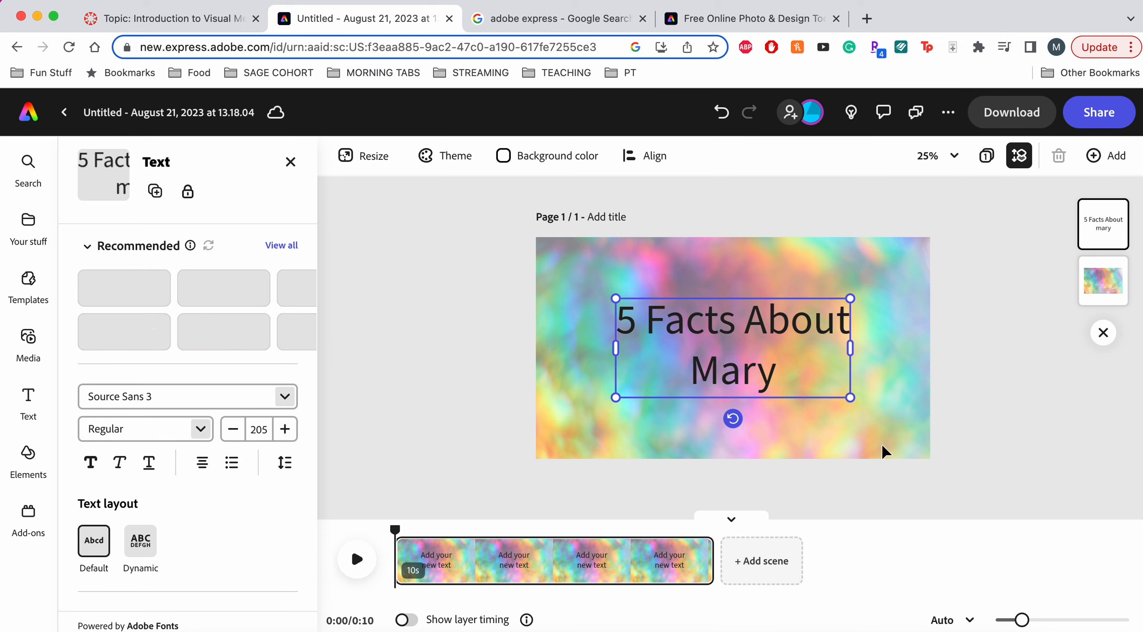
click(882, 444)
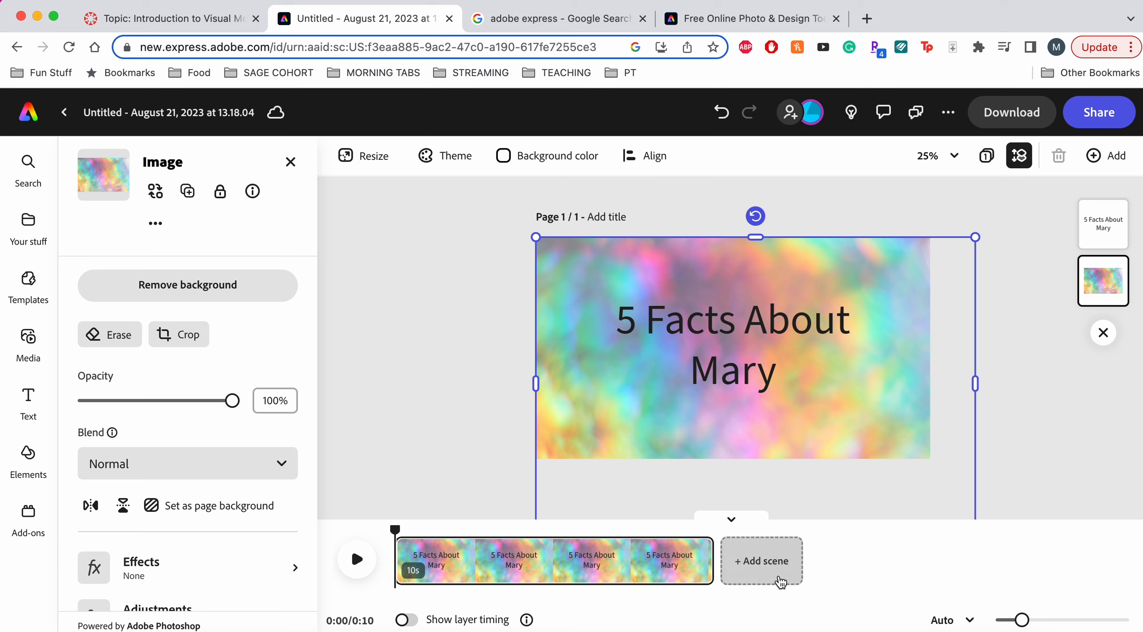
- Add a second scene and place the pink flatlay photo of orchids around a white frame on it
click(382, 401)
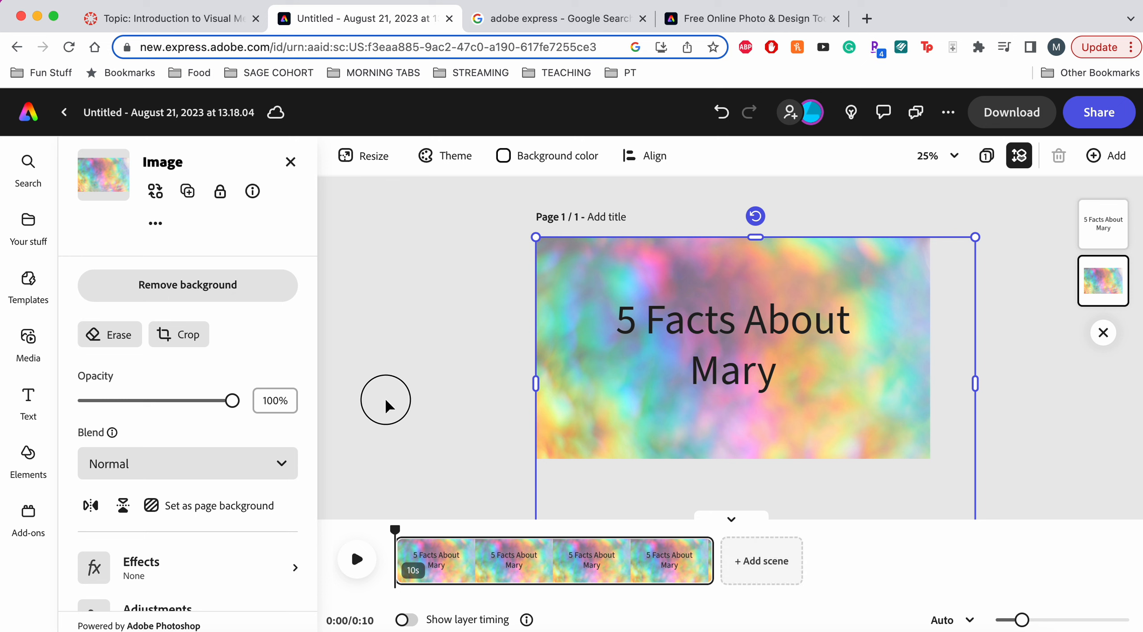
click(778, 576)
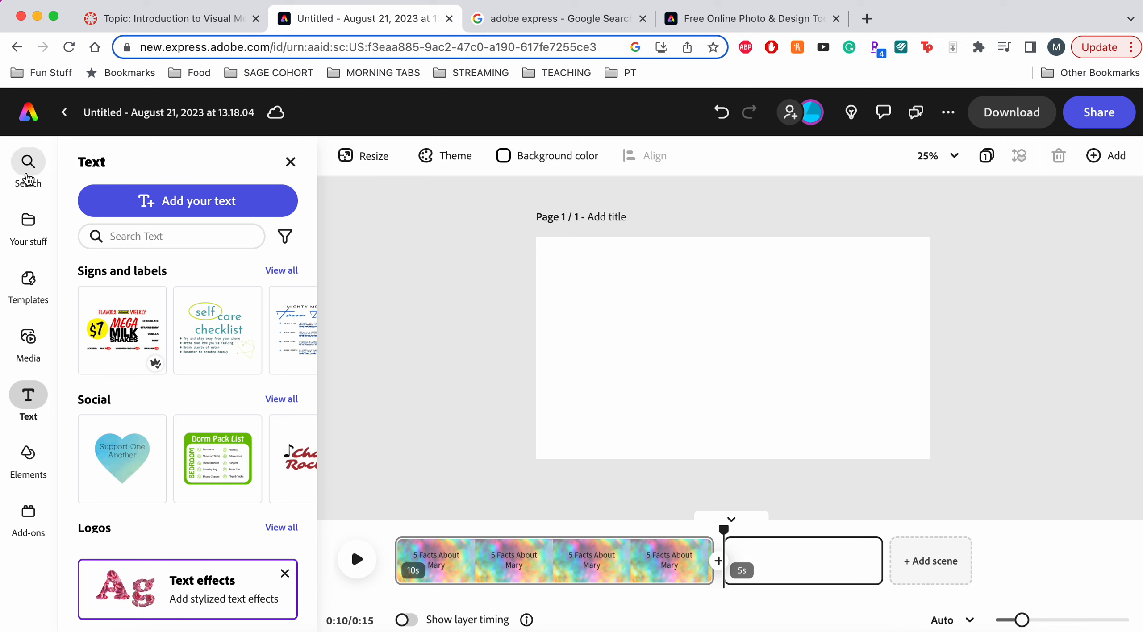
click(32, 346)
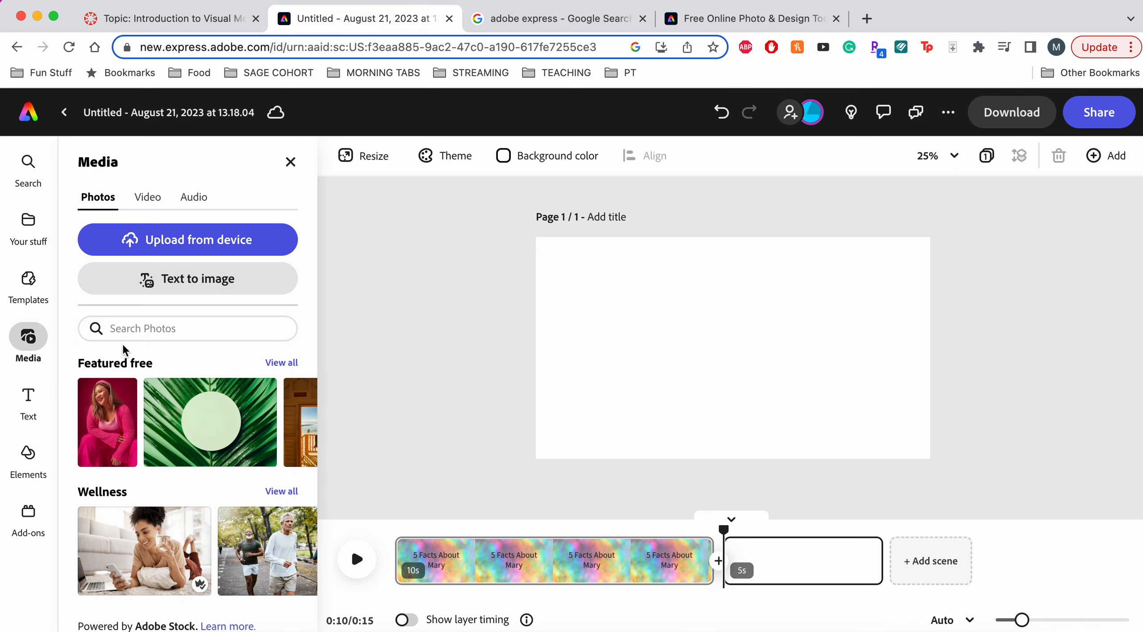
scroll(268, 393, down, 9)
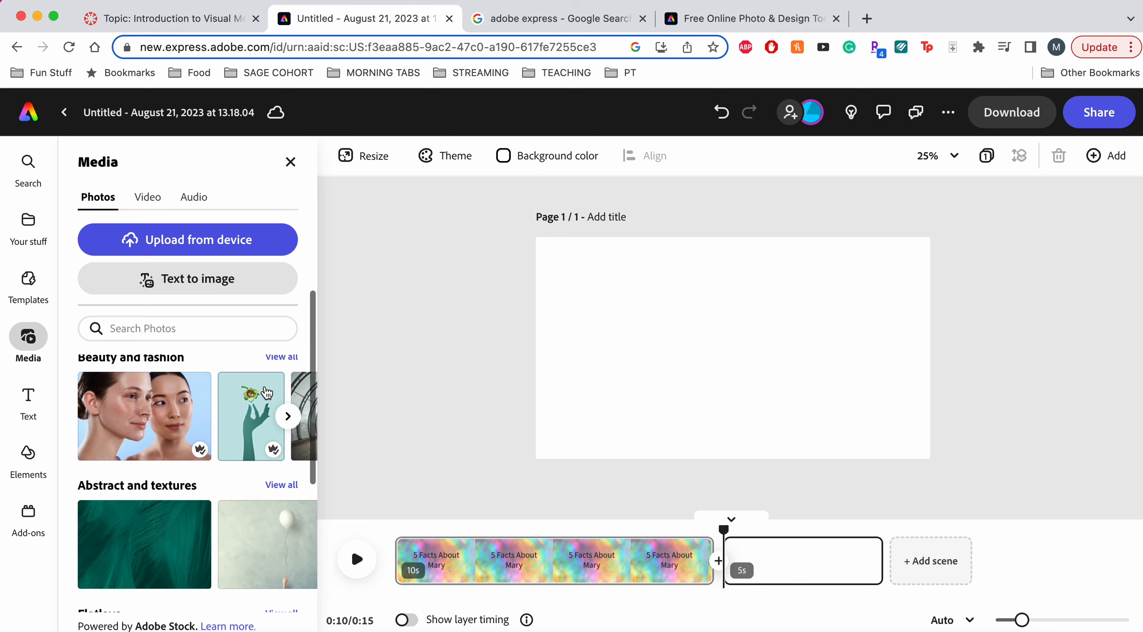
scroll(254, 454, down, 6)
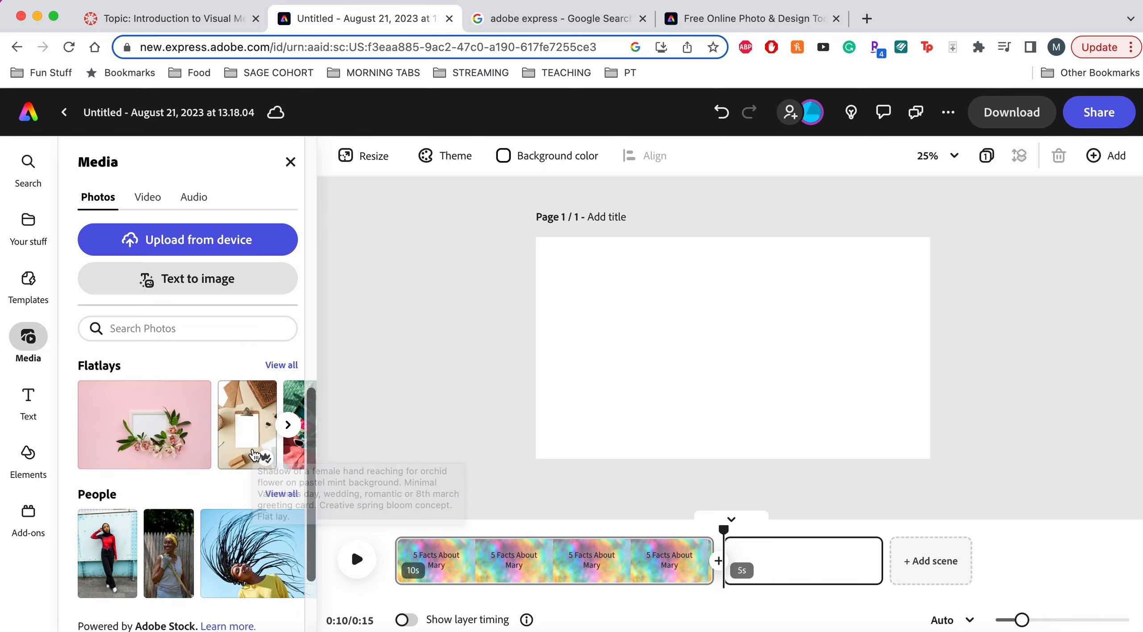
scroll(147, 416, up, 1)
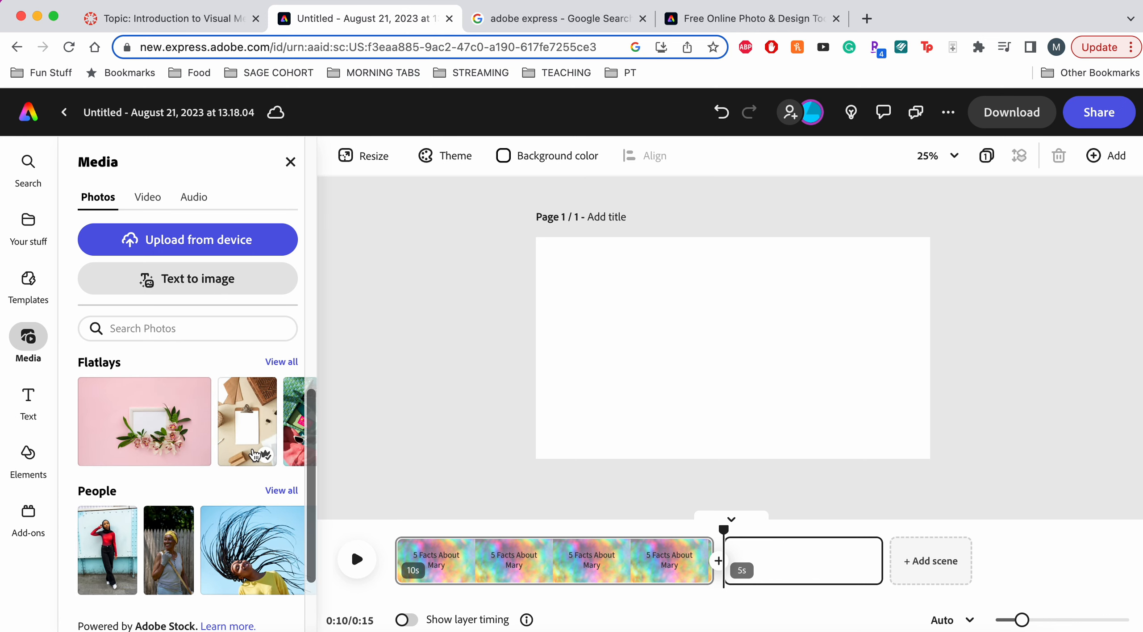
click(151, 422)
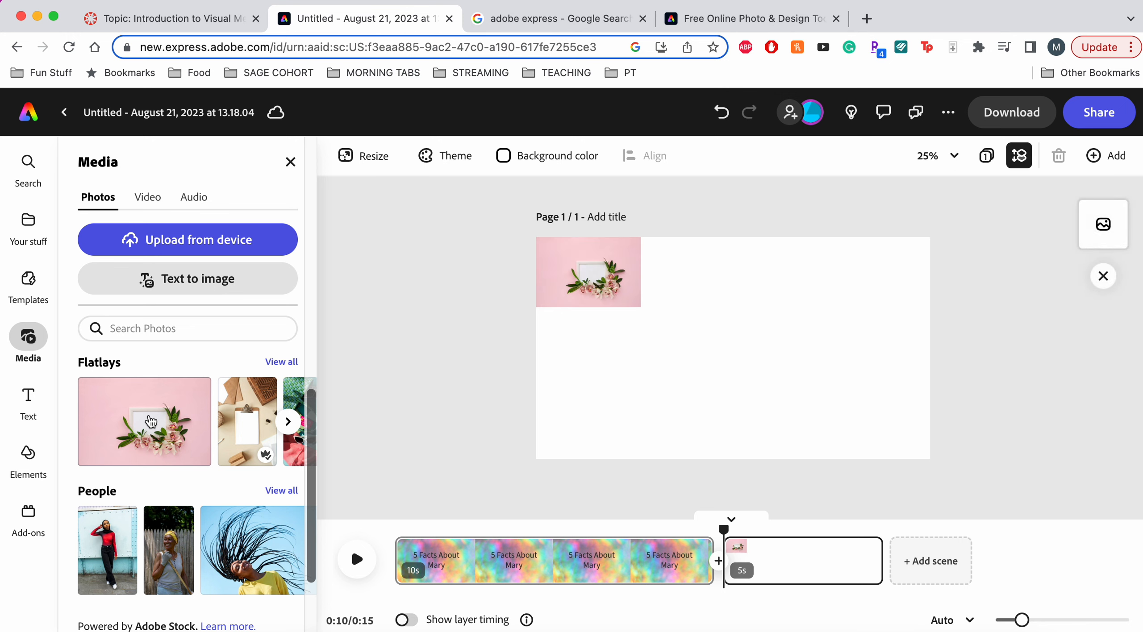
- Enlarge and reposition the flatlay photo until it covers the whole page
click(634, 305)
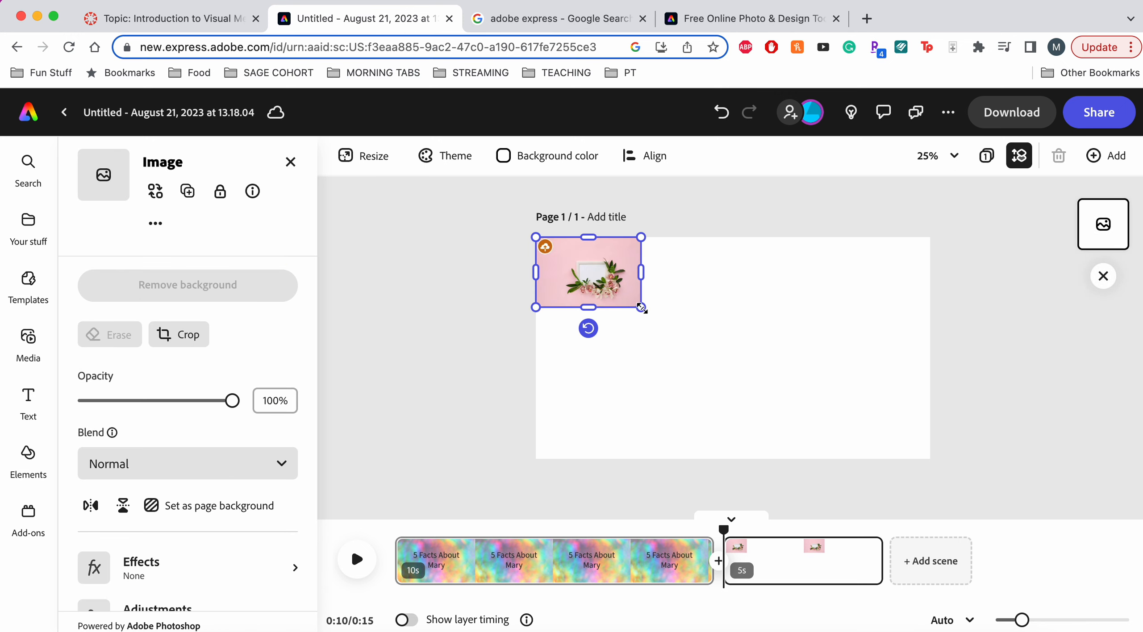
drag(642, 308, 976, 521)
drag(841, 421, 792, 362)
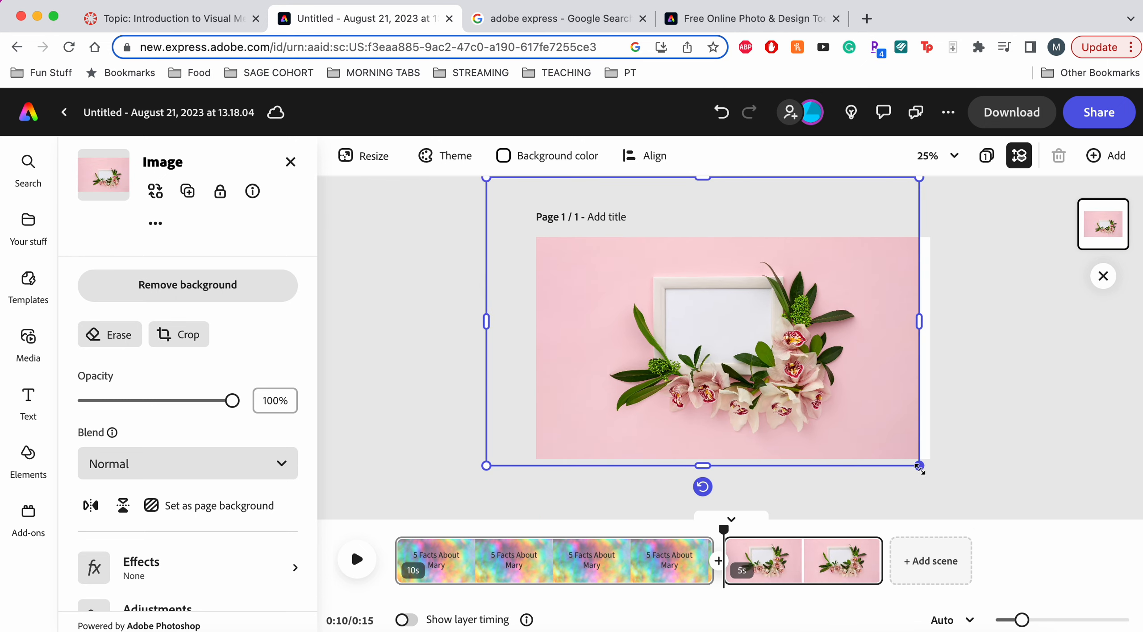
drag(921, 467, 1069, 547)
drag(975, 395, 891, 329)
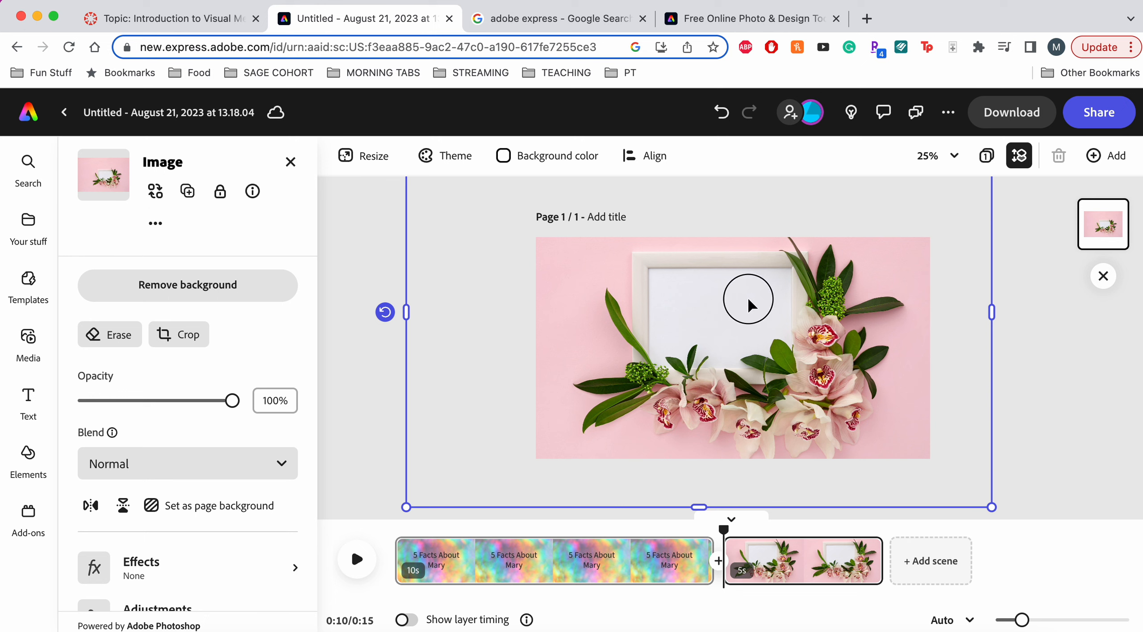
drag(748, 300, 726, 298)
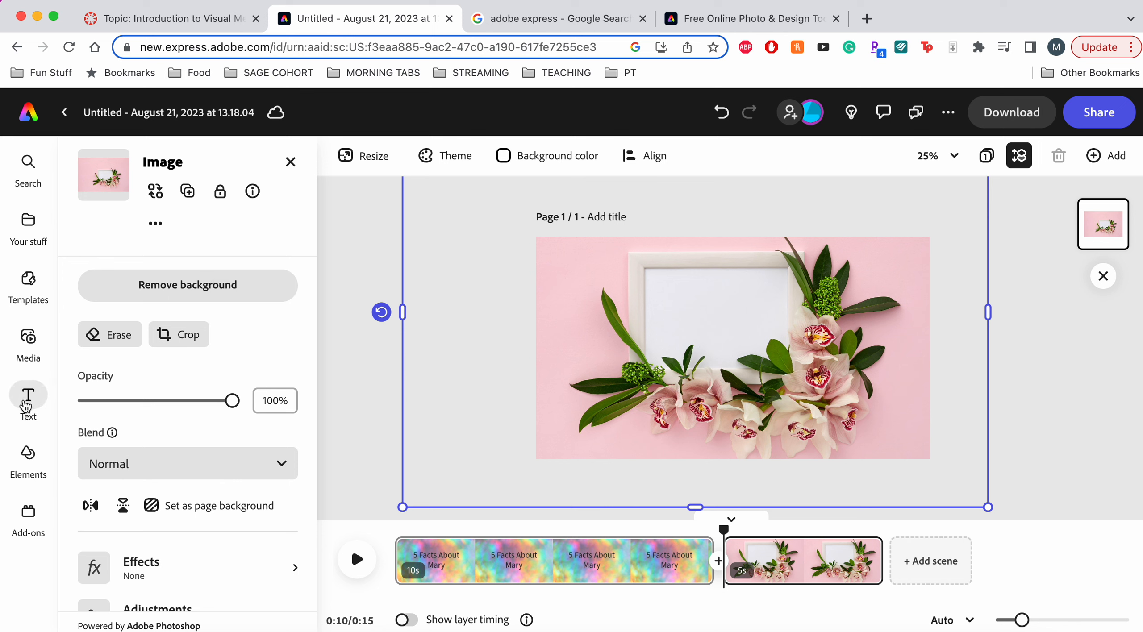
- Add a text box over the orchid photo containing the creator's full name
click(353, 346)
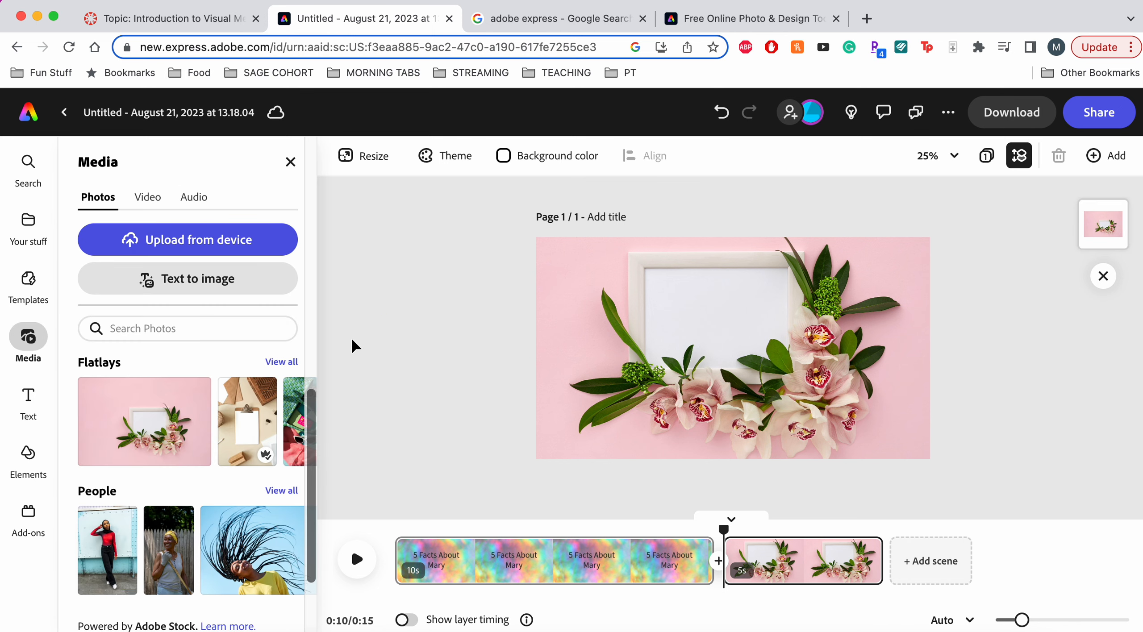
click(28, 424)
click(134, 197)
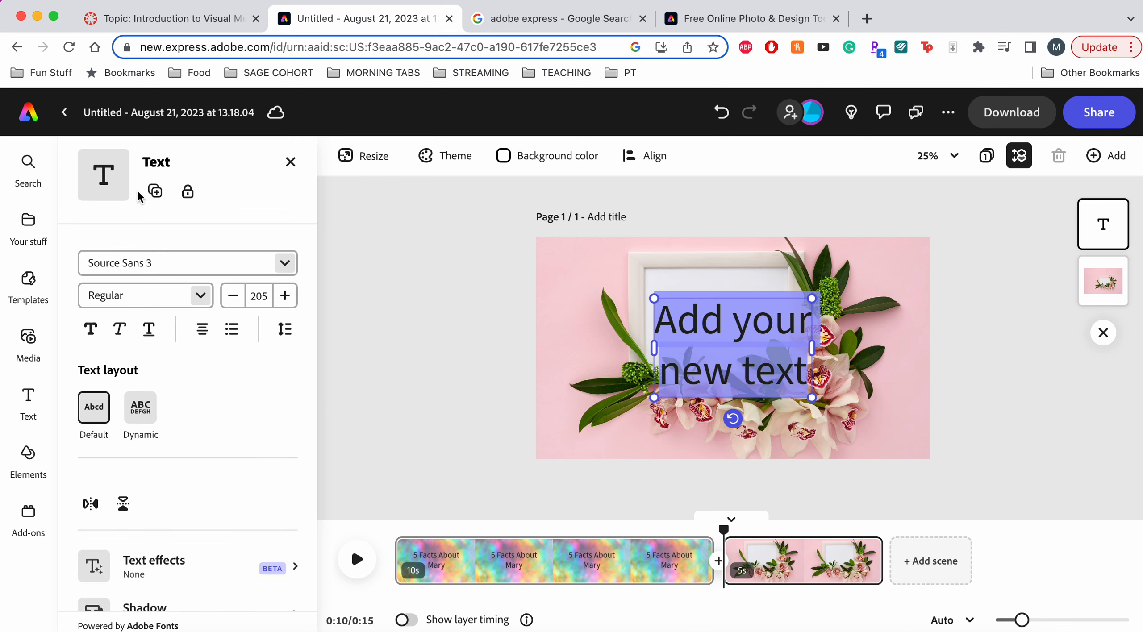
triple_click(713, 317)
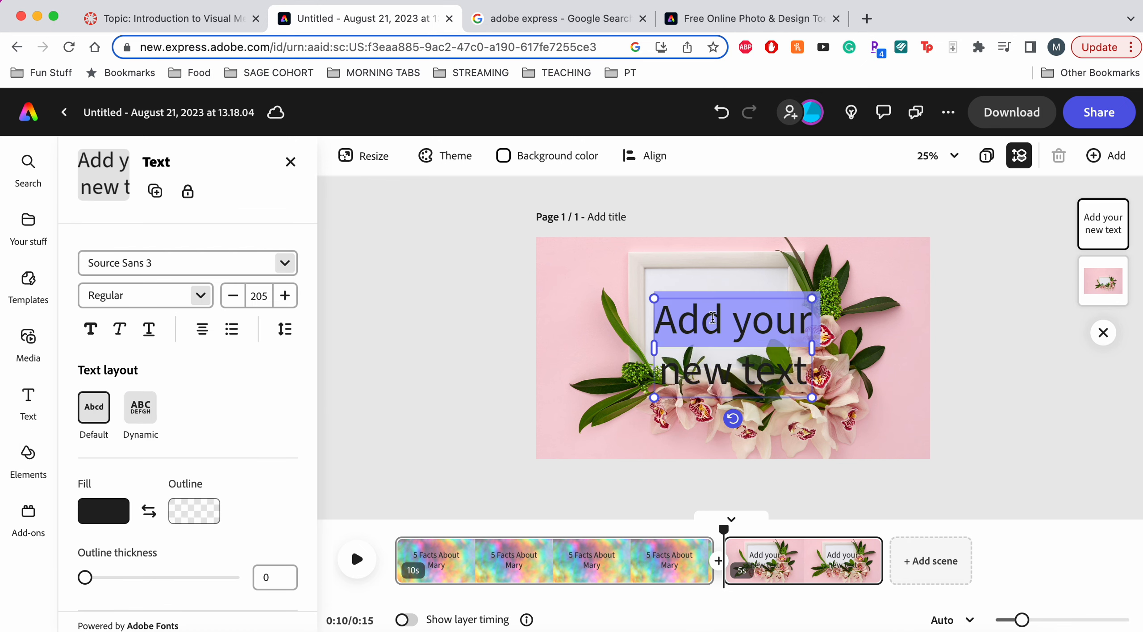
click(746, 380)
drag(807, 377, 606, 274)
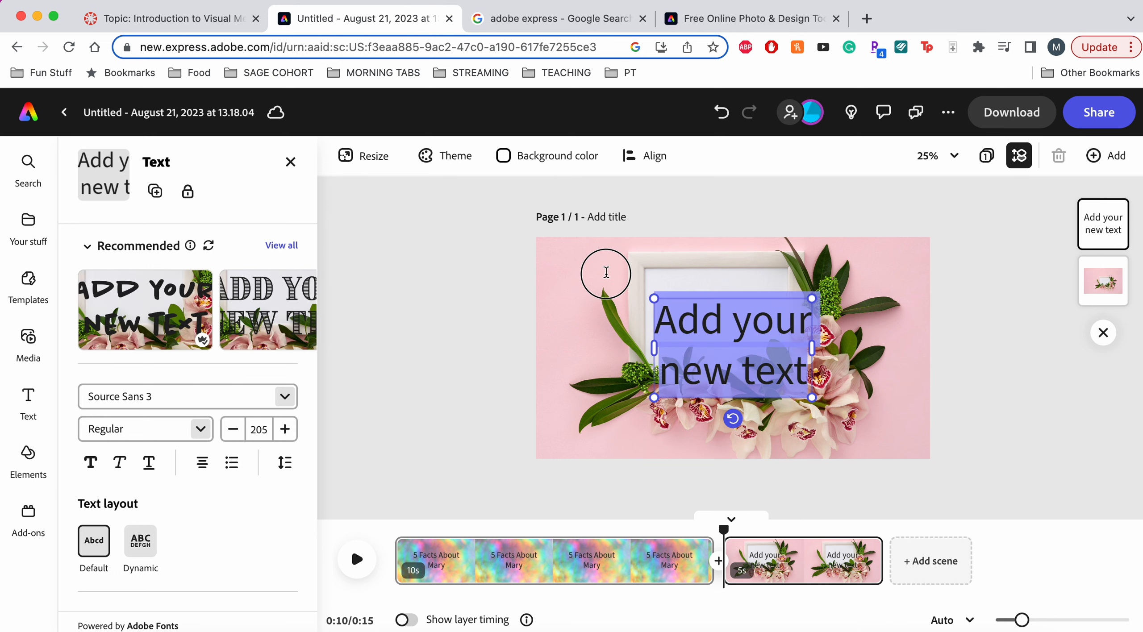
text(Mary)
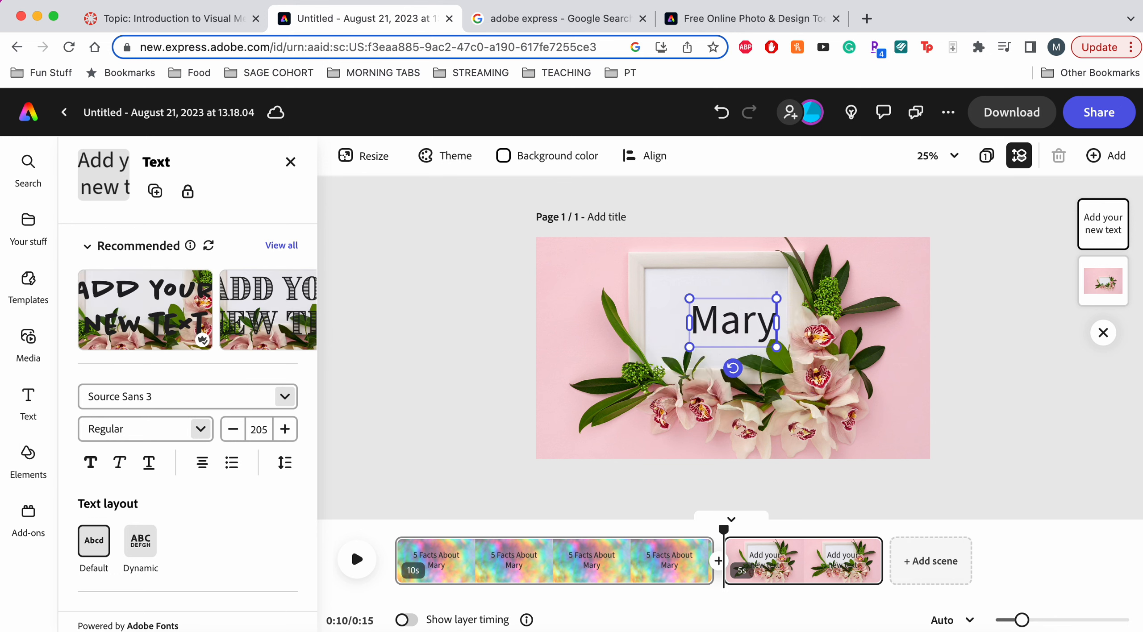
text( Teresa)
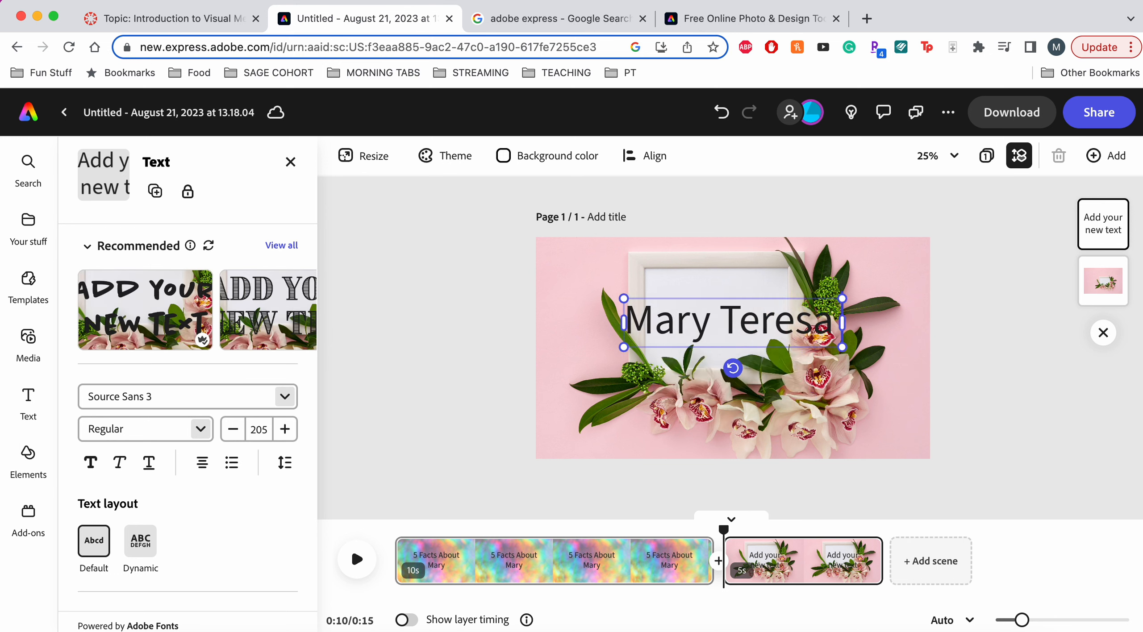
text( Zilkie)
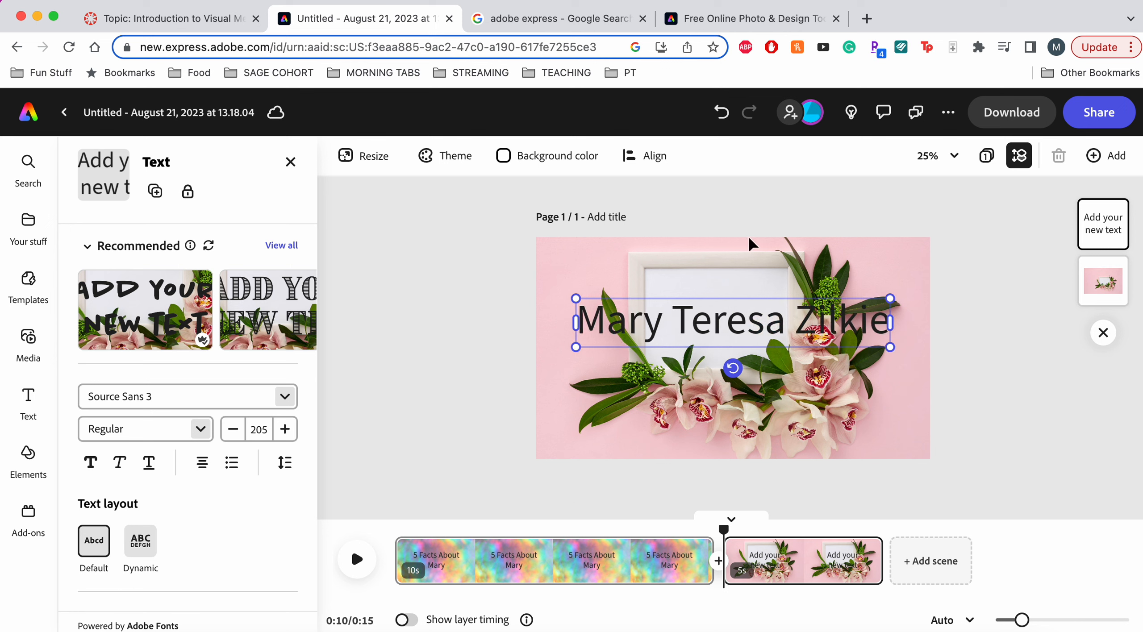
- Fit the name inside the white frame on two lines and add a blank scene after it
drag(890, 298, 759, 284)
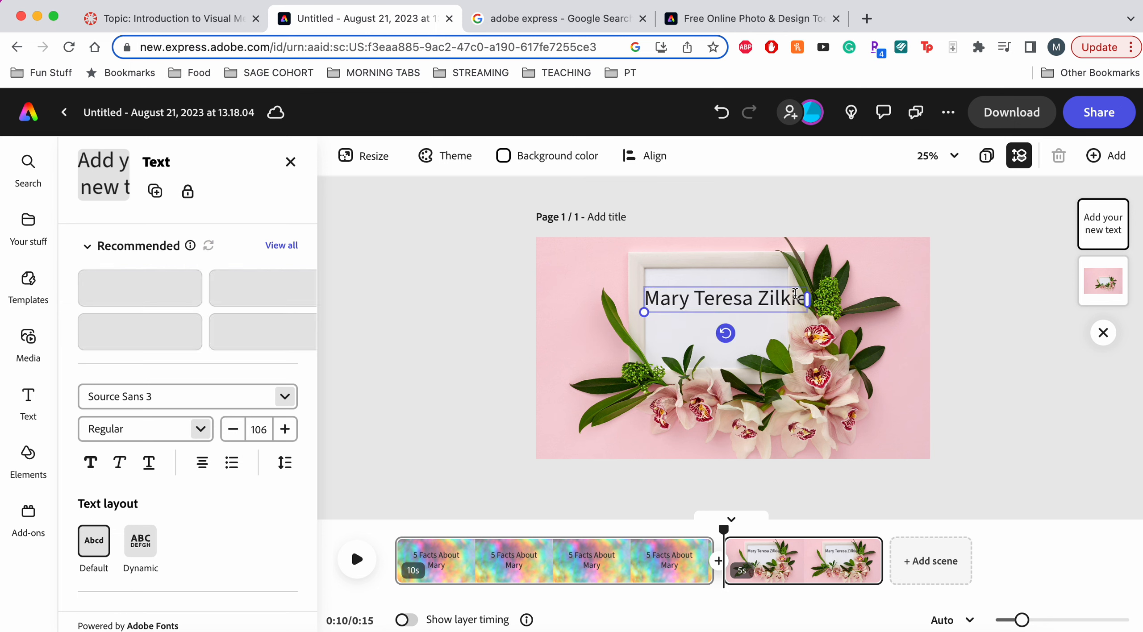
drag(729, 313, 715, 310)
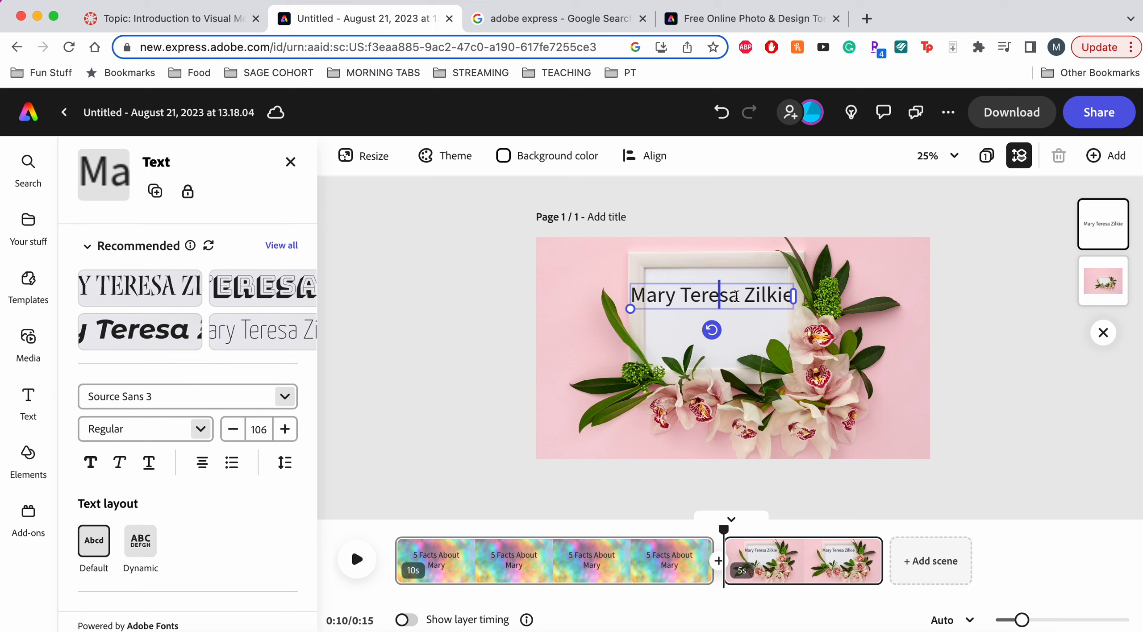
click(688, 295)
key(Return)
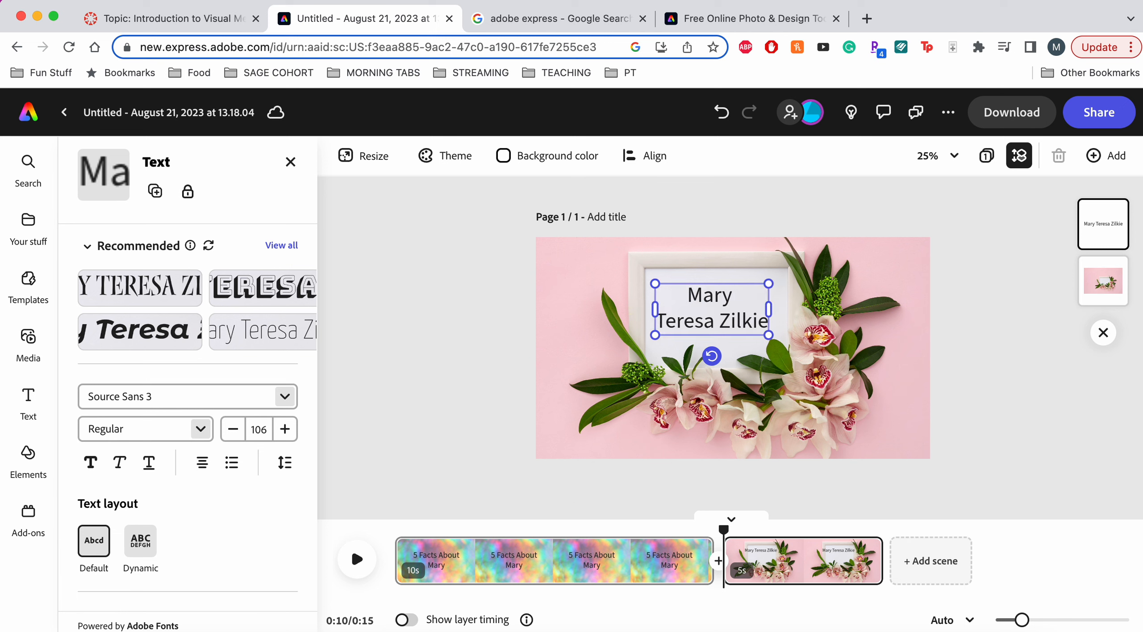
drag(714, 285, 715, 278)
click(371, 367)
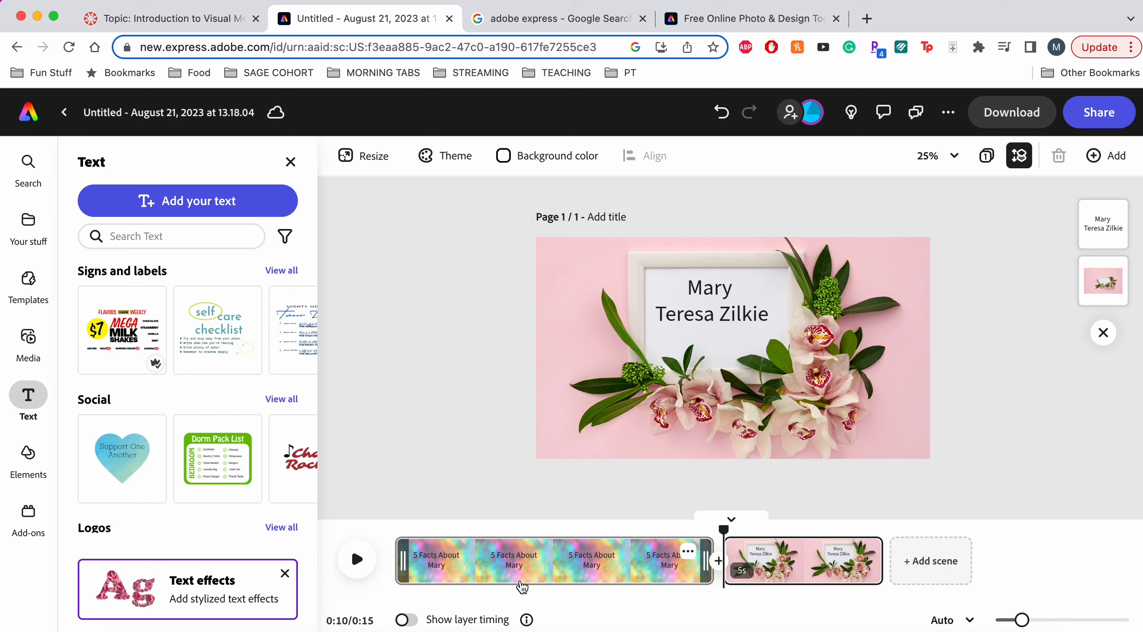
click(941, 572)
- Place the green palm-leaf stock photo from Featured free on the blank third scene
click(942, 571)
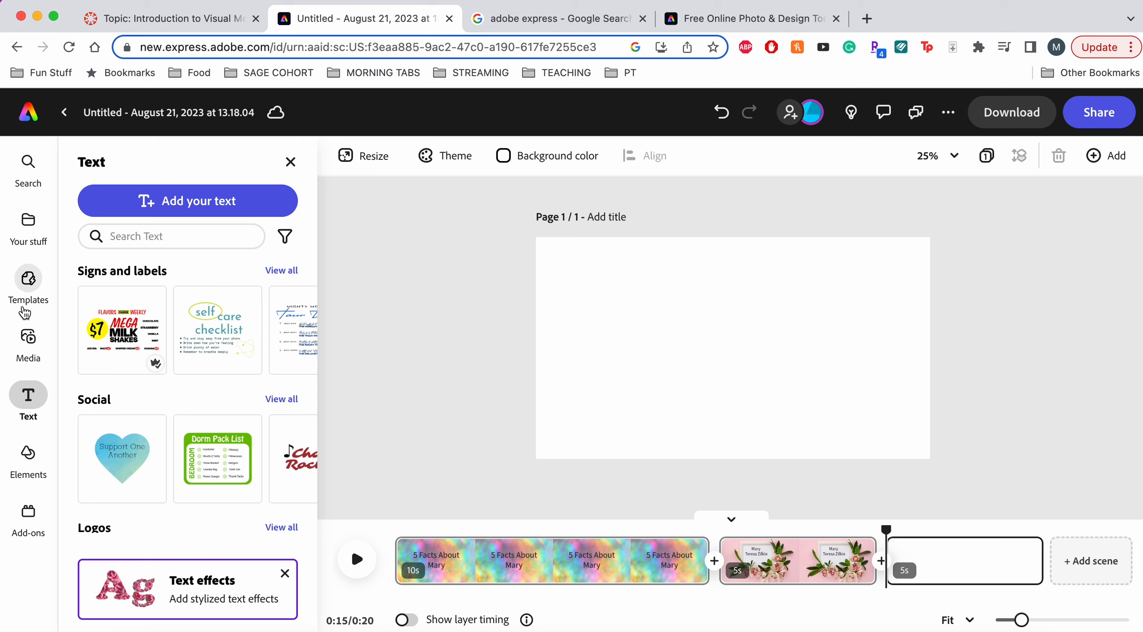
click(30, 357)
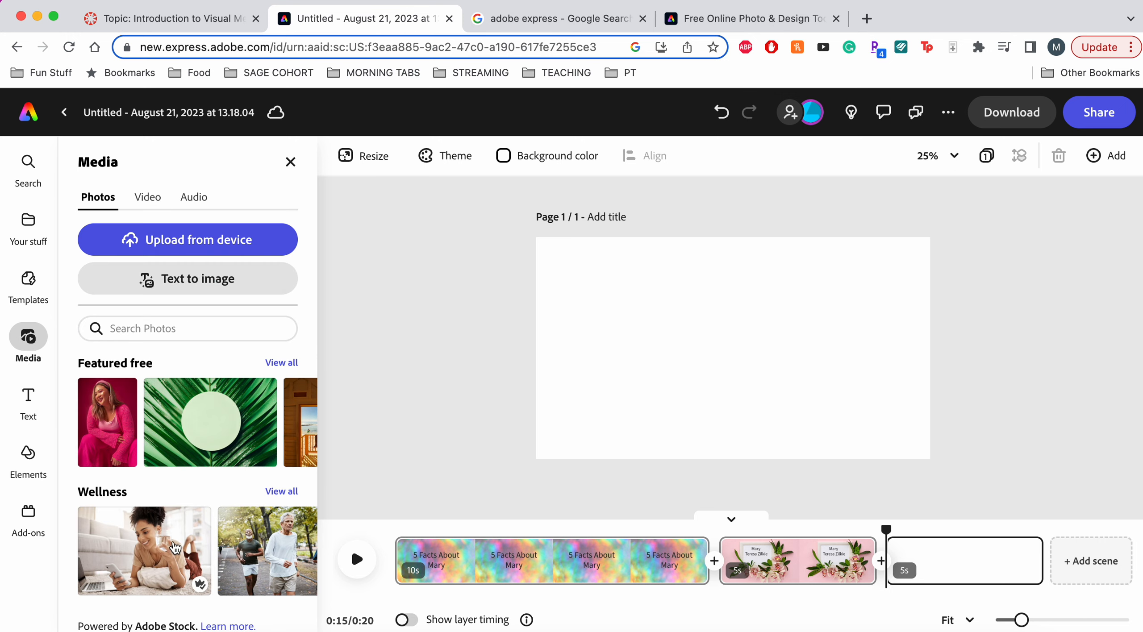
scroll(171, 549, down, 8)
scroll(172, 557, up, 2)
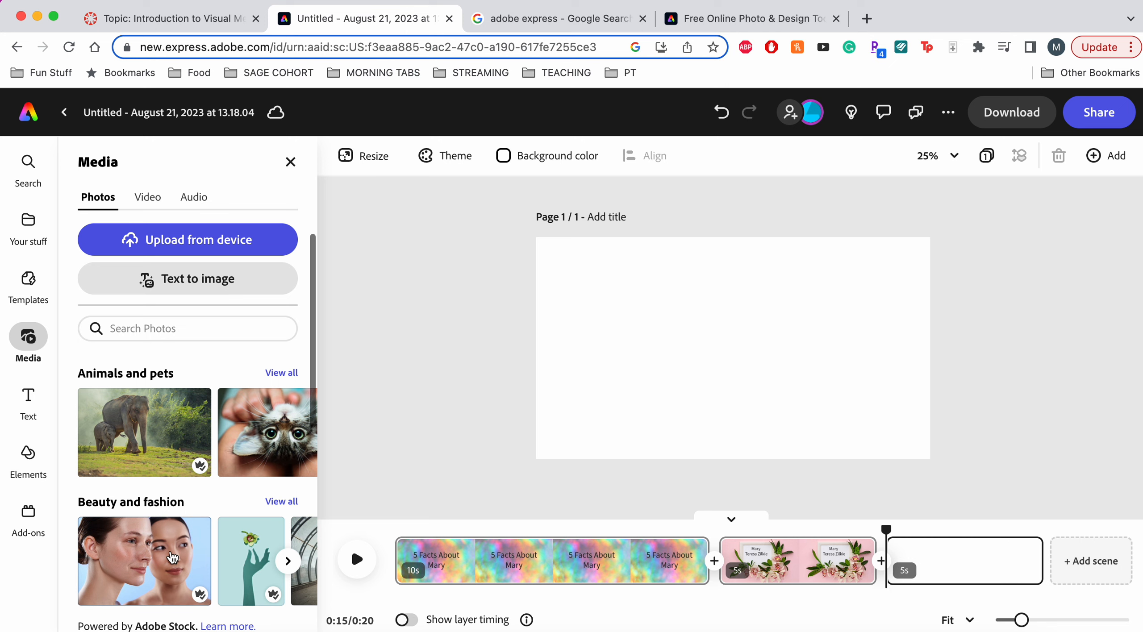
scroll(172, 556, down, 3)
scroll(171, 556, up, 2)
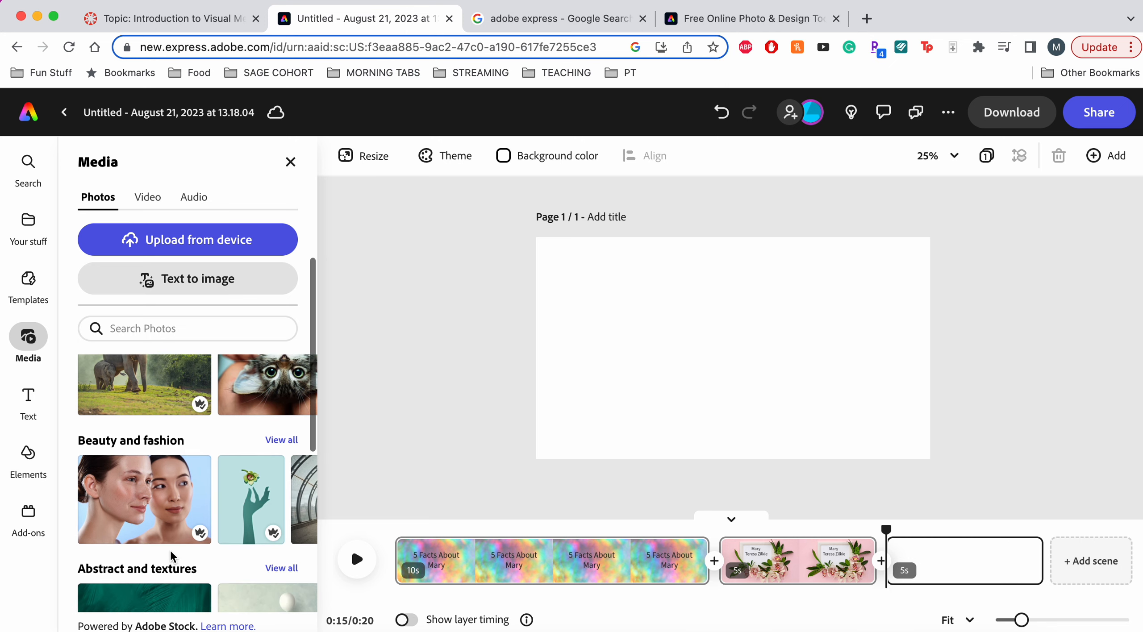
scroll(286, 471, right, 2)
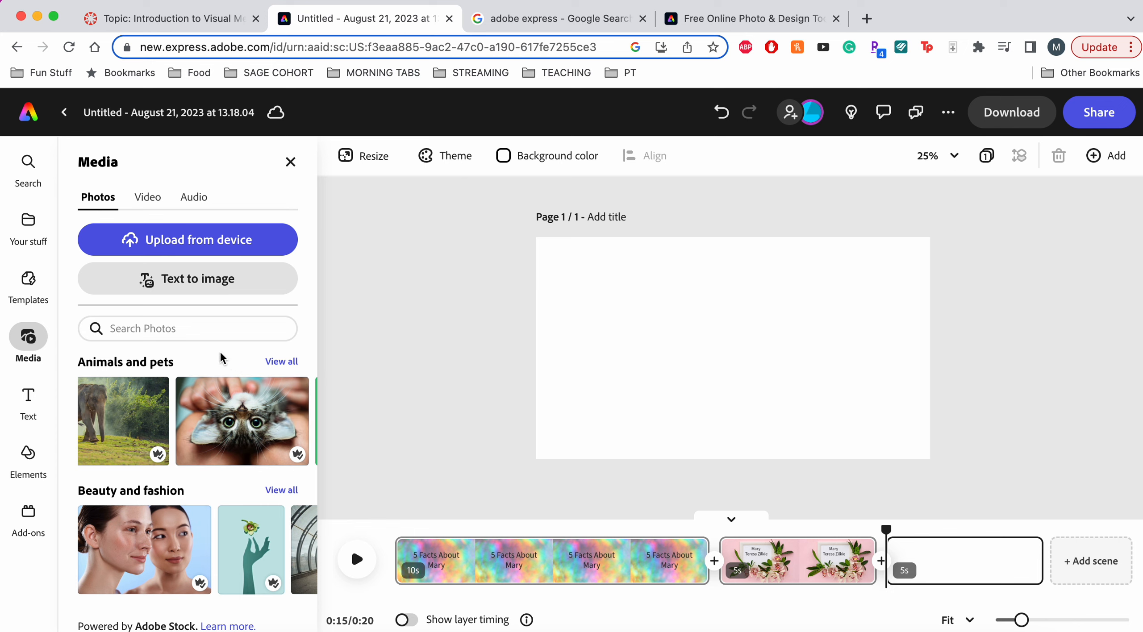
scroll(235, 452, down, 7)
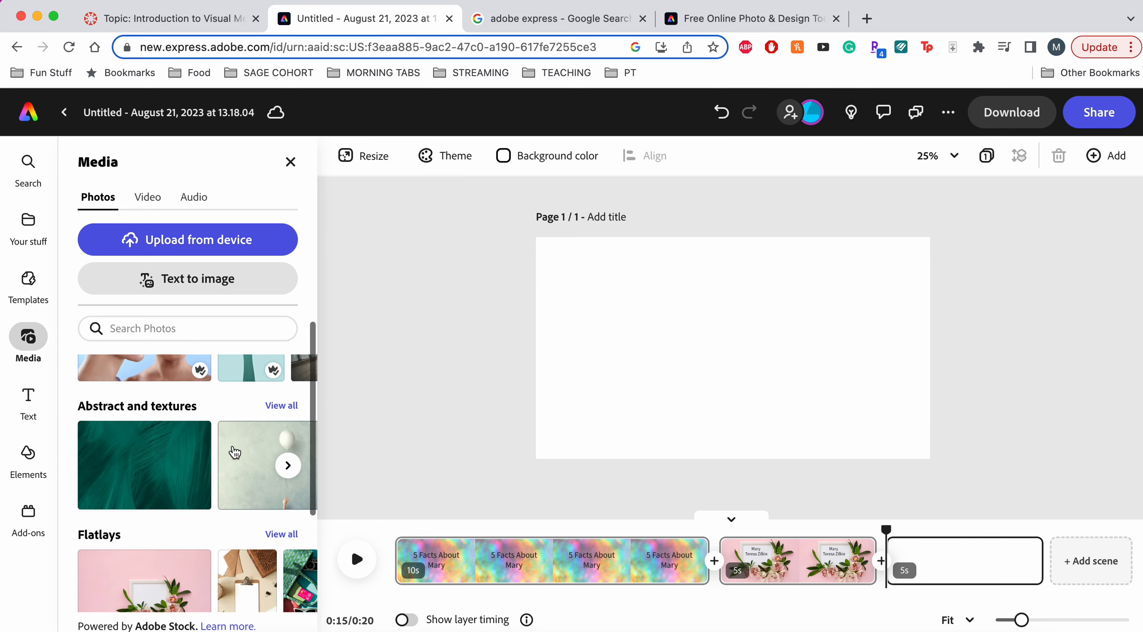
scroll(235, 452, down, 10)
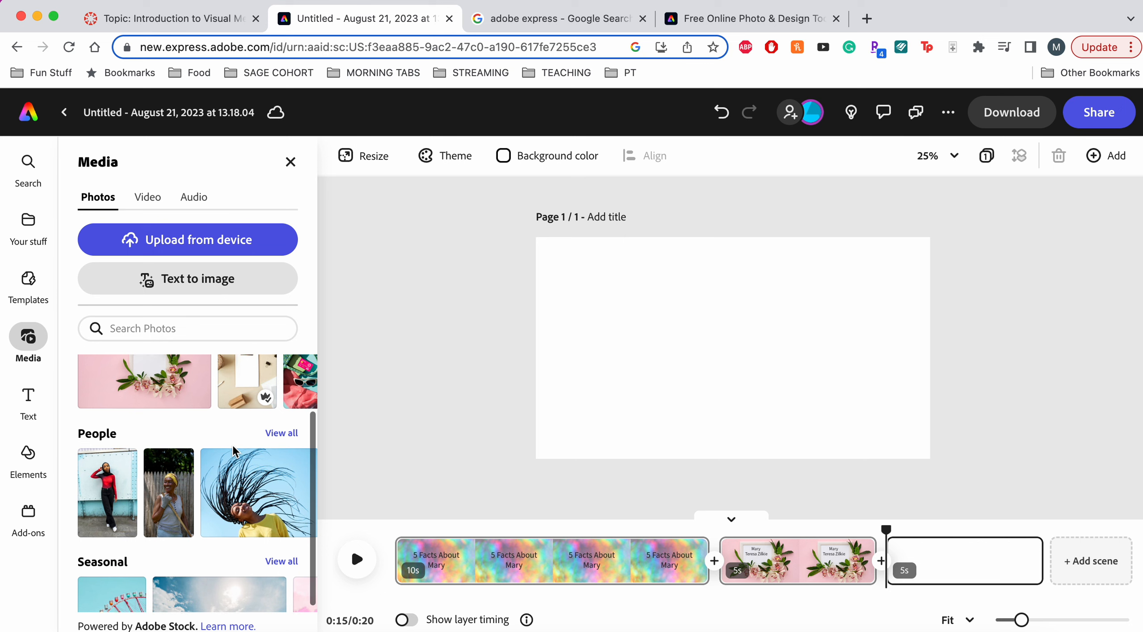
scroll(235, 452, up, 8)
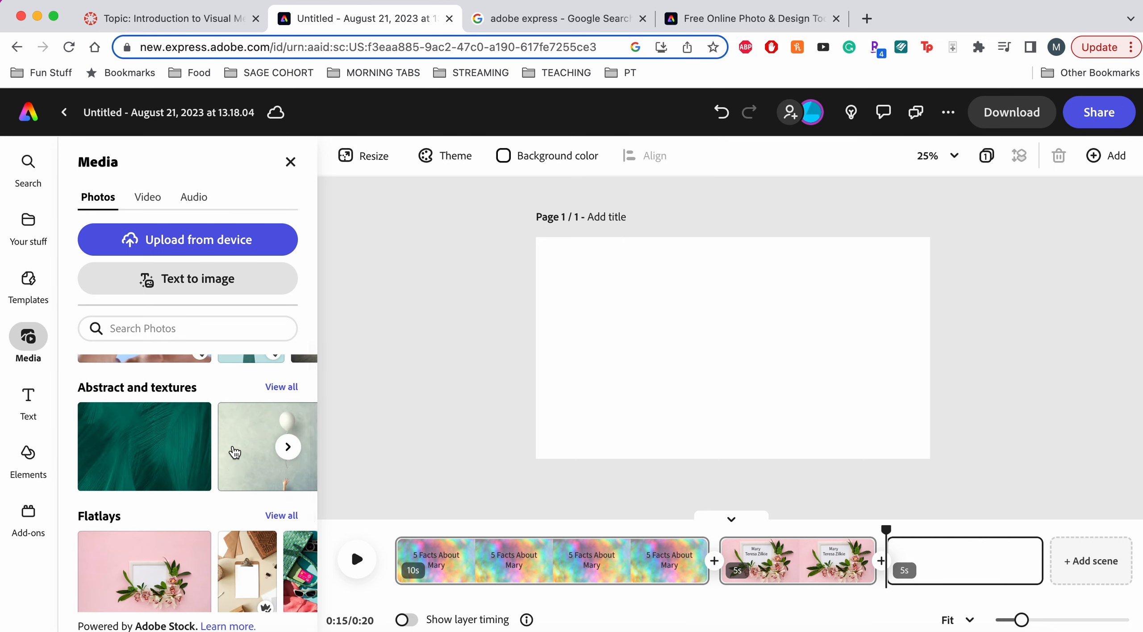
scroll(234, 452, up, 3)
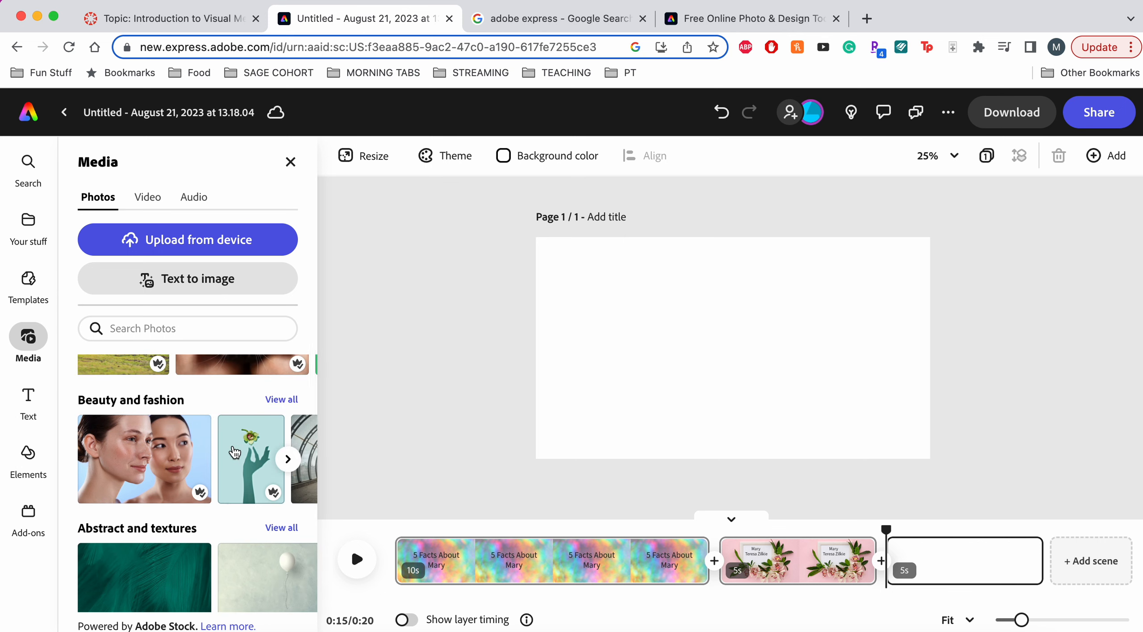
scroll(220, 527, down, 5)
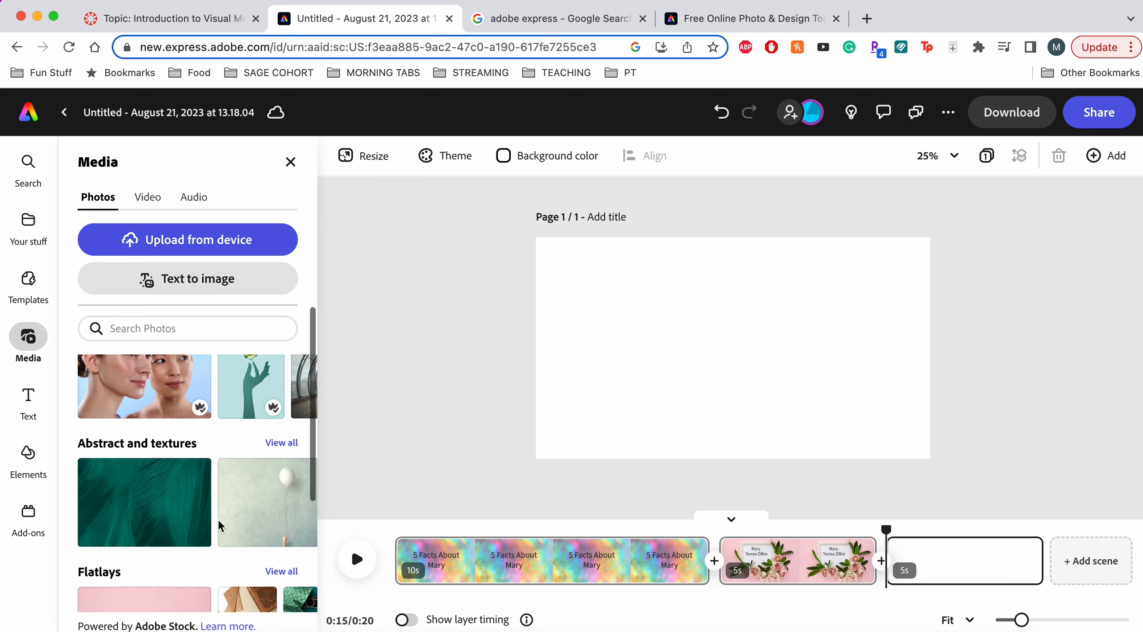
scroll(220, 527, down, 4)
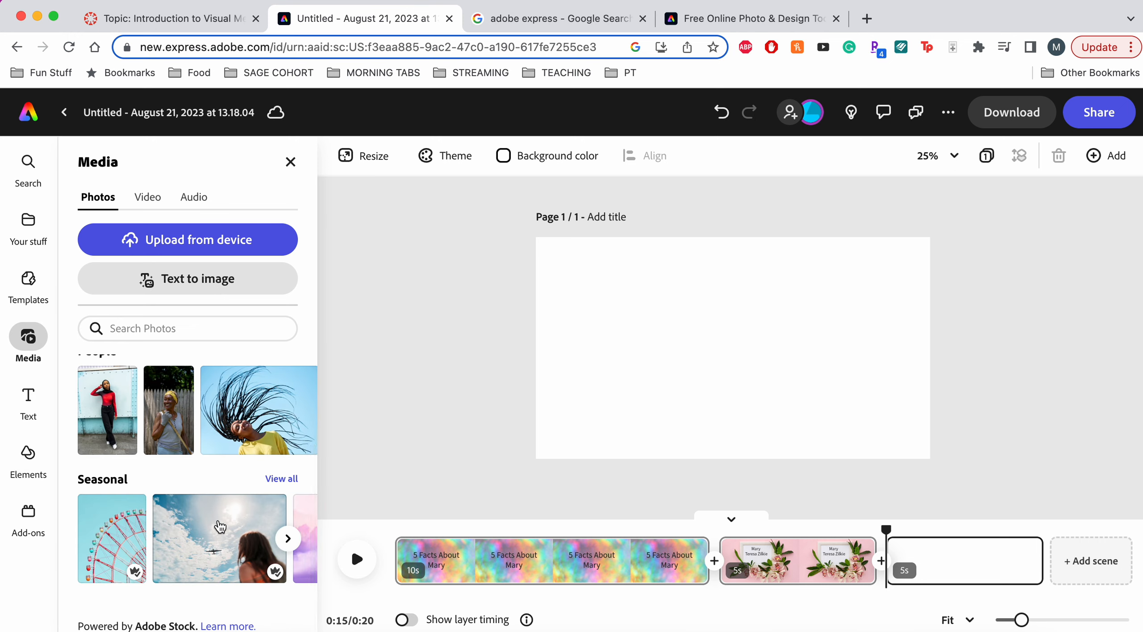
scroll(220, 527, up, 10)
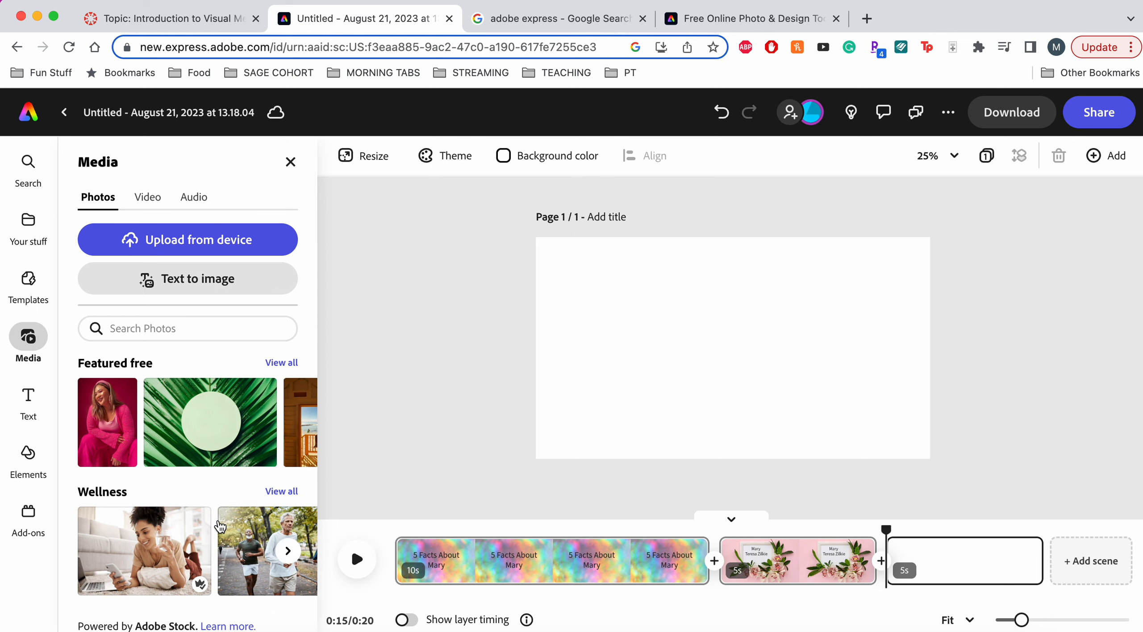
click(206, 428)
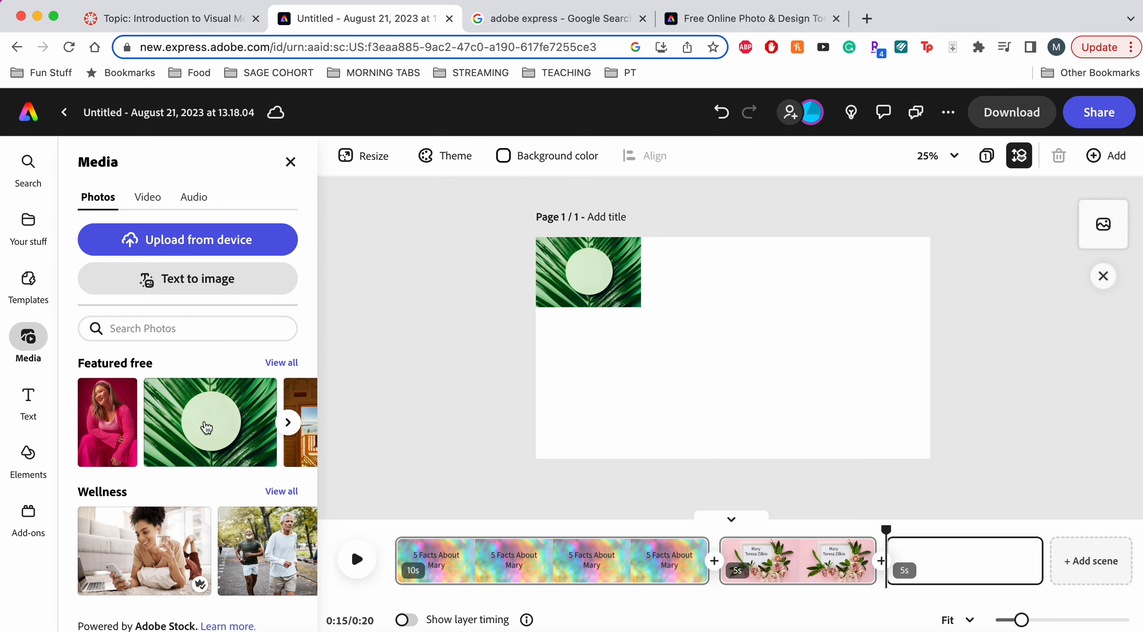
- Enlarge and position the leaf photo so it covers the entire third scene
click(641, 306)
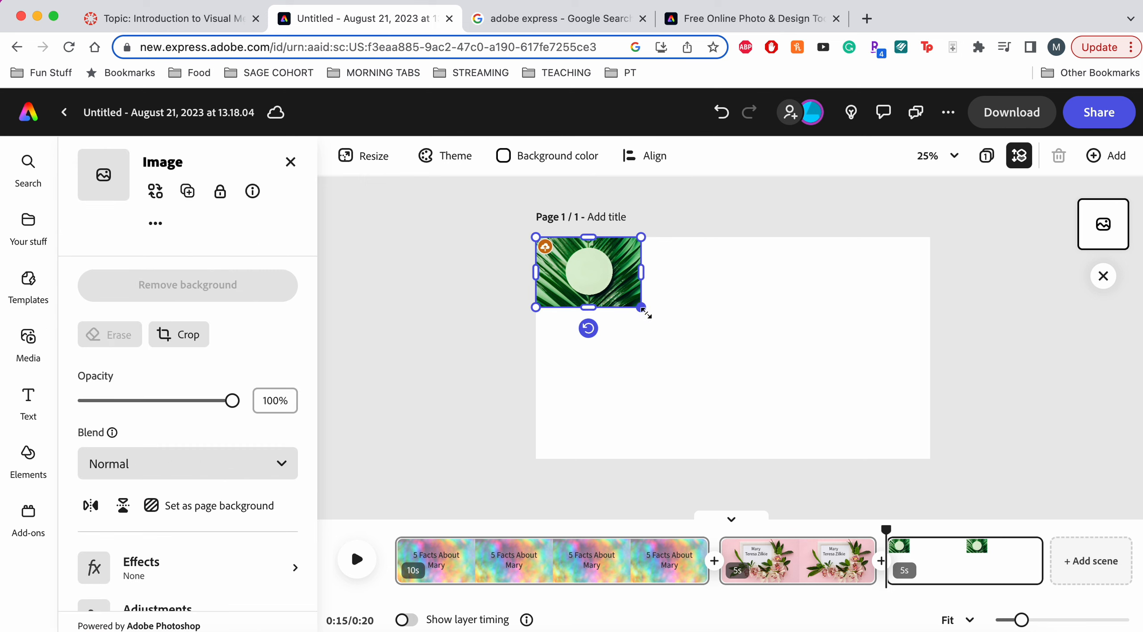
drag(647, 314, 1014, 485)
drag(864, 410, 834, 371)
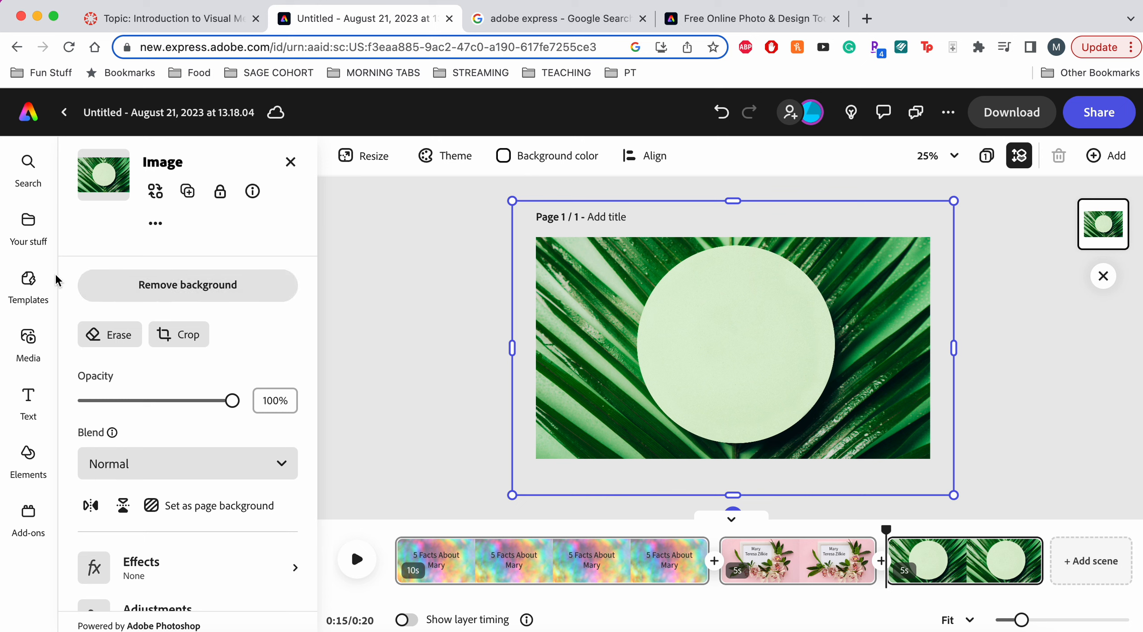
click(29, 419)
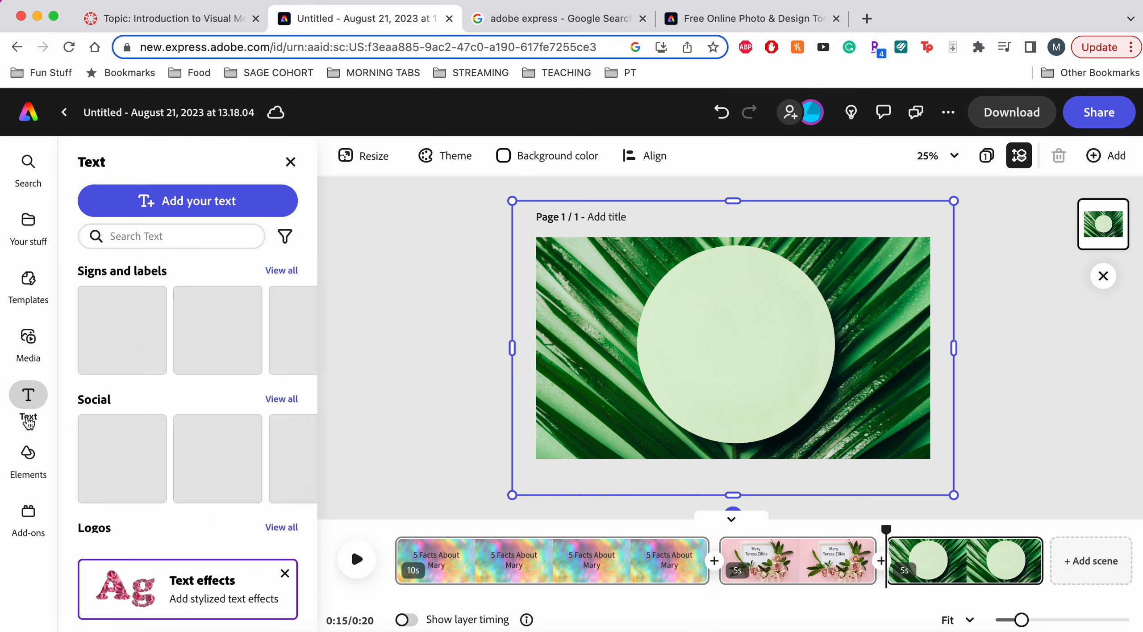
- Add text reading 'Fact #1' with 'I have traveled to 14 countries' on the next line
click(184, 202)
text(Fact)
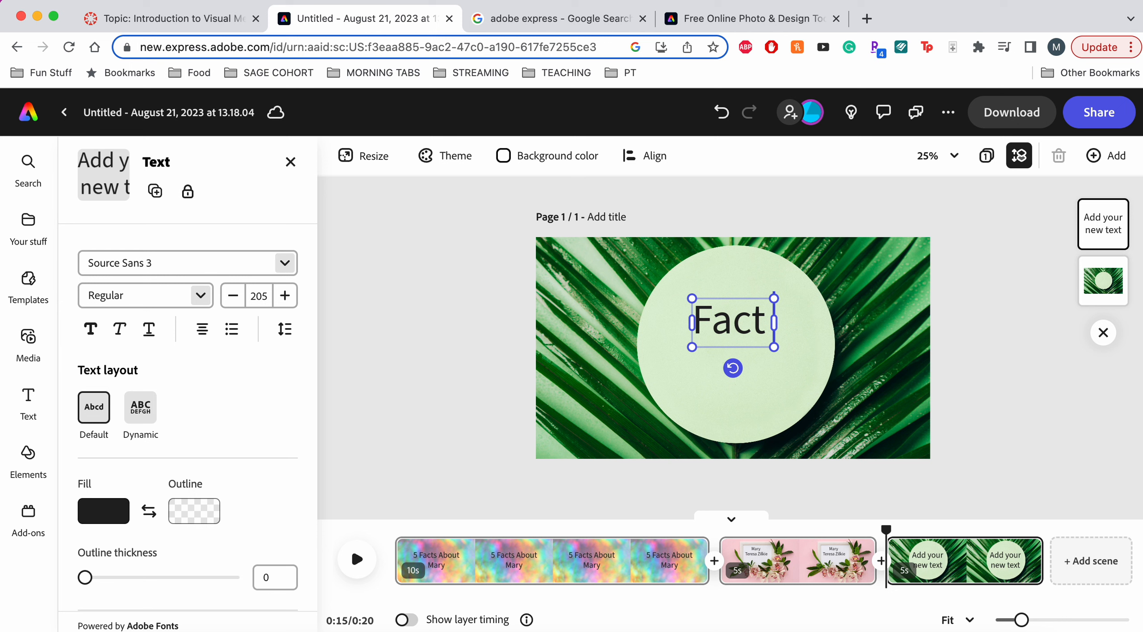
text( #1)
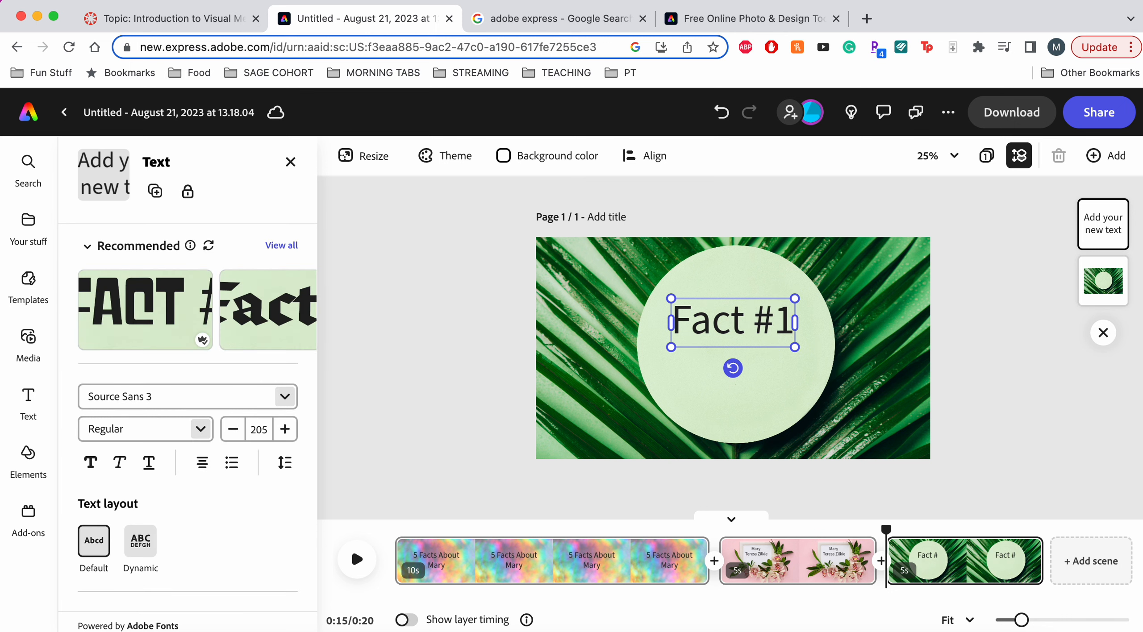
key(Return)
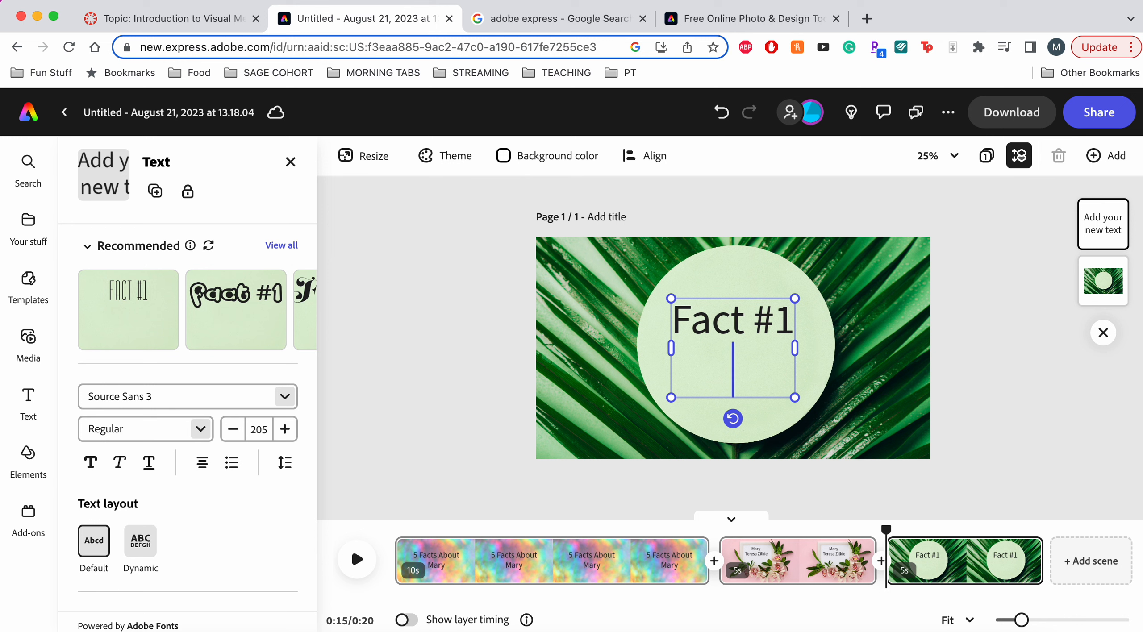
text(I have travele)
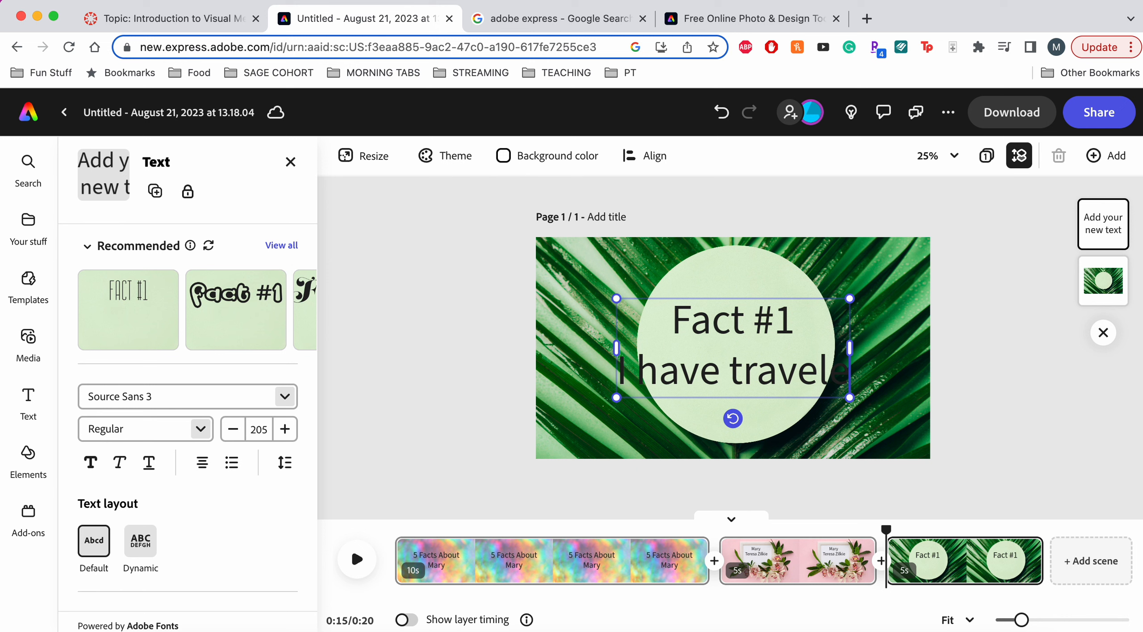
text(d to)
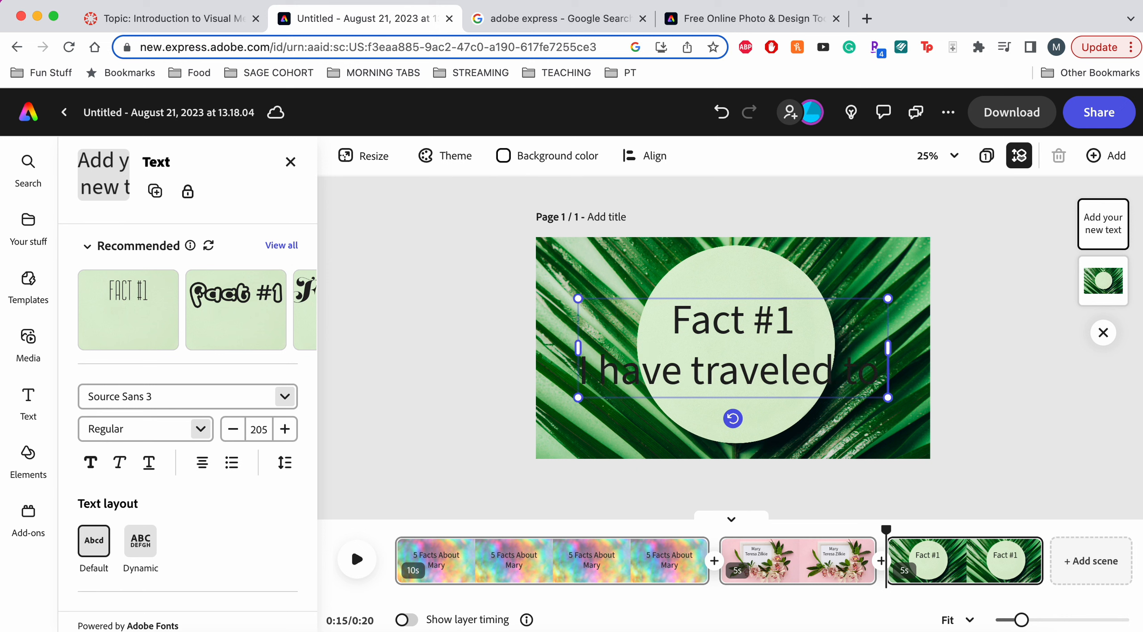
text( 1)
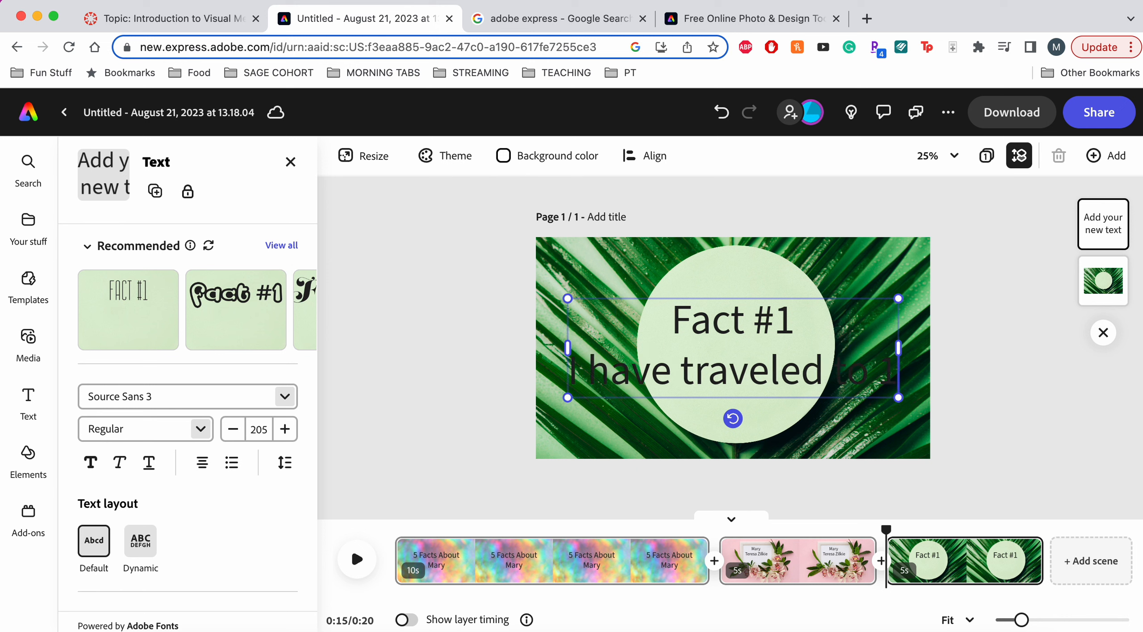
text(4 co)
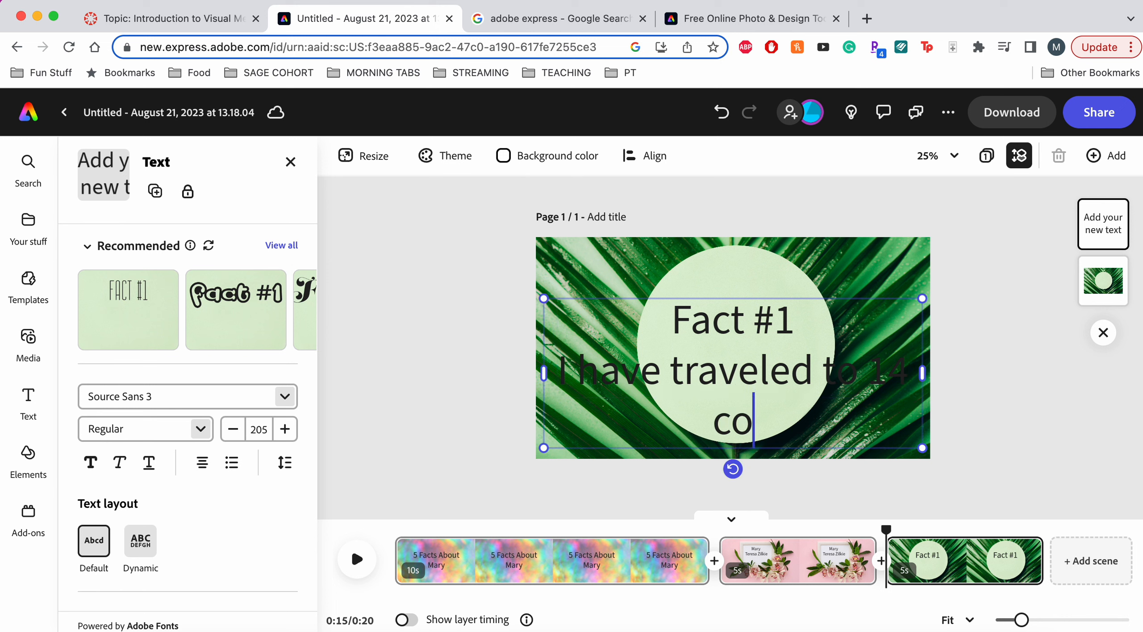
text(untries)
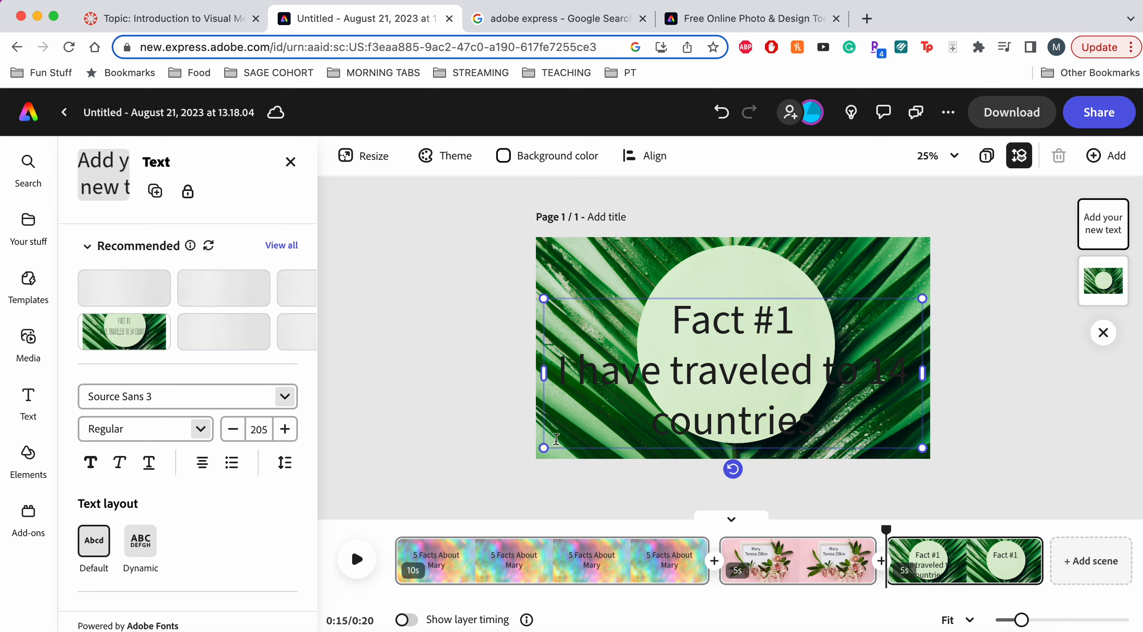
- Shrink the Fact #1 text to size 97 and centre it in the pale circle
drag(544, 448, 748, 305)
drag(820, 335, 766, 335)
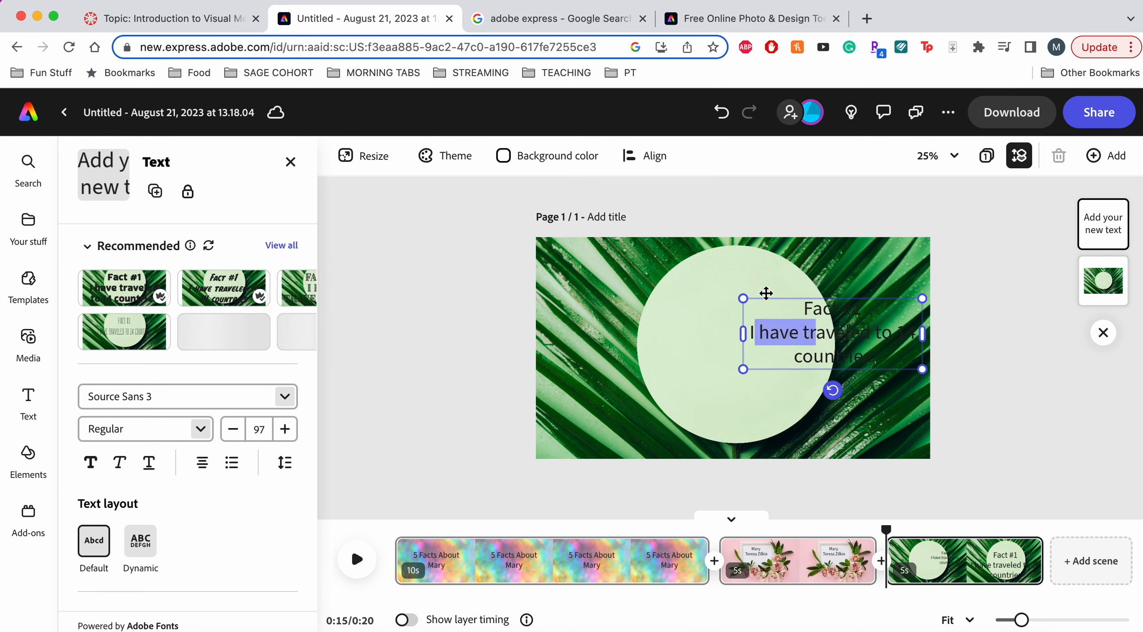
drag(766, 292, 668, 303)
click(752, 343)
click(789, 365)
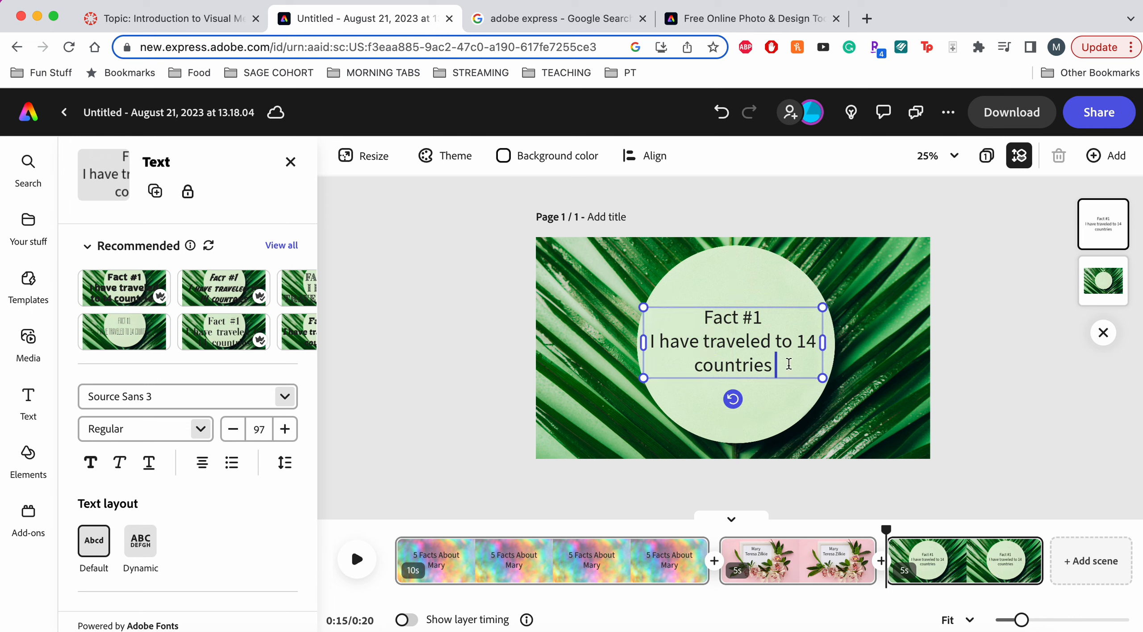
click(817, 453)
click(777, 364)
click(784, 457)
click(884, 491)
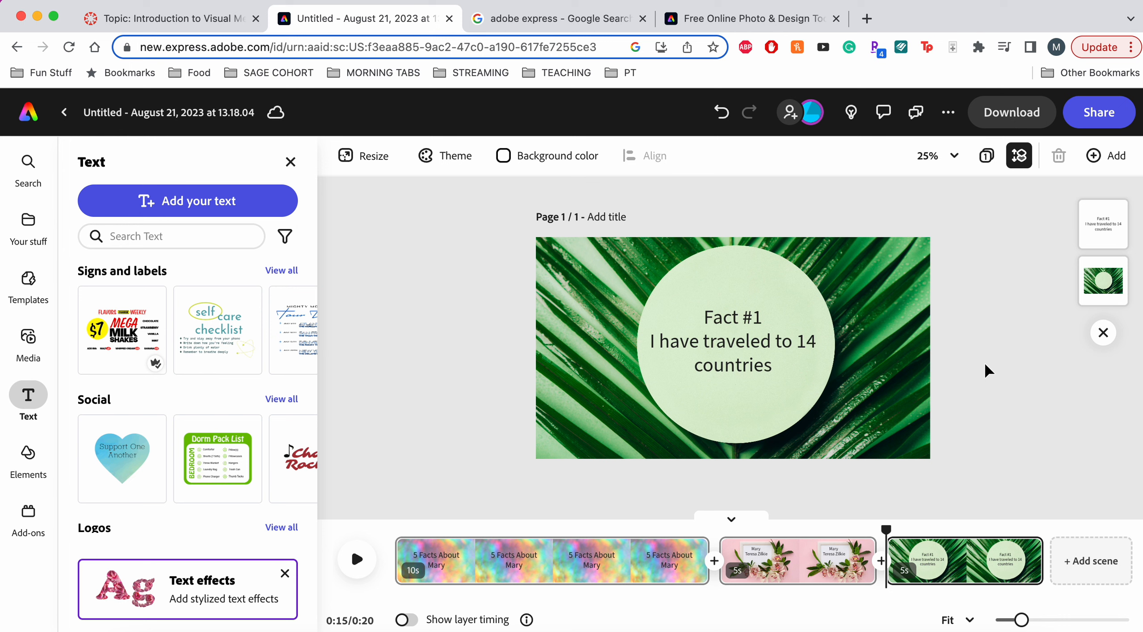
- Preview the title, name and Fact #1 scenes, then rewind the playhead to 0:00
click(544, 562)
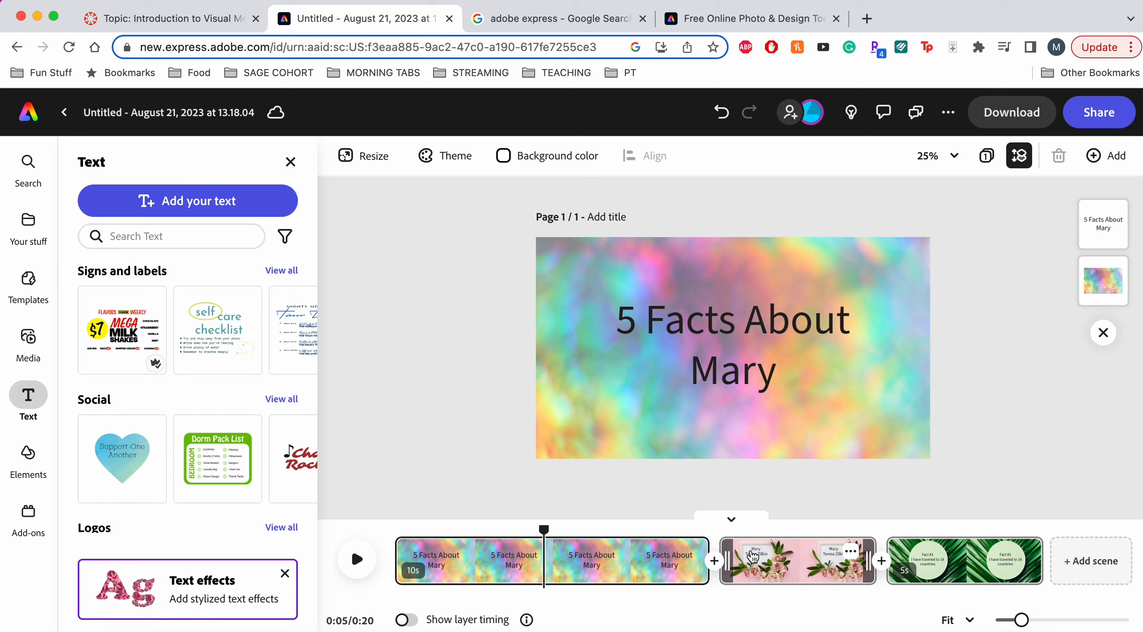
click(753, 556)
click(952, 559)
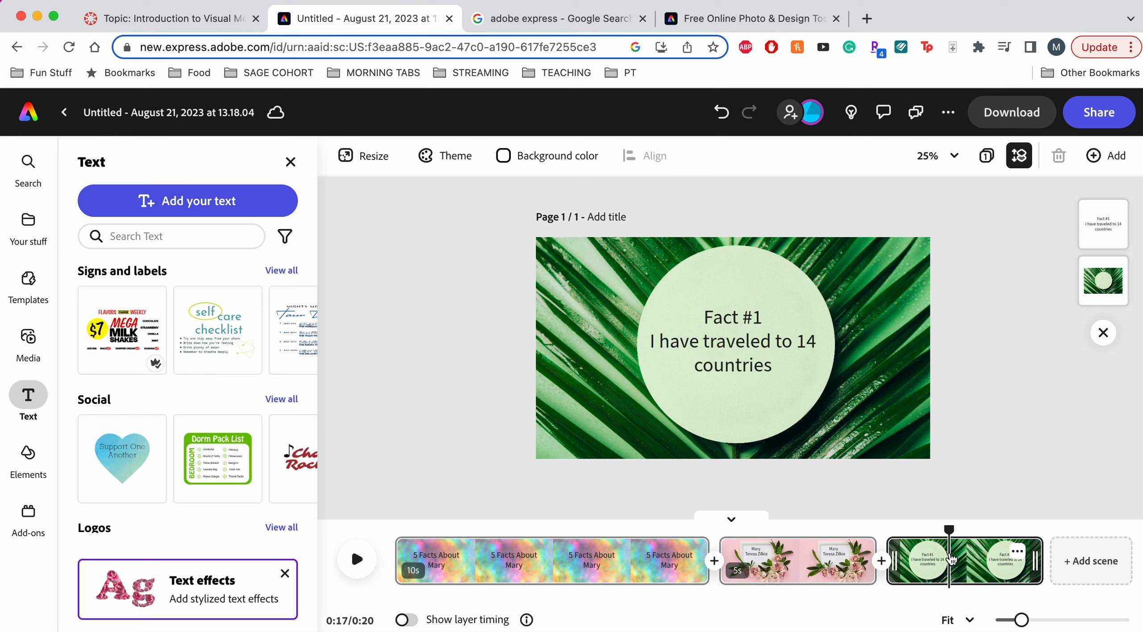
click(504, 560)
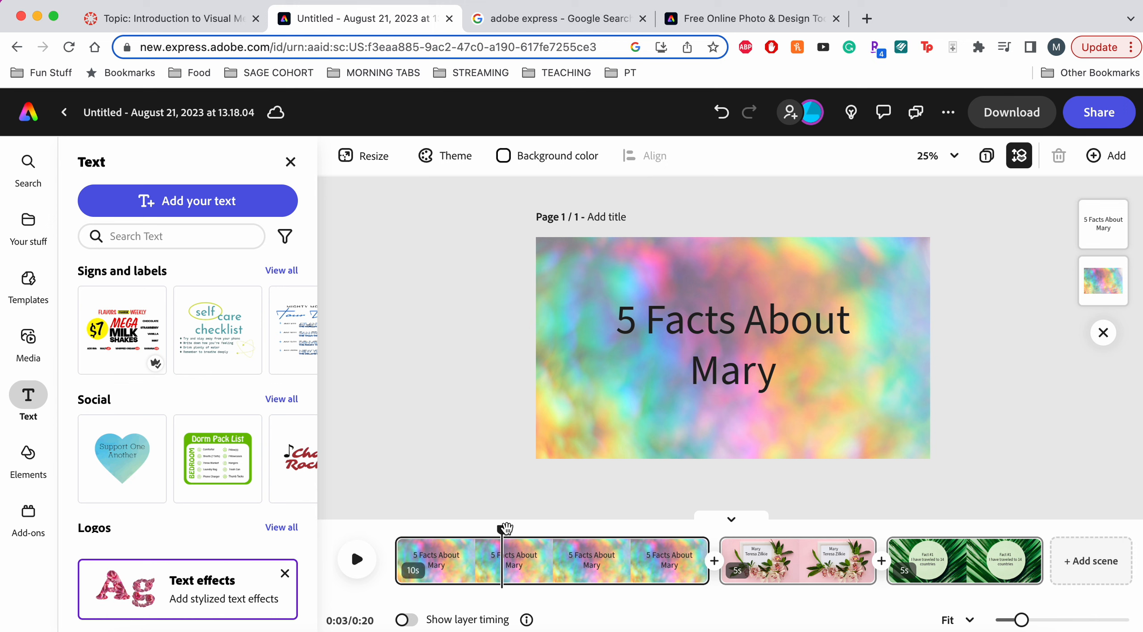
click(504, 526)
drag(504, 527, 396, 528)
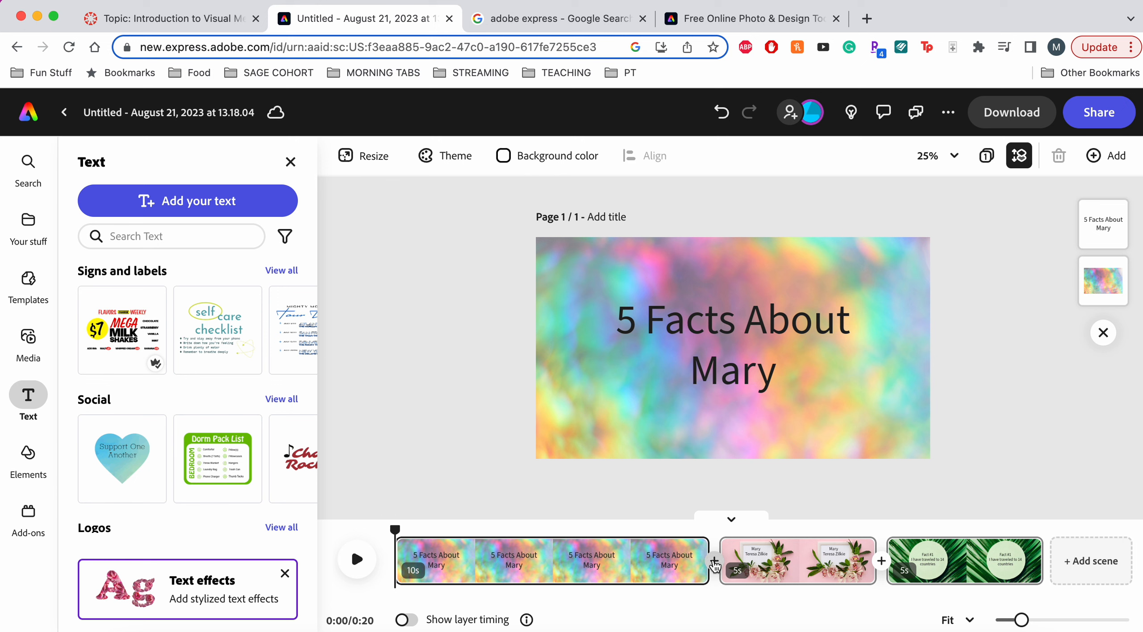
- Show the Media Audio options, listing tracks like Happy Family Loop and French Cafe (Loop)
click(29, 341)
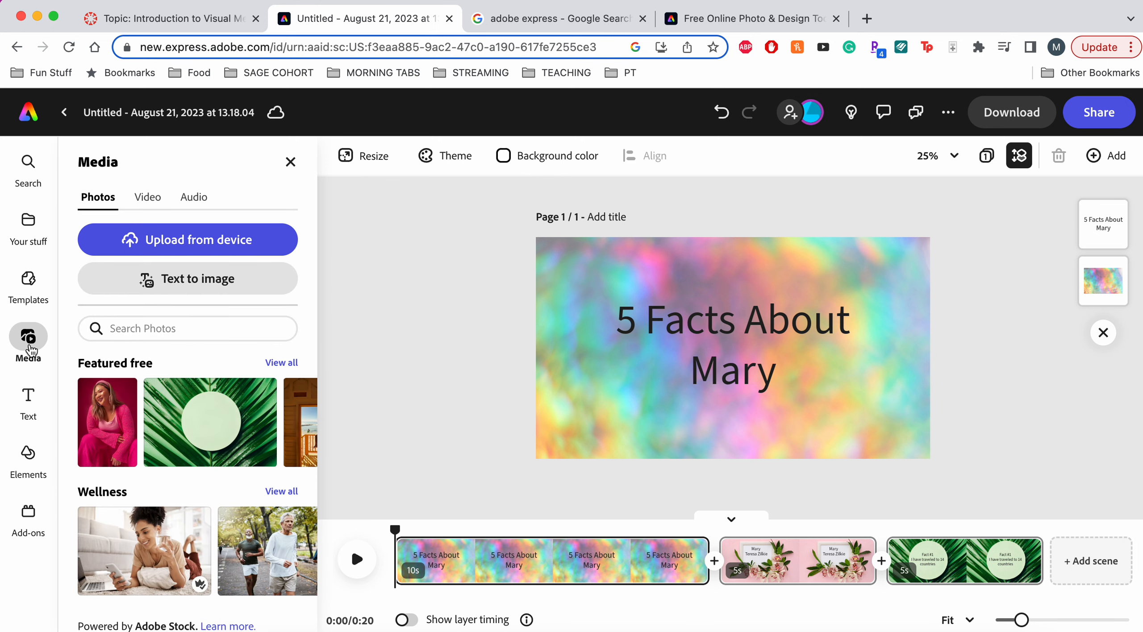
click(204, 198)
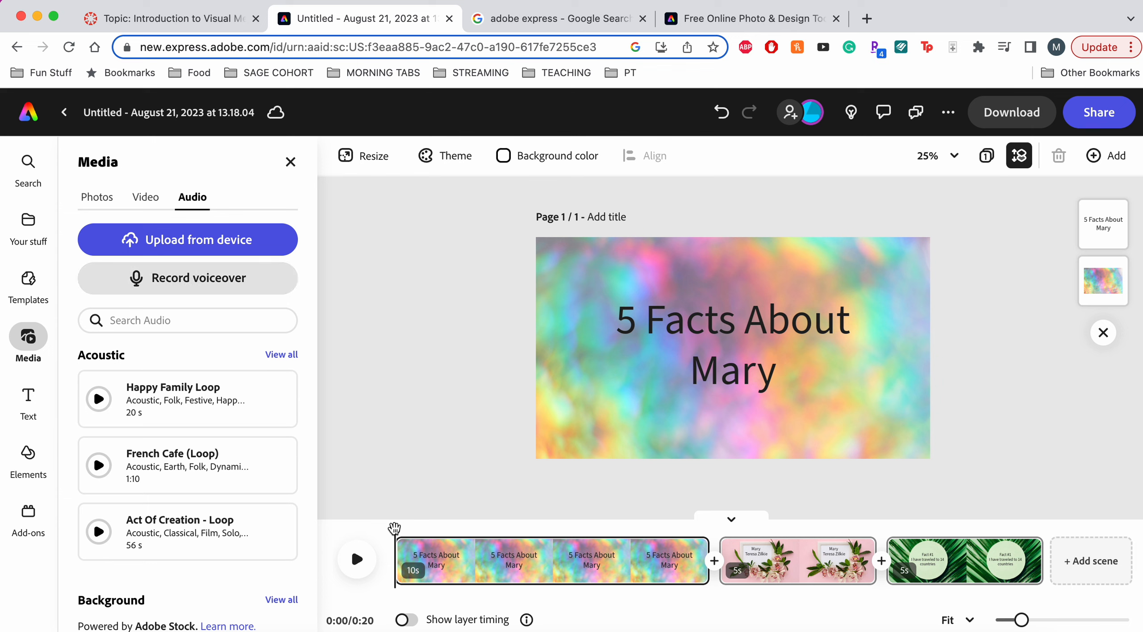
mouse_move(535, 554)
mouse_move(601, 578)
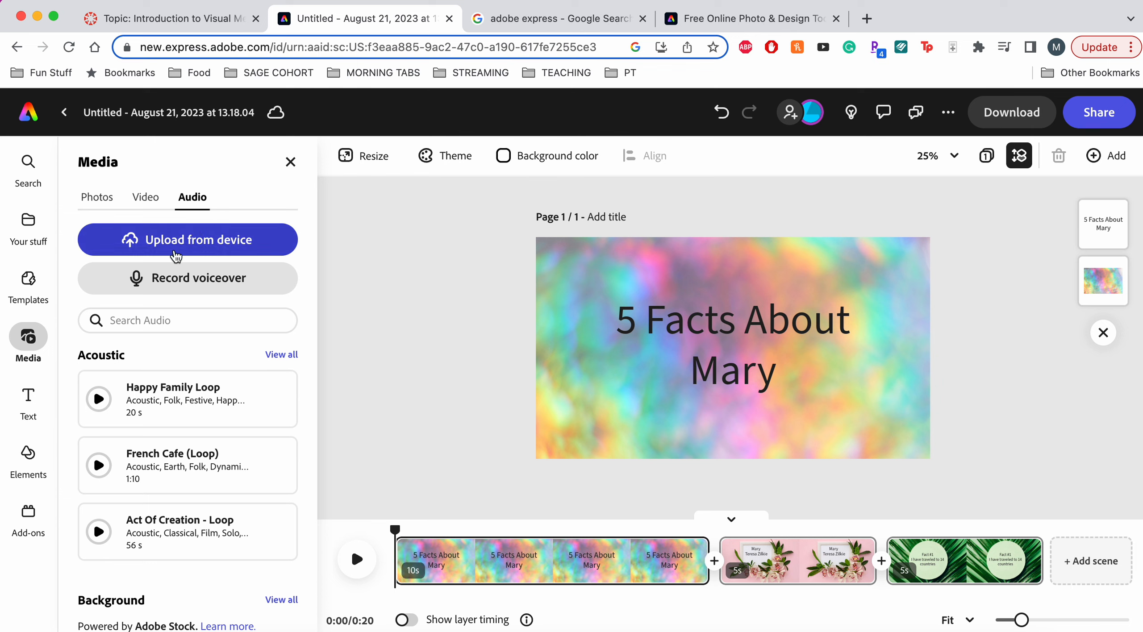
- Start recording a voiceover narration for the title scene
click(181, 283)
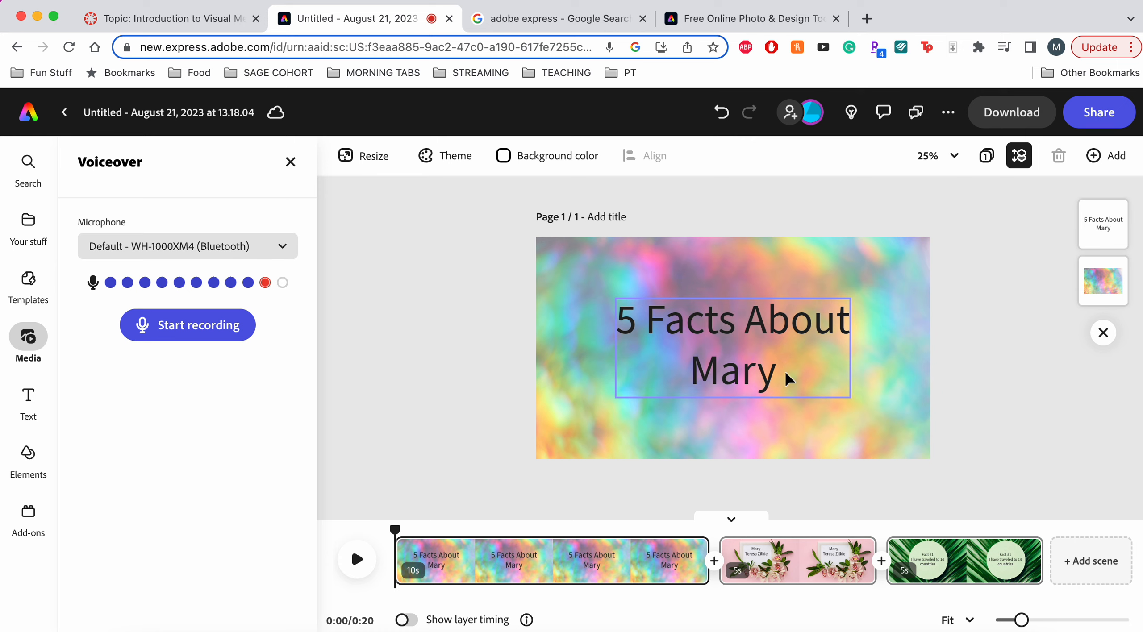
click(169, 330)
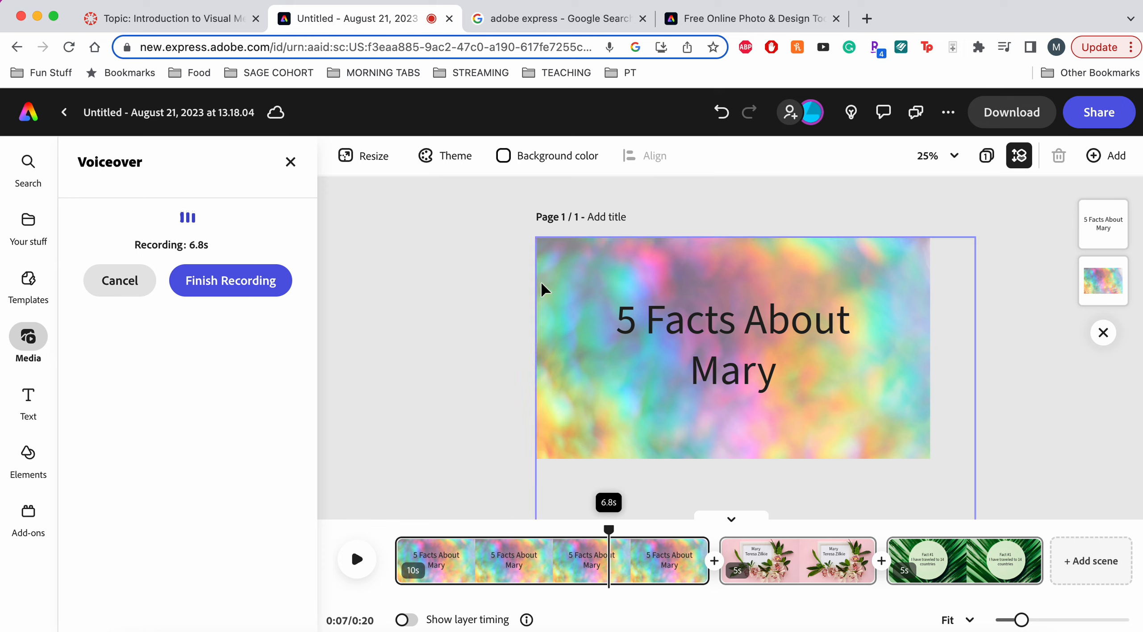
- Finish the title voiceover and trim the title scene from 10s to 8.5s to match it
click(253, 280)
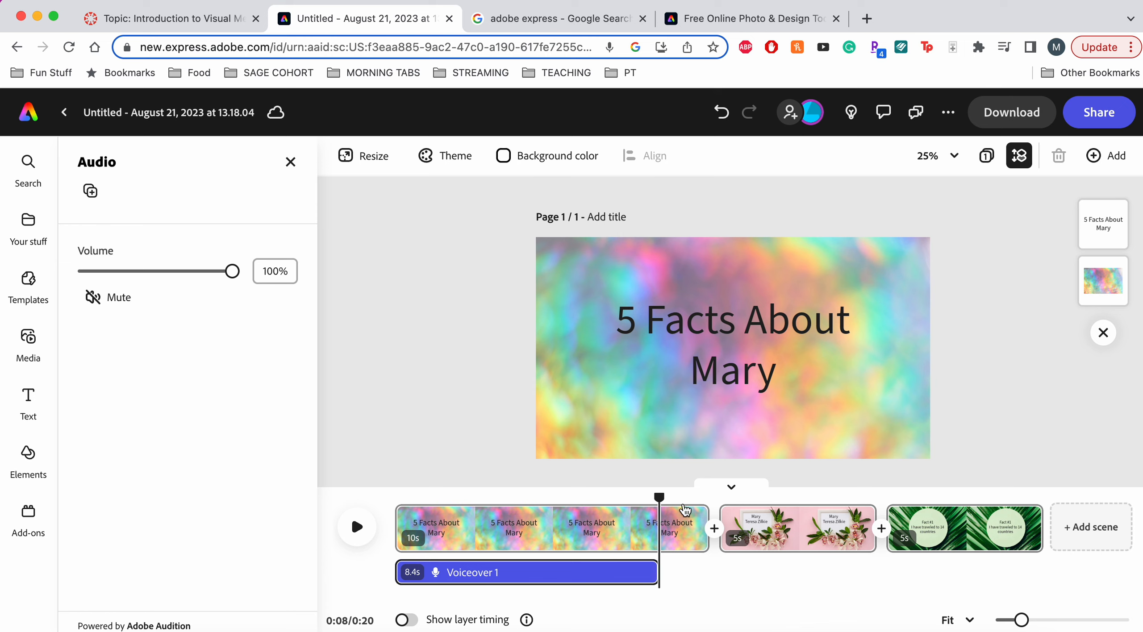
drag(709, 523, 664, 523)
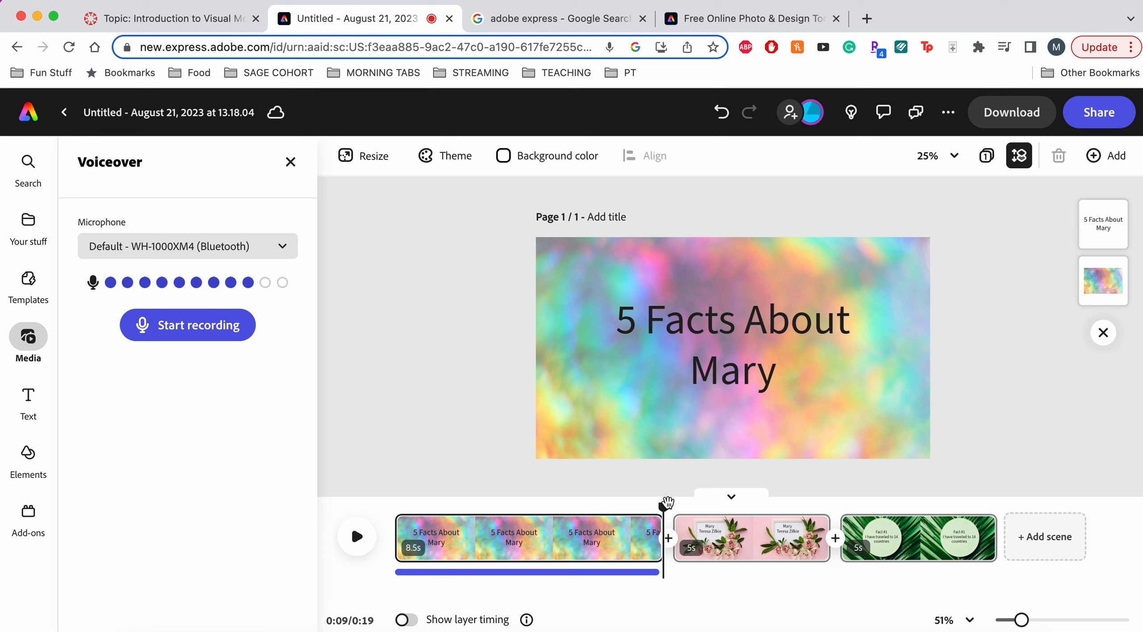
click(667, 501)
- Record a 14.2 s Voiceover 2 starting at the floral name scene
drag(668, 502, 673, 502)
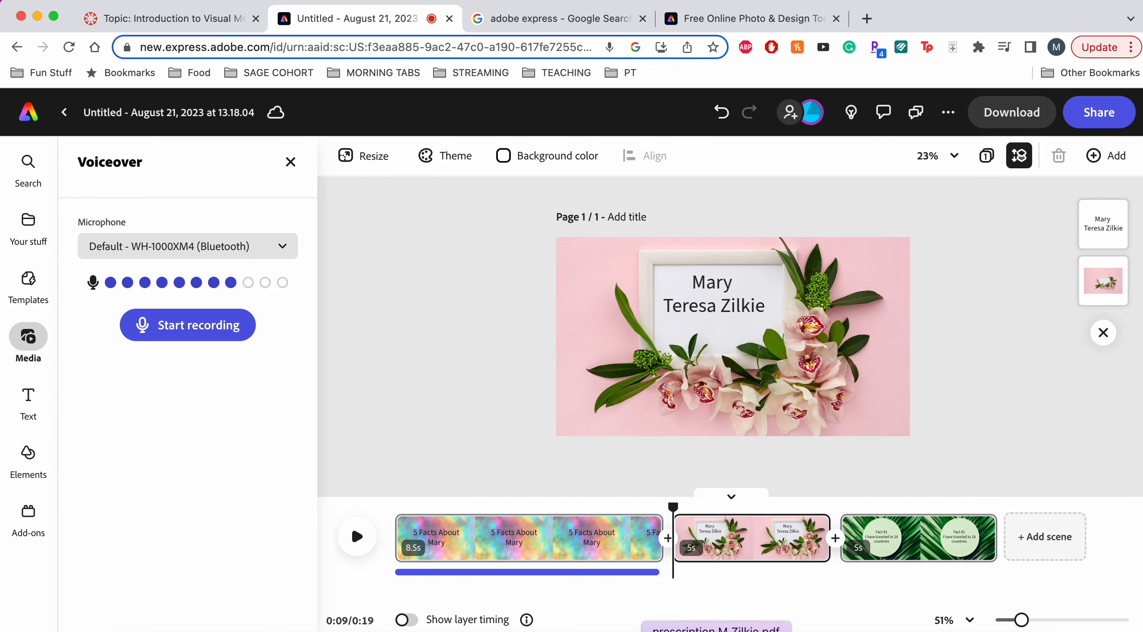
click(190, 332)
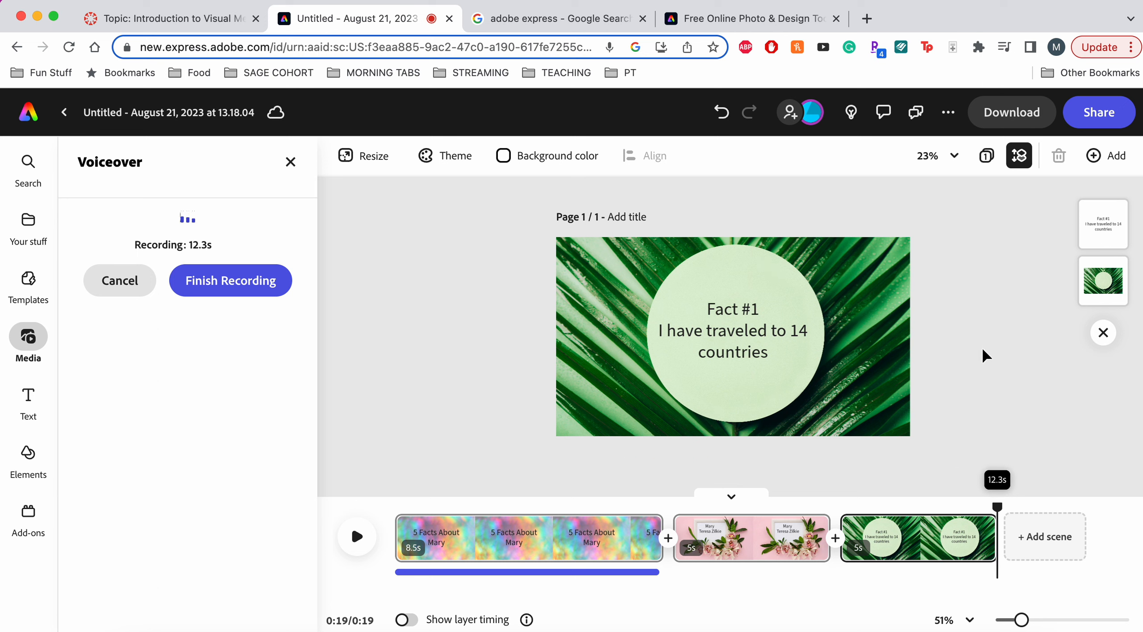
click(249, 281)
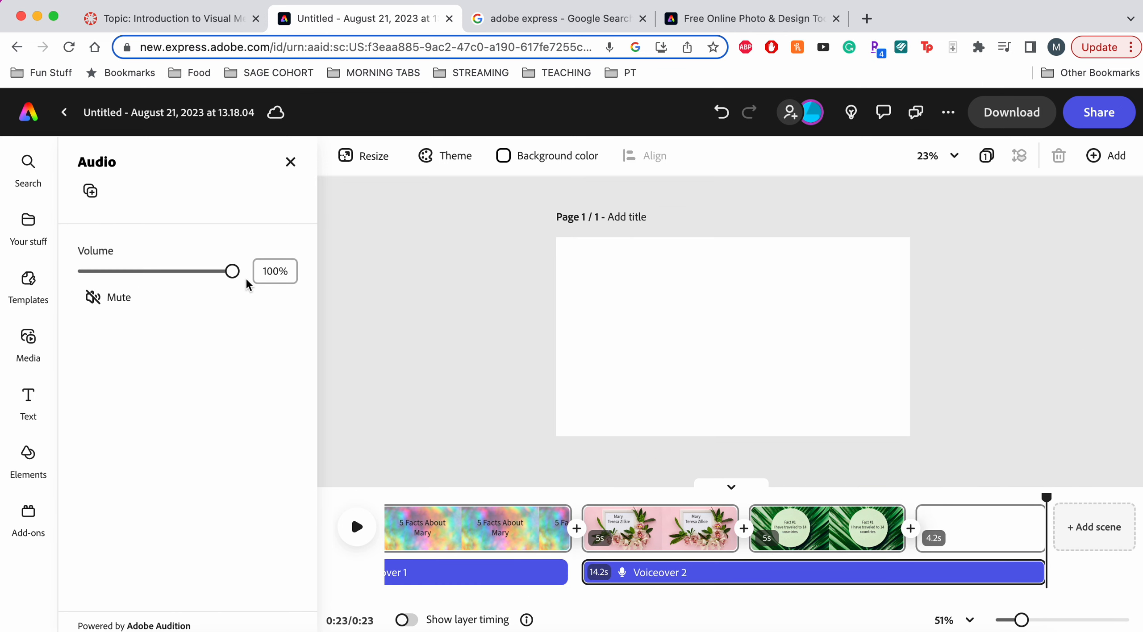
- Stretch the orchid name scene from 5s to 14.3s to span Voiceover 2
mouse_move(641, 584)
mouse_move(1027, 542)
click(732, 511)
drag(733, 513, 1024, 538)
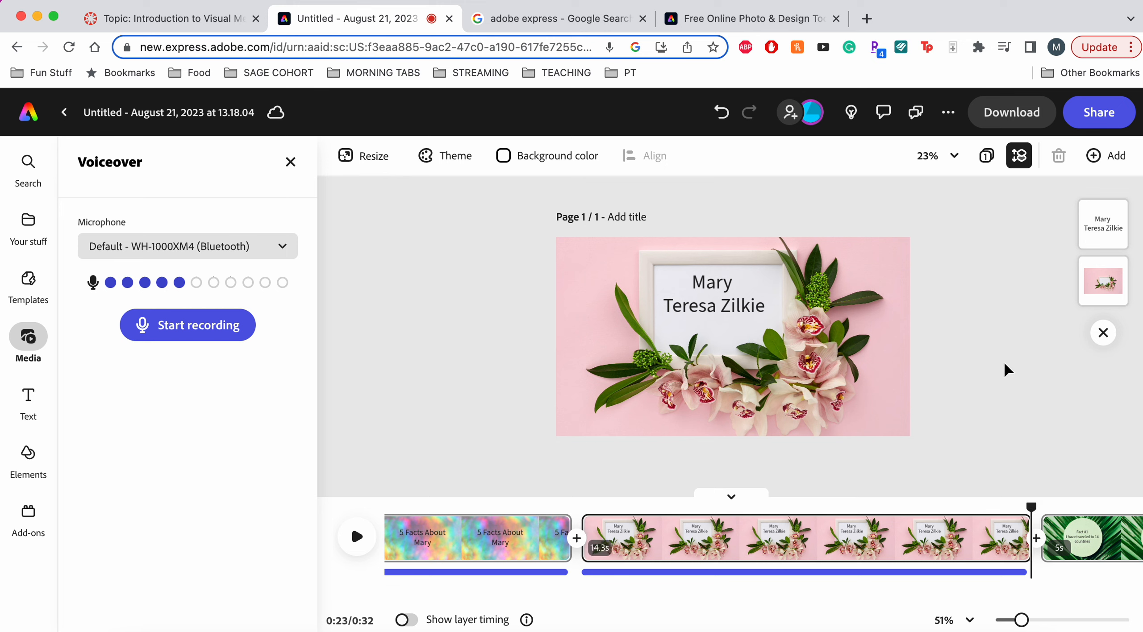
- Move the playhead to 0:23, where the green Fact #1 scene begins
mouse_move(603, 554)
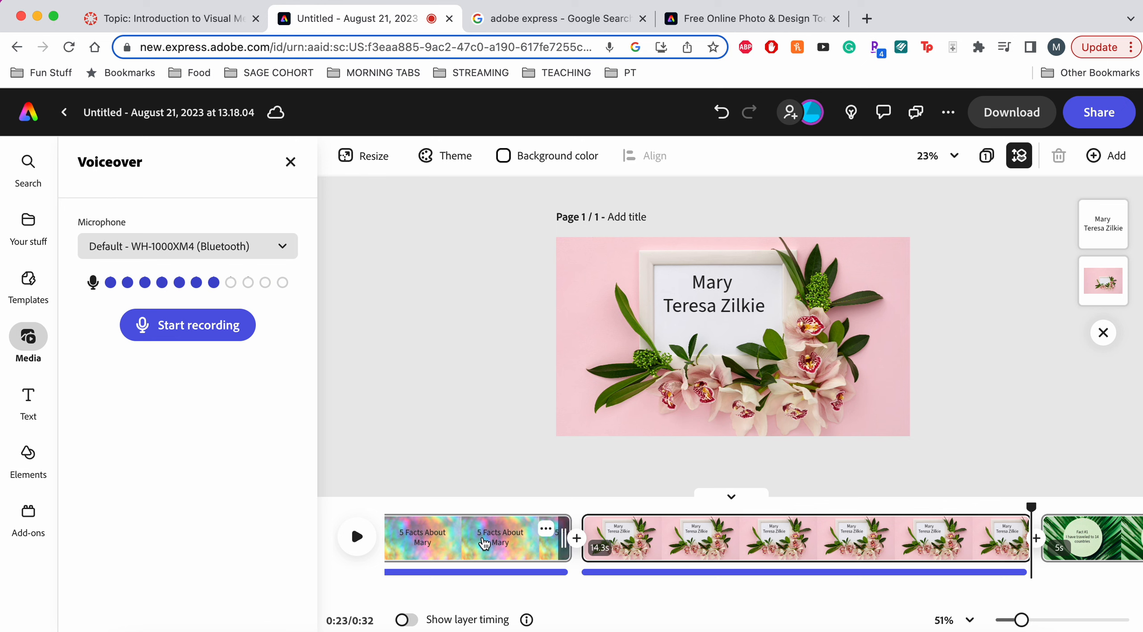
scroll(487, 543, left, 2)
scroll(820, 536, right, 8)
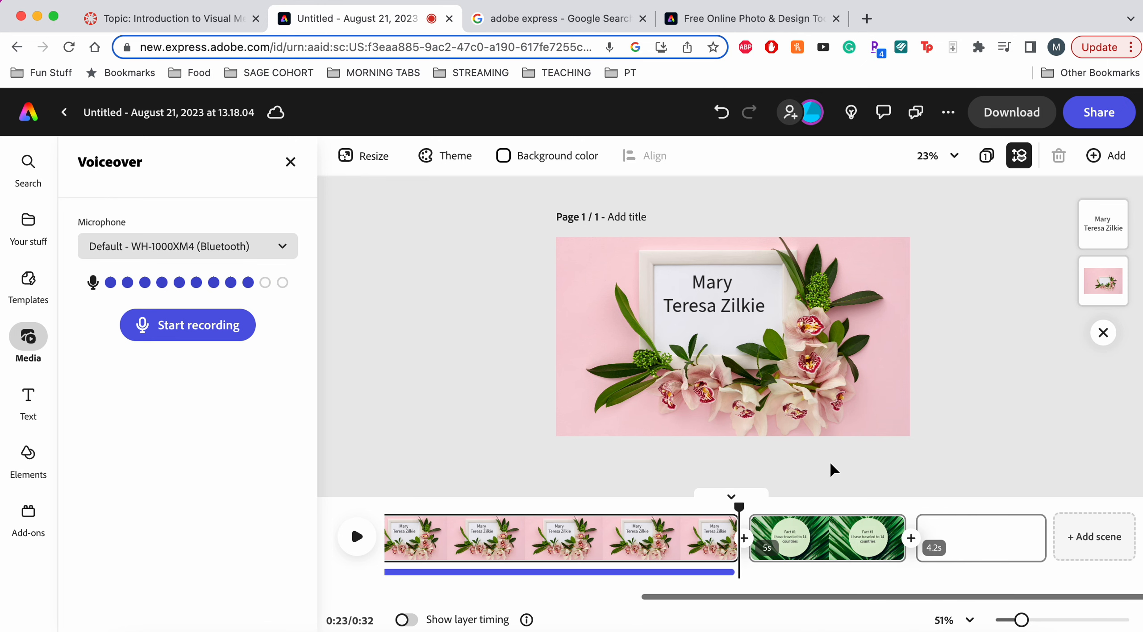
drag(740, 499, 746, 505)
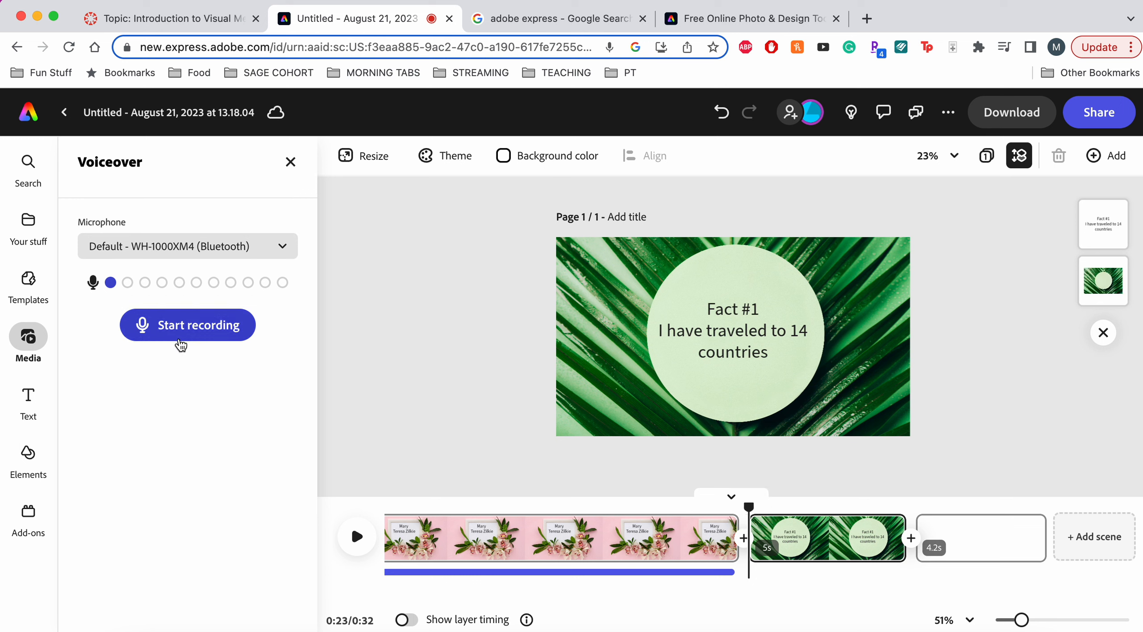
- Record an 18.2 s Voiceover 3 over the Fact #1 scene
click(165, 326)
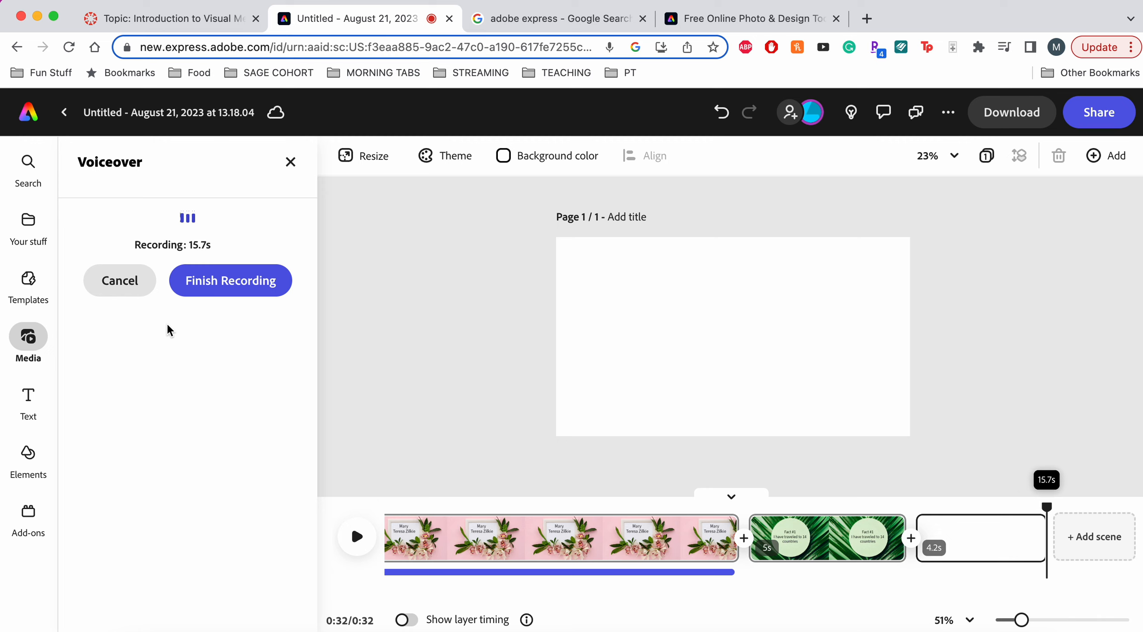
click(216, 289)
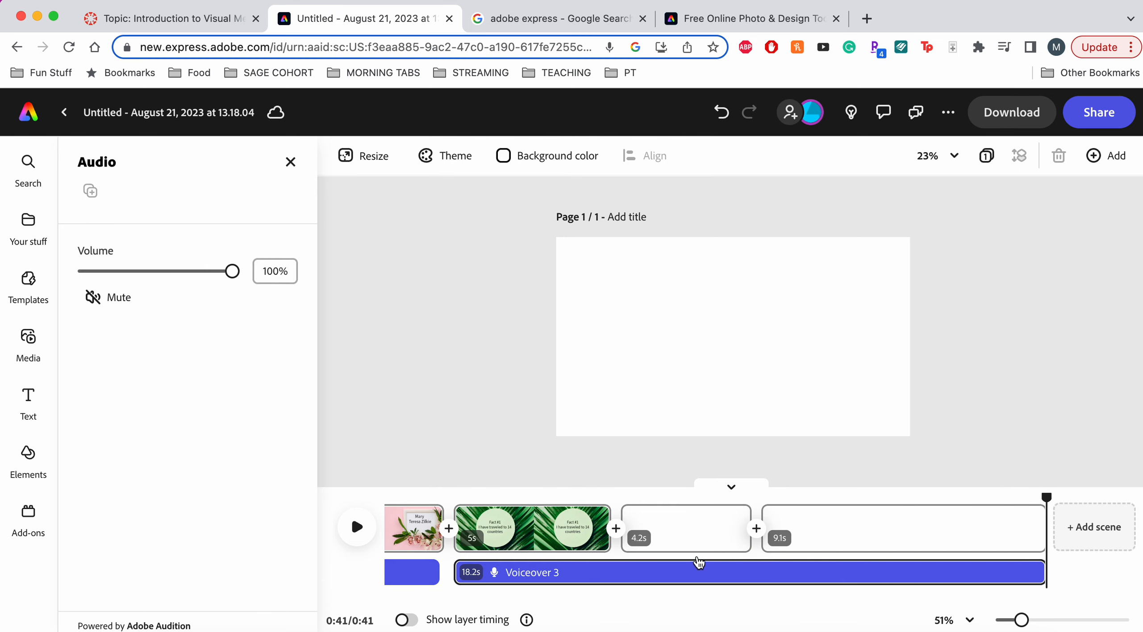
- Stretch the Fact #1 scene from 5s to about 18.5s to match Voiceover 3
mouse_move(601, 521)
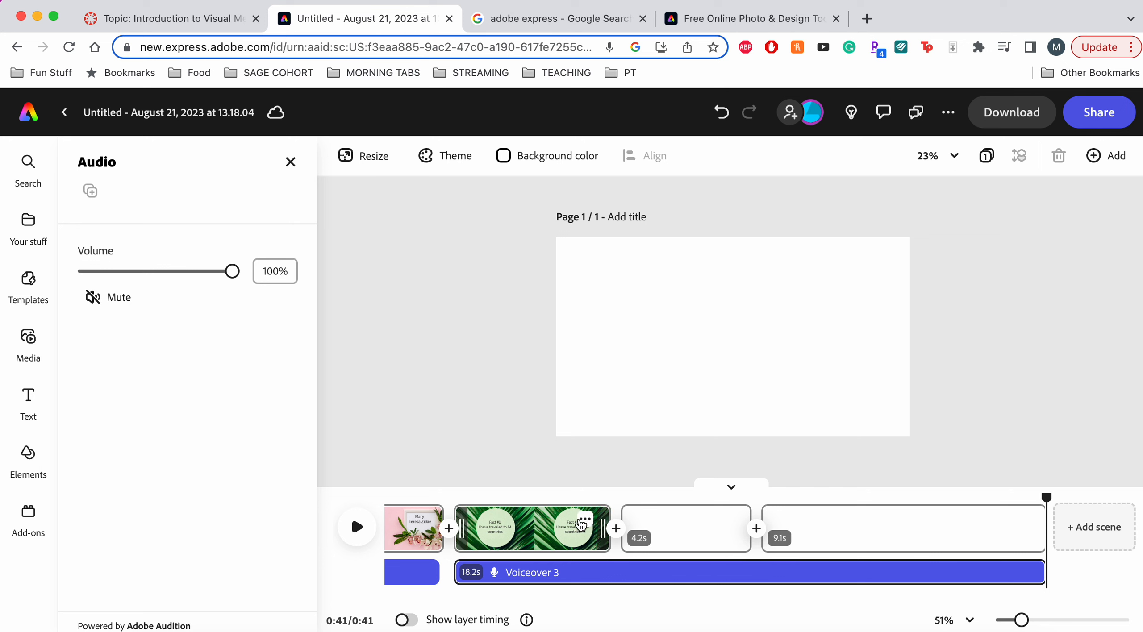
drag(602, 521, 1027, 529)
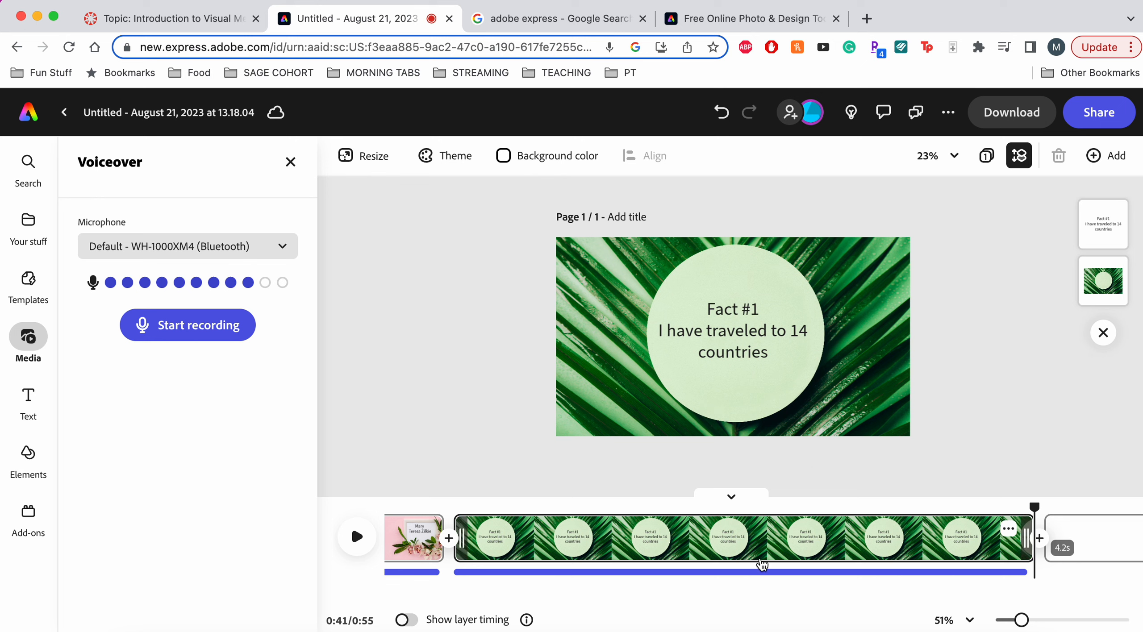
scroll(760, 554, left, 10)
scroll(763, 564, left, 2)
scroll(762, 563, right, 15)
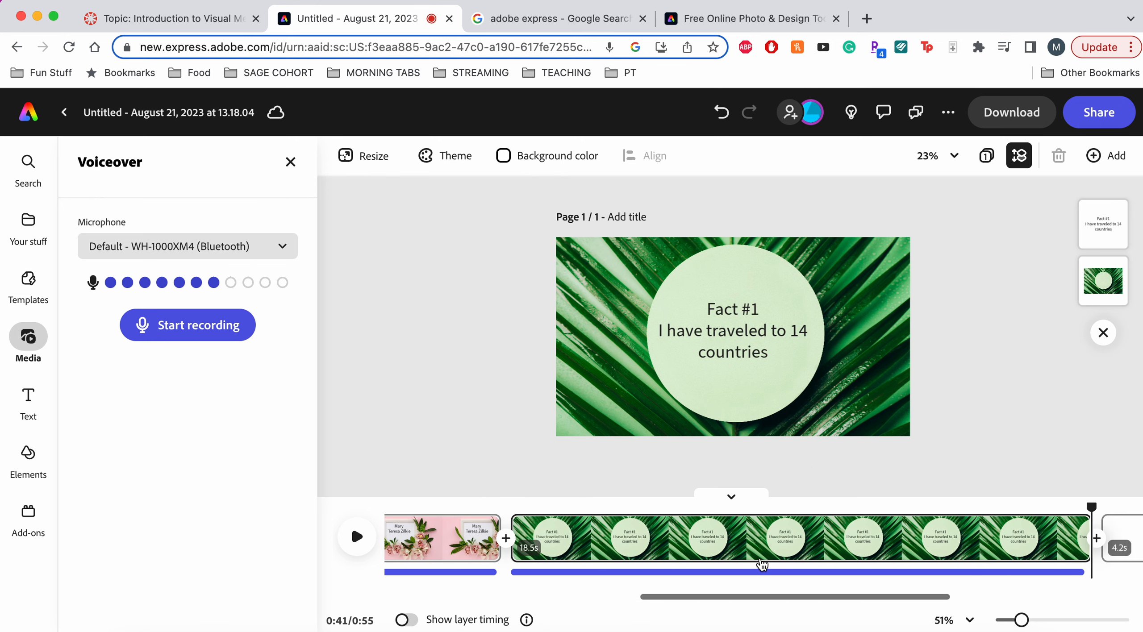
scroll(762, 564, left, 15)
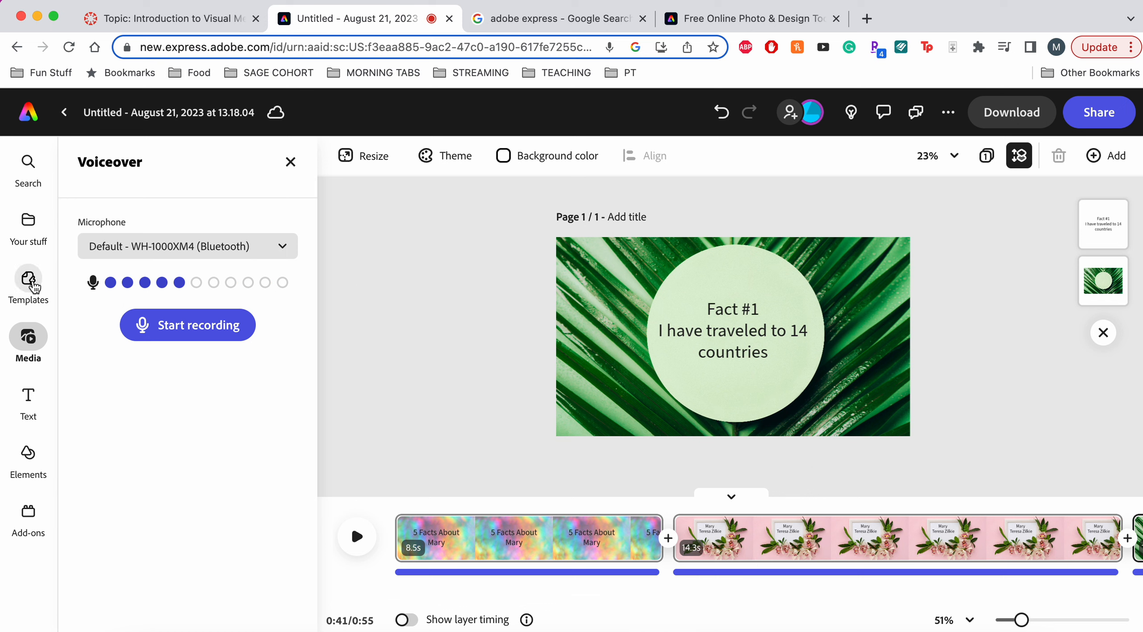
- Bring up the Text options from the left rail
click(30, 416)
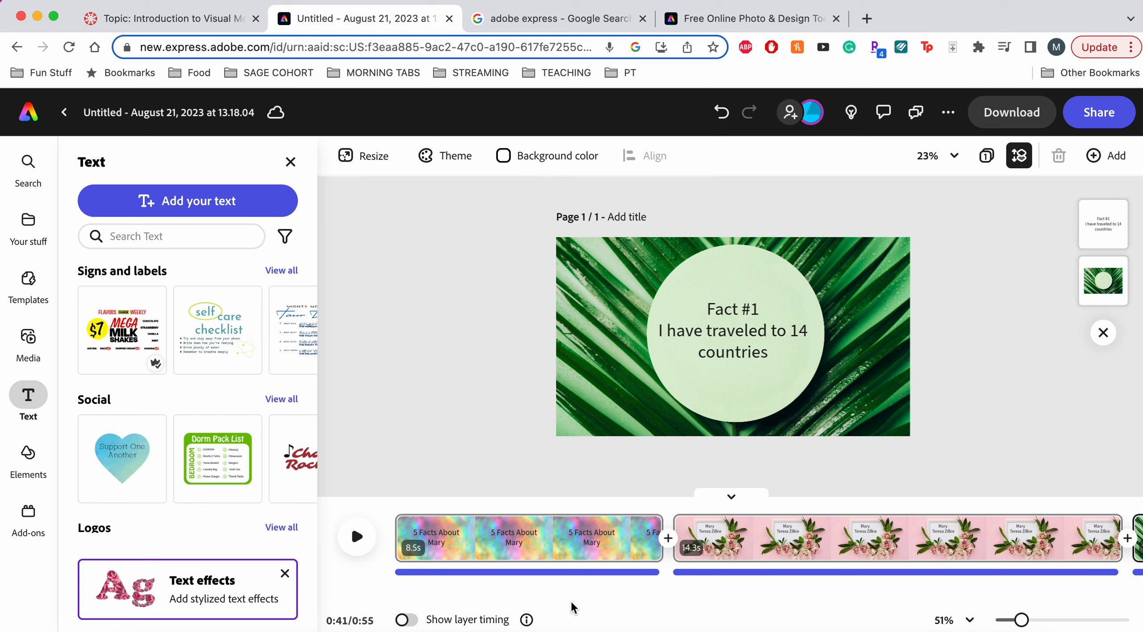
scroll(714, 538, right, 10)
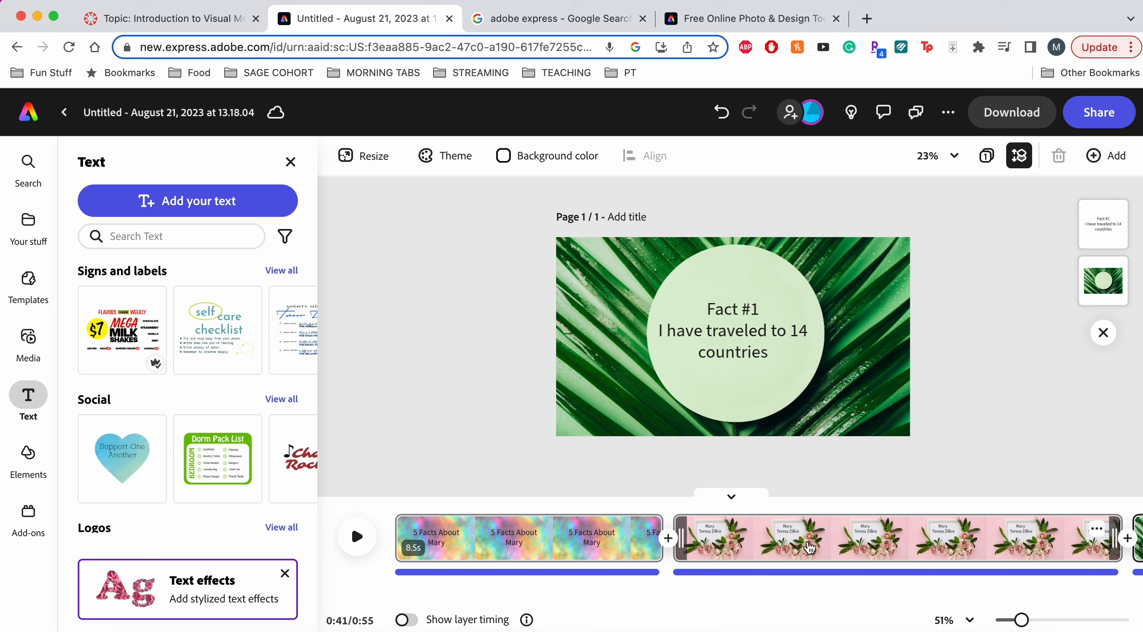
scroll(810, 548, right, 6)
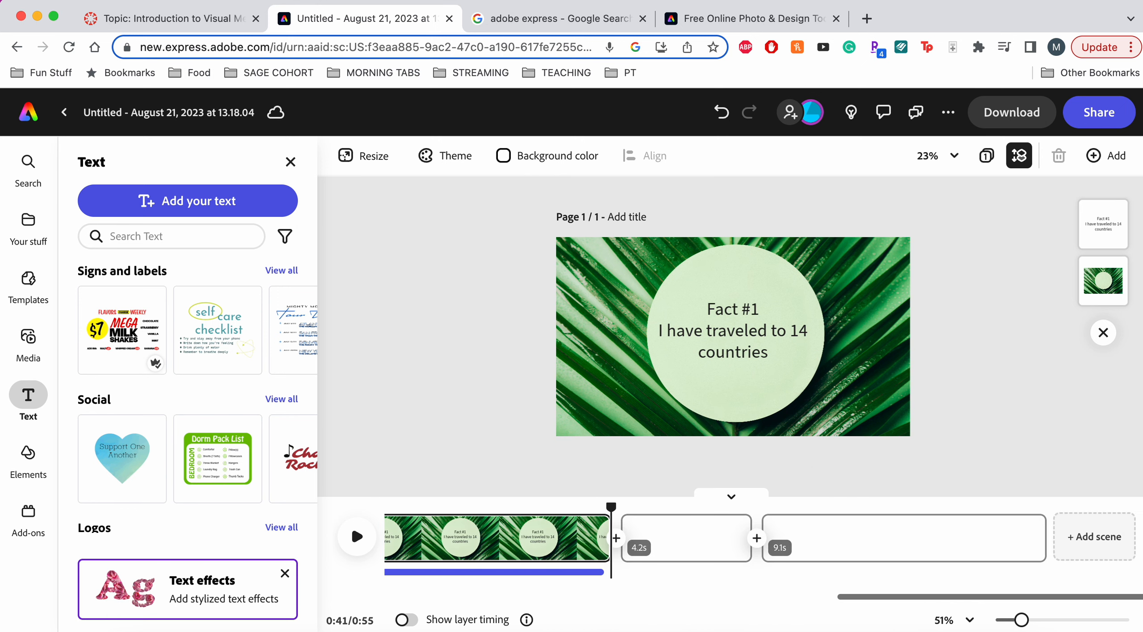